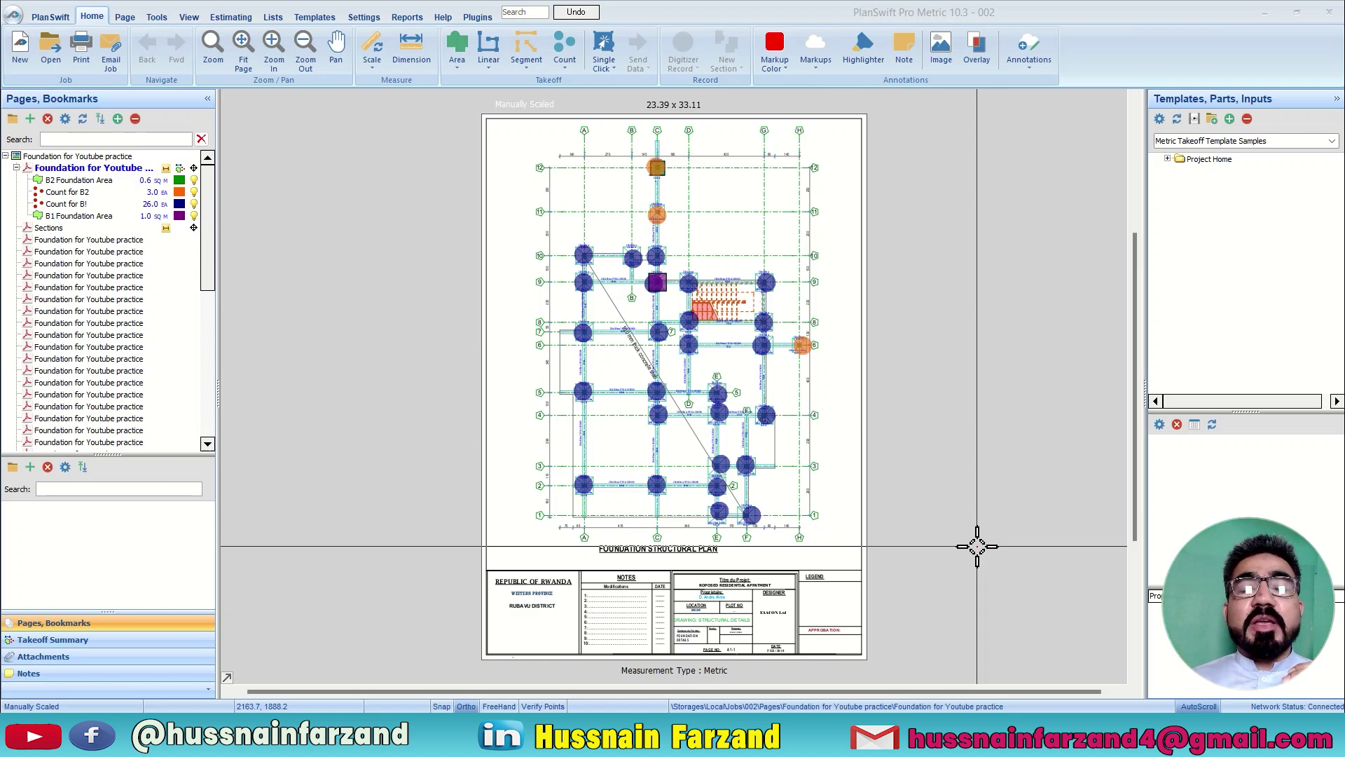
Examine the B2 footings on grid line C at grids 11 and 12 of the foundation structural plan
scroll(671, 214, "up", 2)
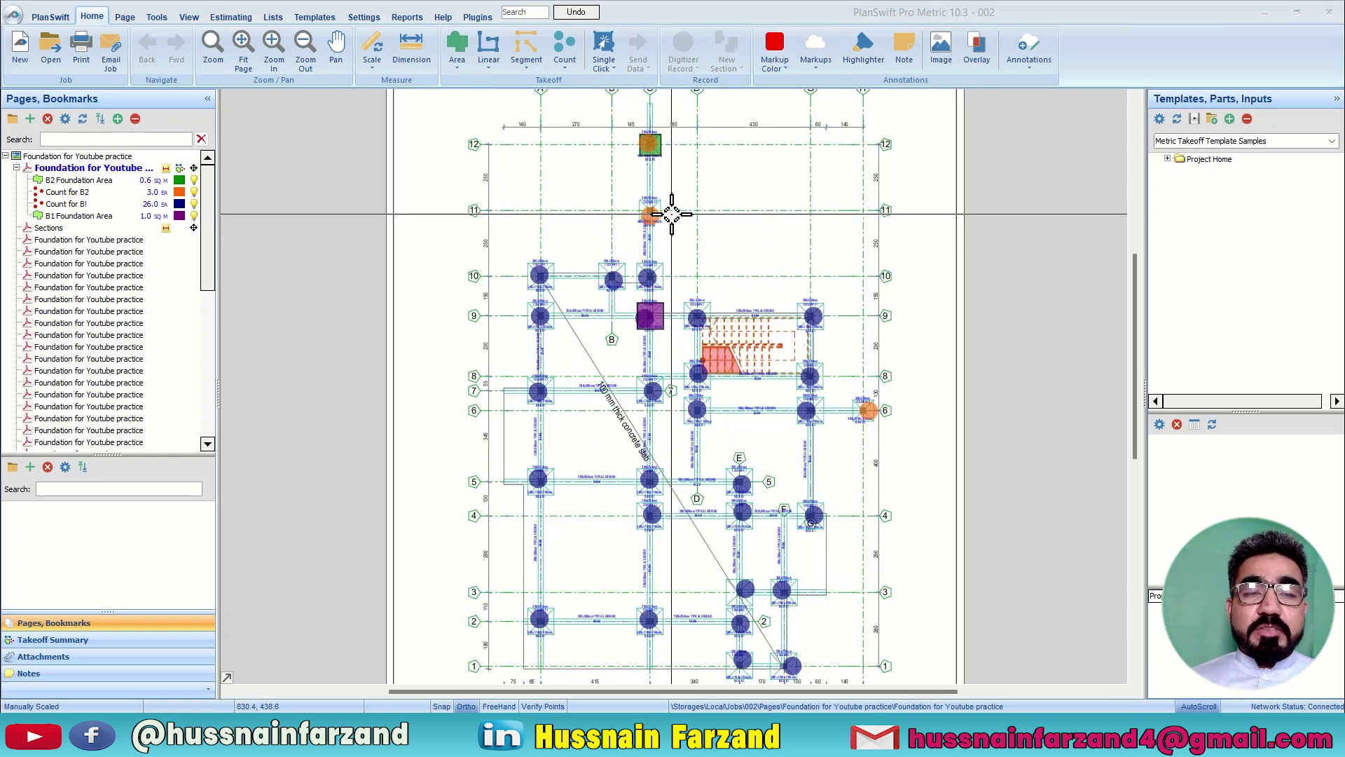
scroll(631, 170, "up", 1)
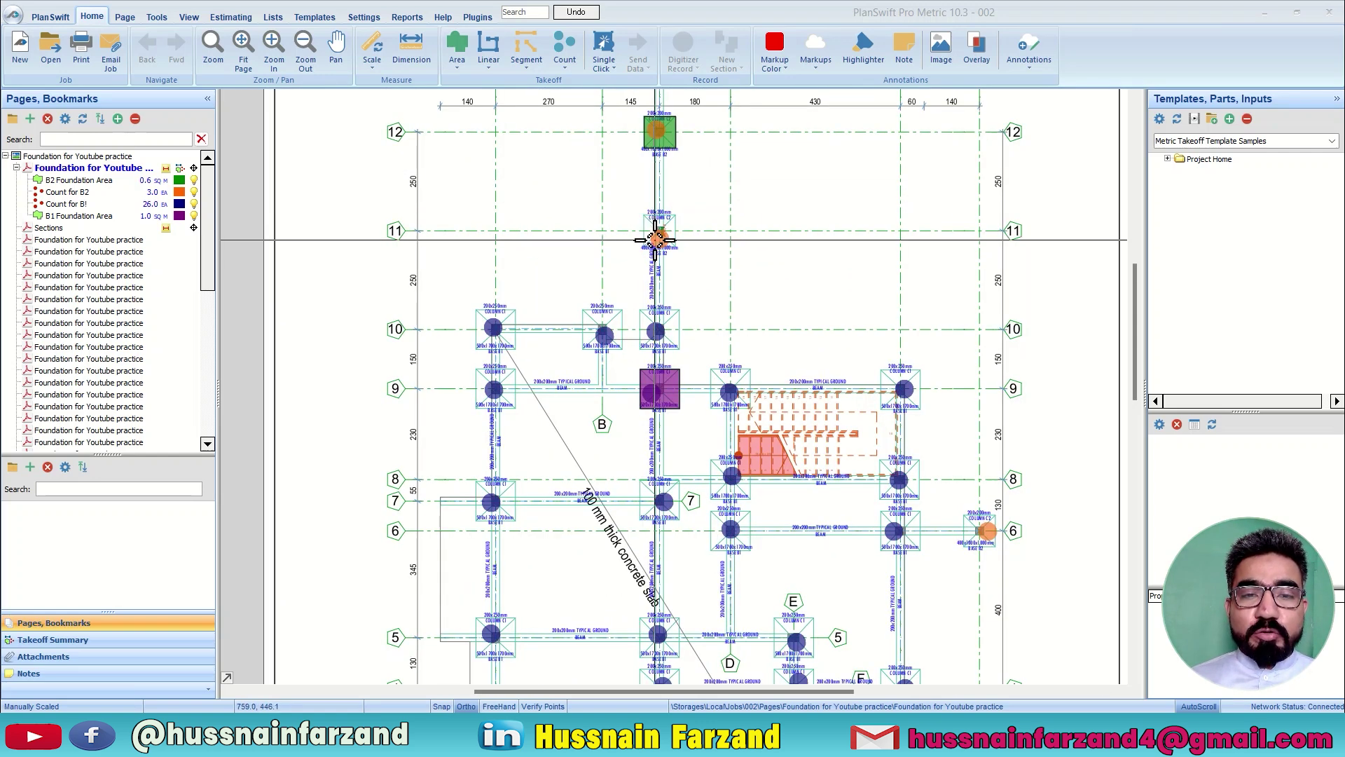
scroll(631, 151, "up", 1)
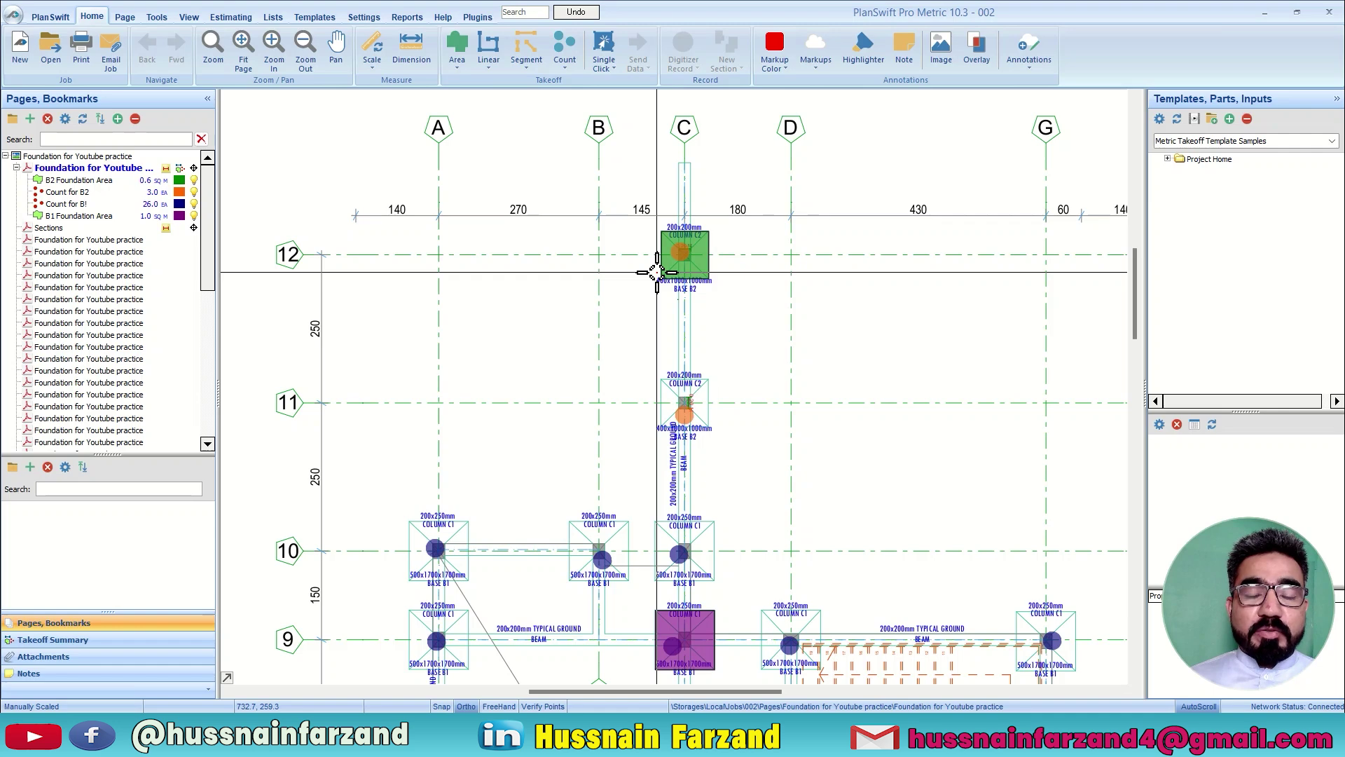
scroll(675, 231, "up", 1)
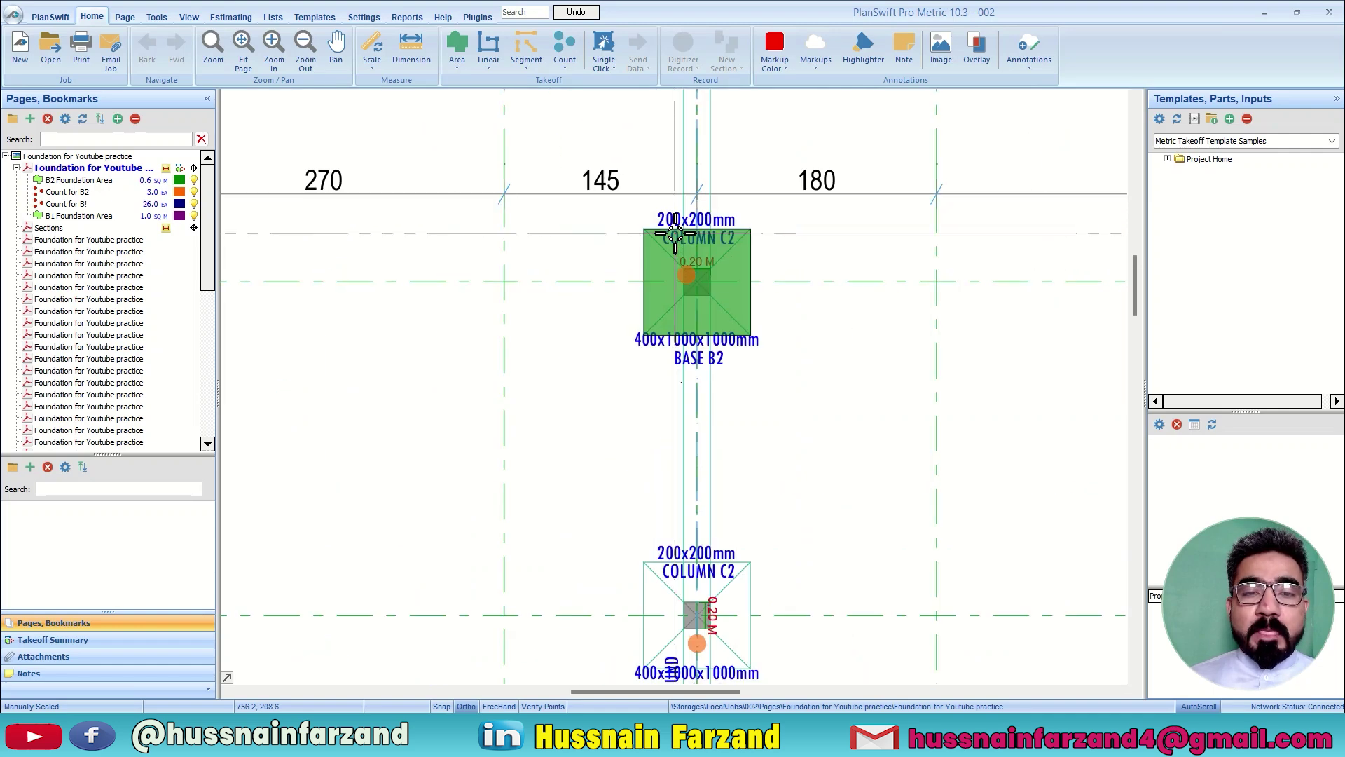
scroll(676, 234, "down", 5)
scroll(676, 271, "up", 1)
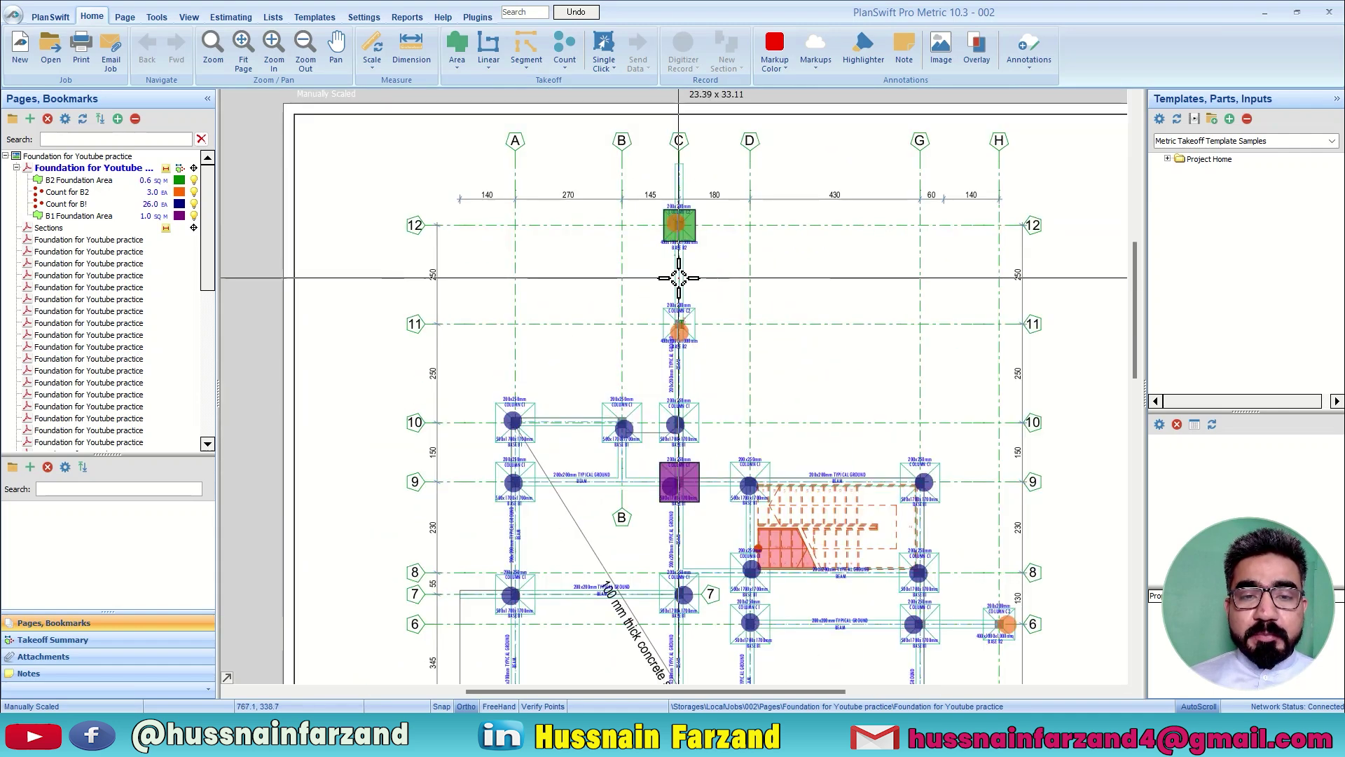
scroll(420, 231, "up", 1)
Review the B1 and B2 foundation area and count takeoffs listed under the foundation page
left_click(51, 179)
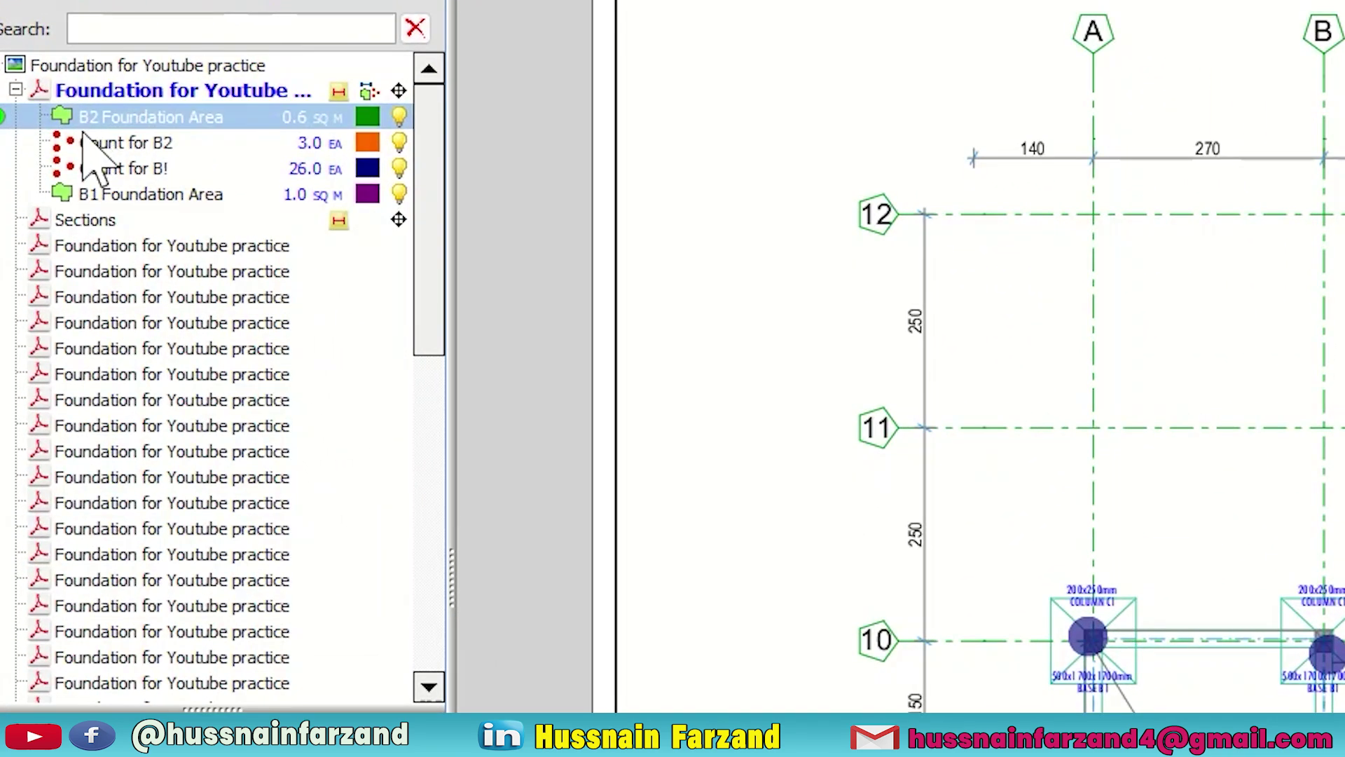
left_click(82, 126)
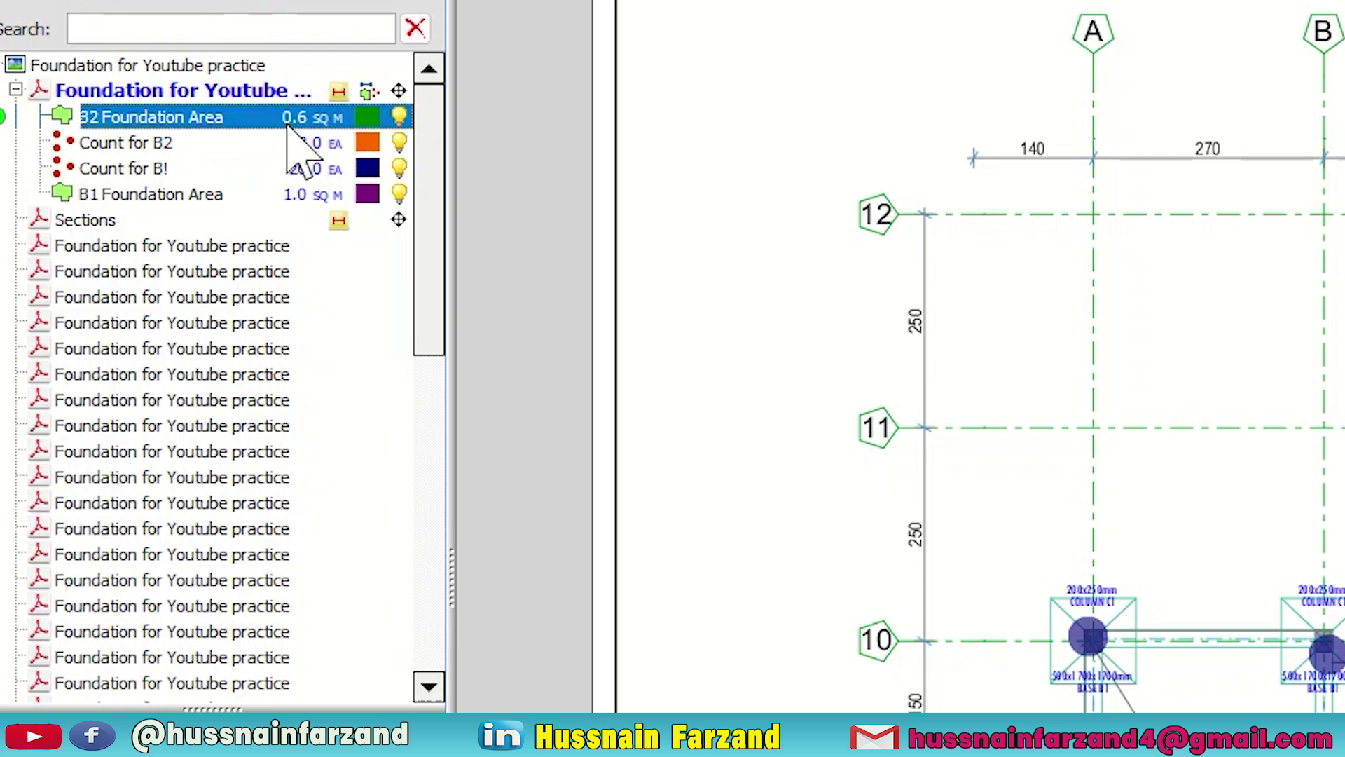
left_click(125, 190)
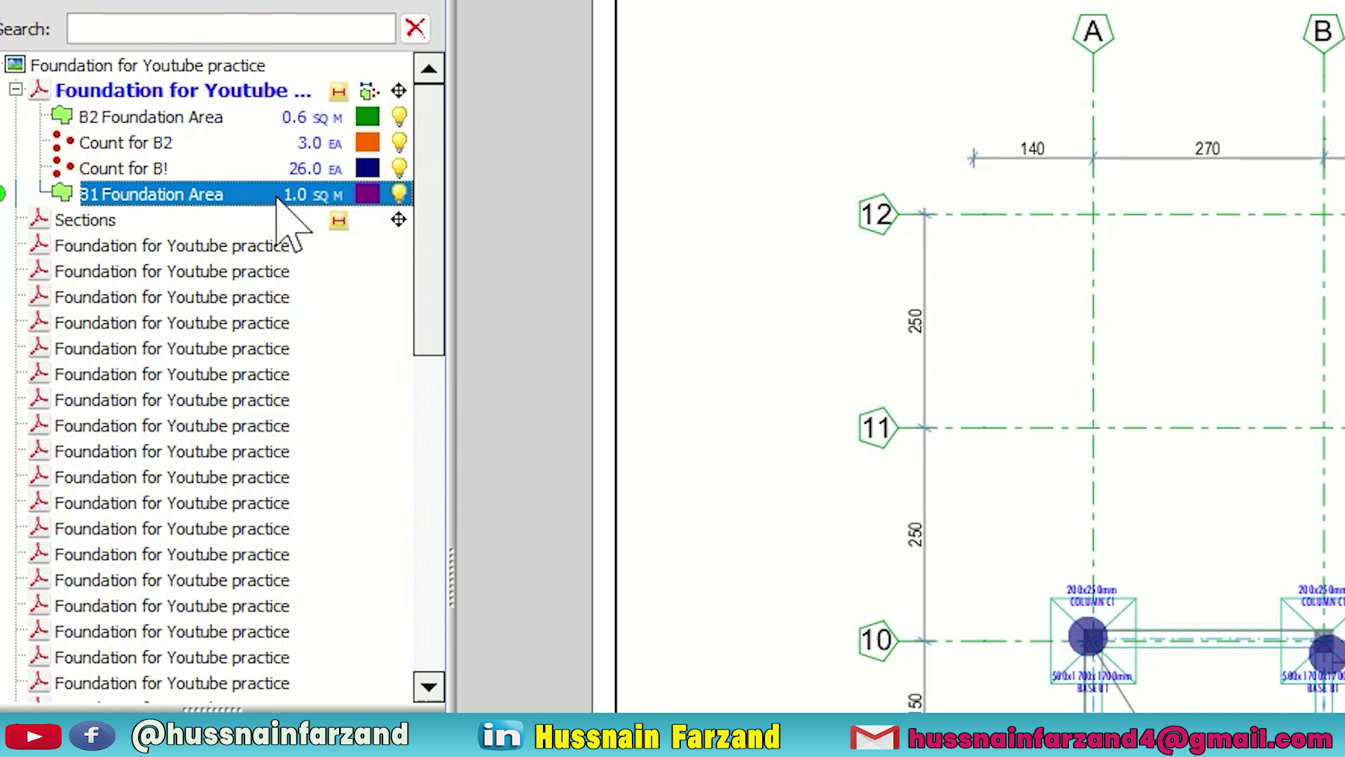
left_click(84, 171)
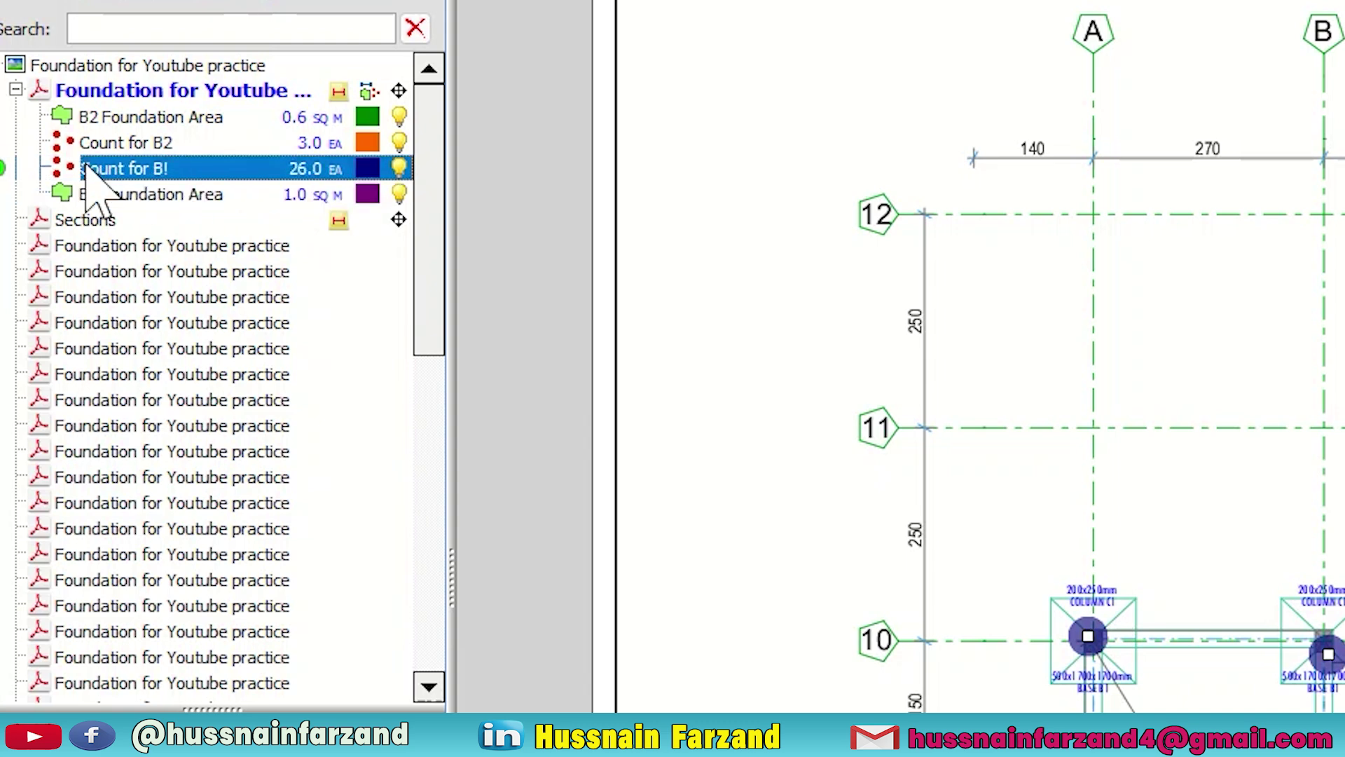
left_click(95, 144)
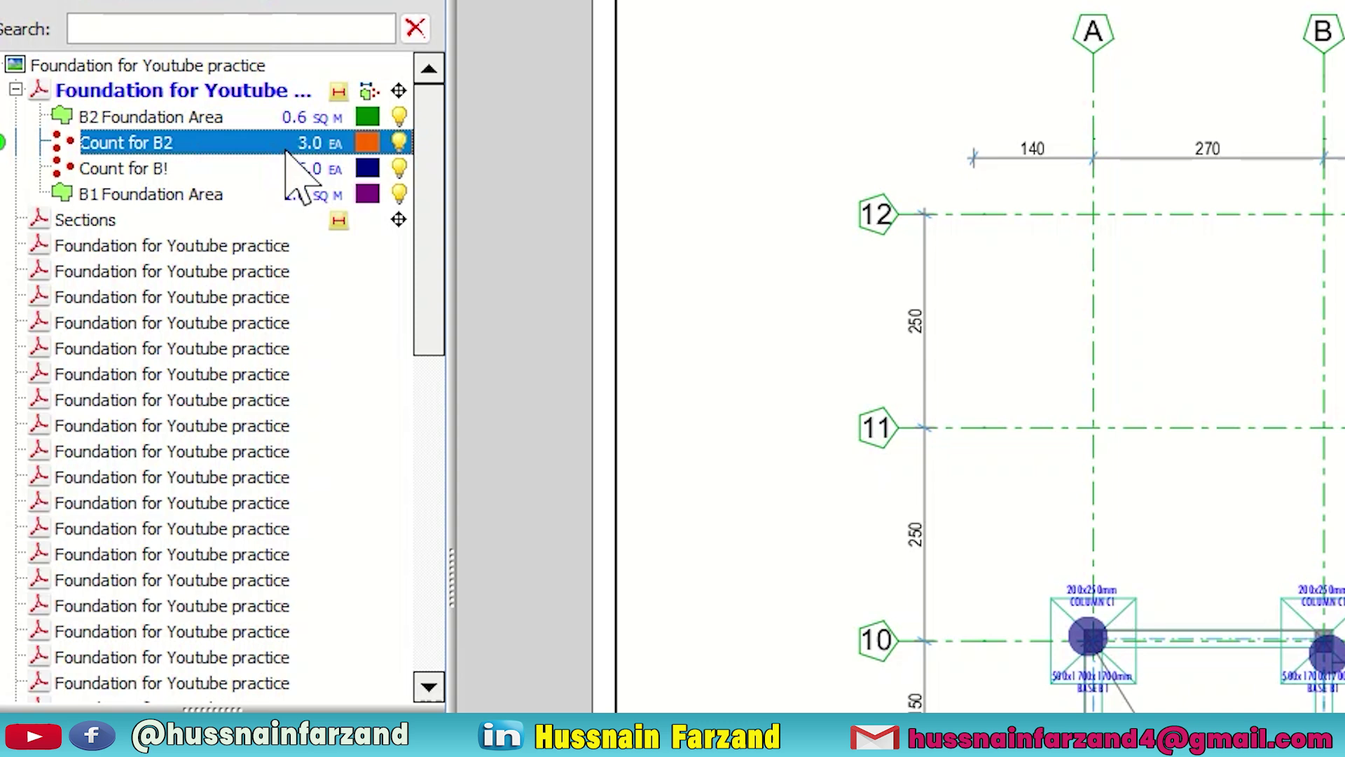
left_click(98, 170)
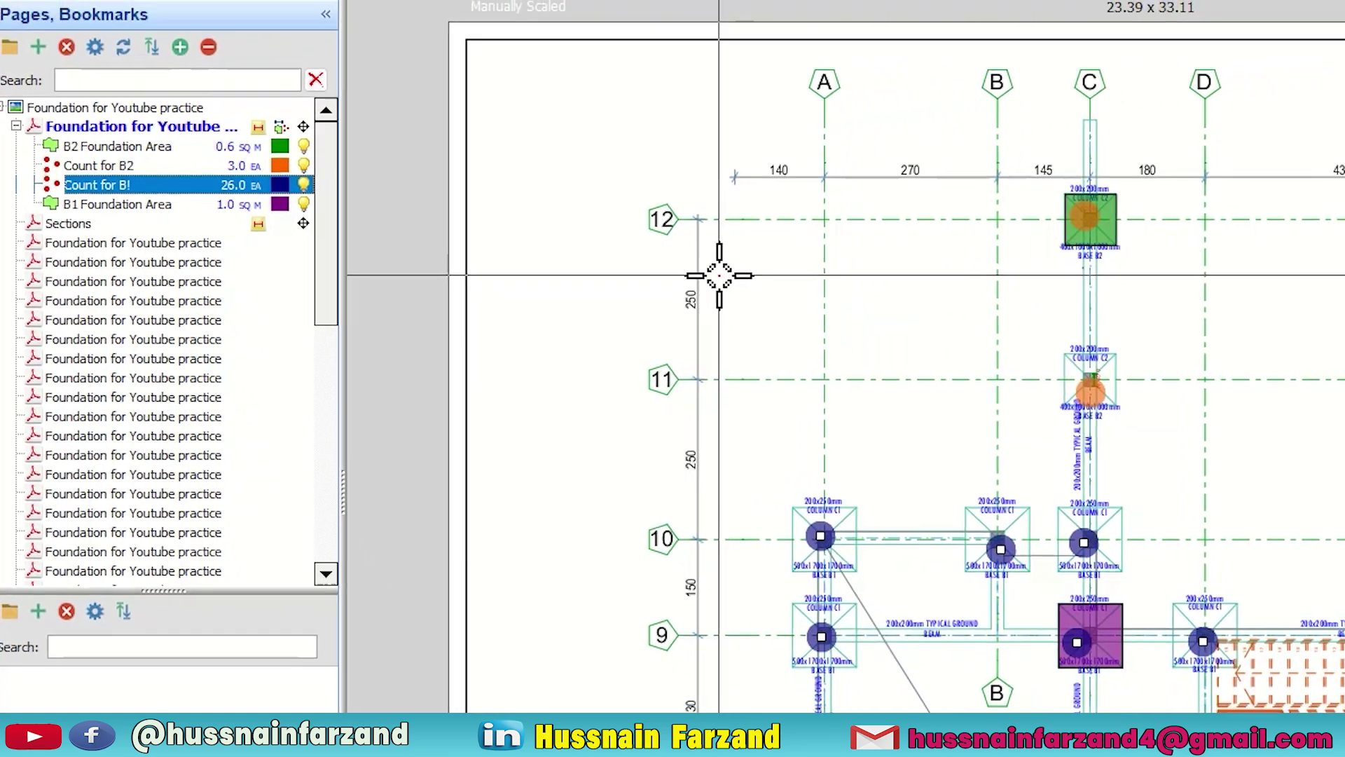
Change the Count for B2 takeoff's colour to blue
scroll(731, 276, "down", 2)
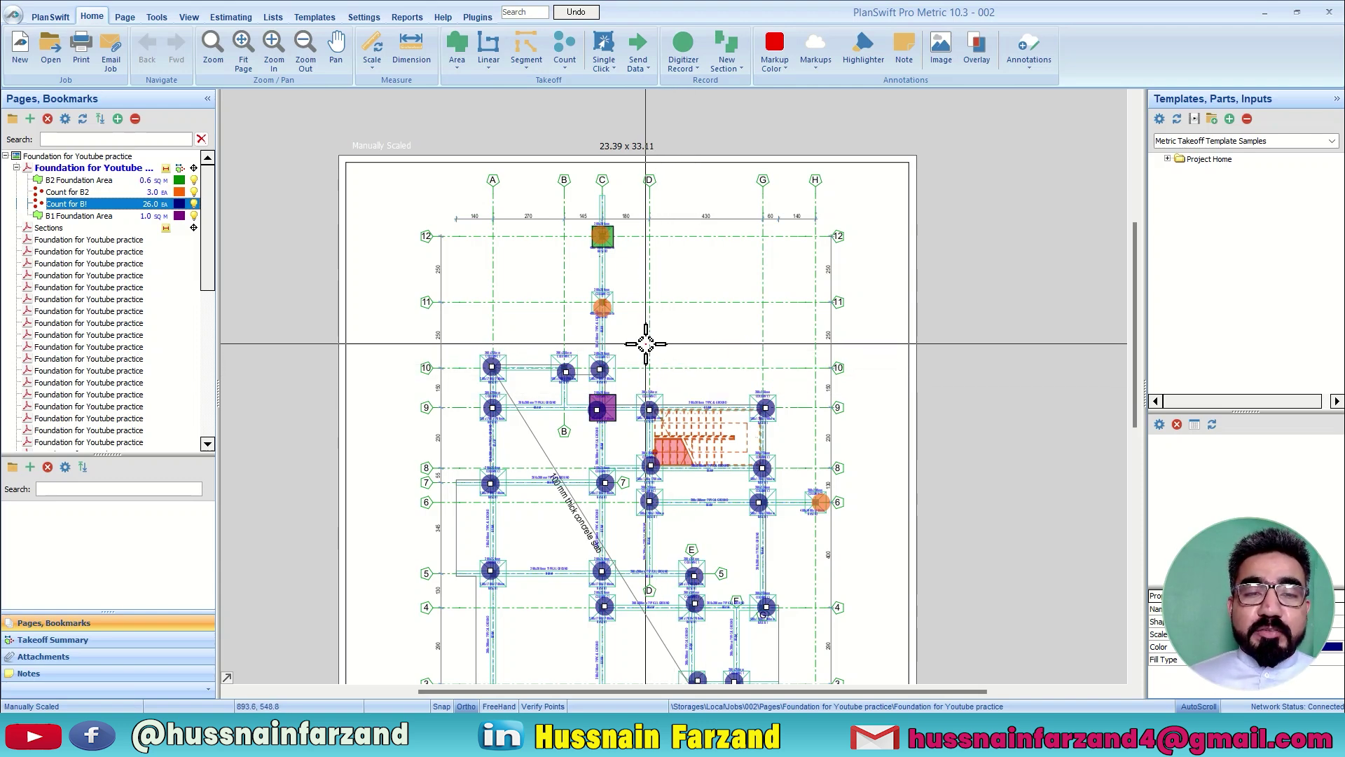
scroll(618, 303, "up", 3)
left_click(189, 193)
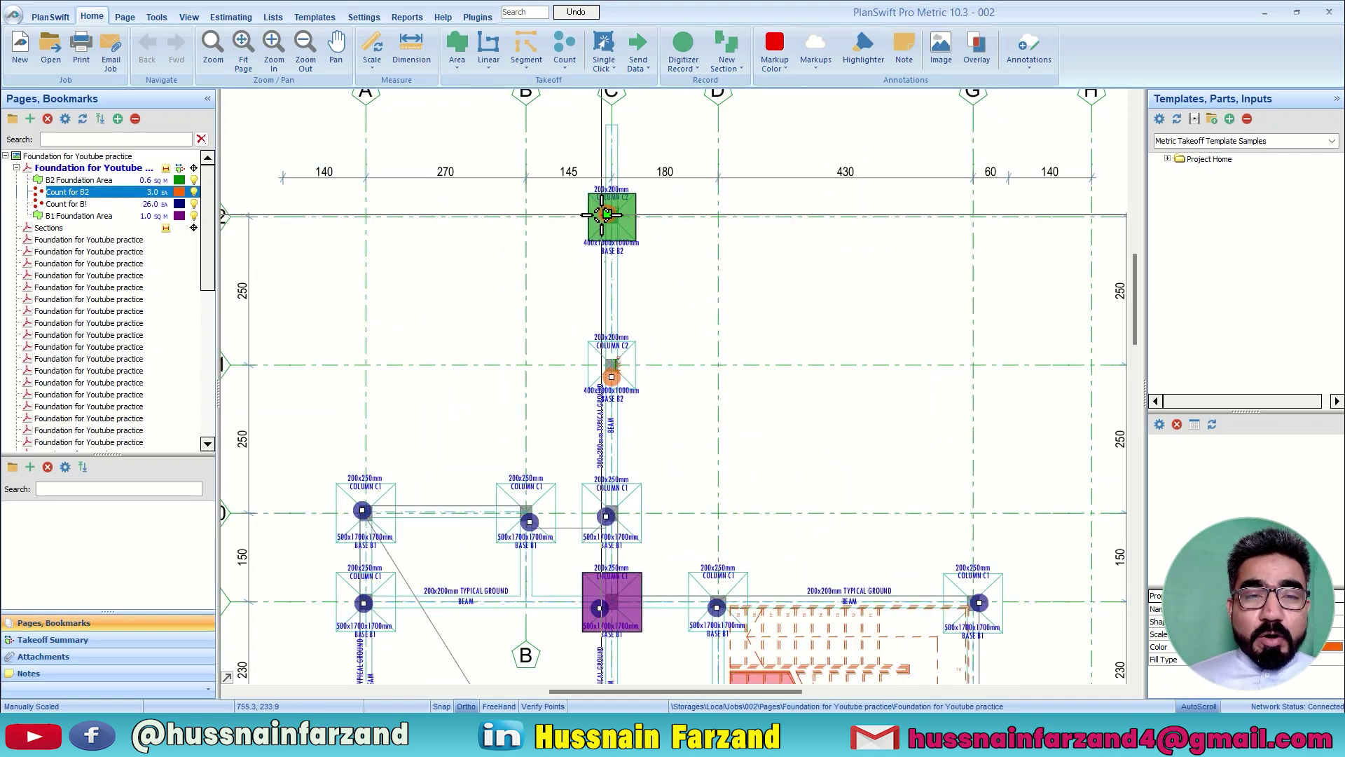
left_click(179, 192)
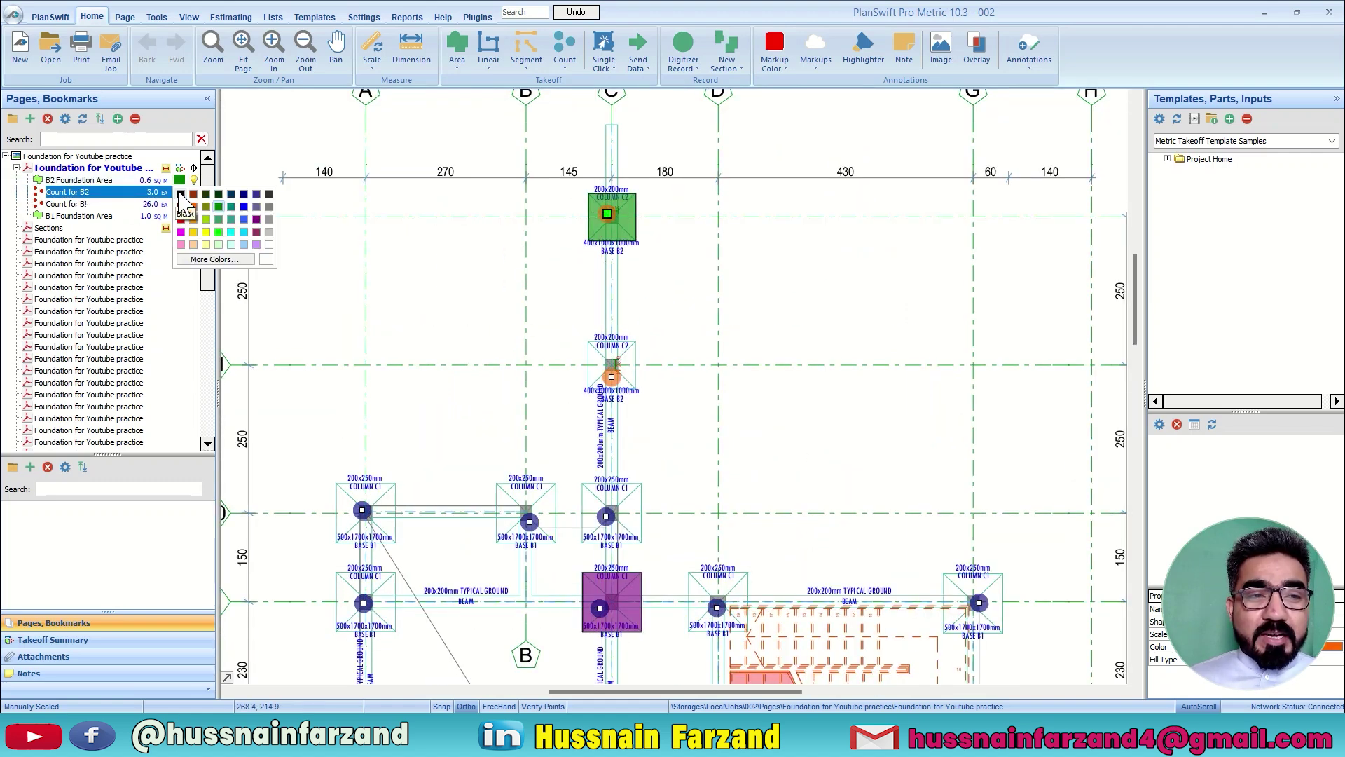
left_click(151, 198)
left_click(179, 204)
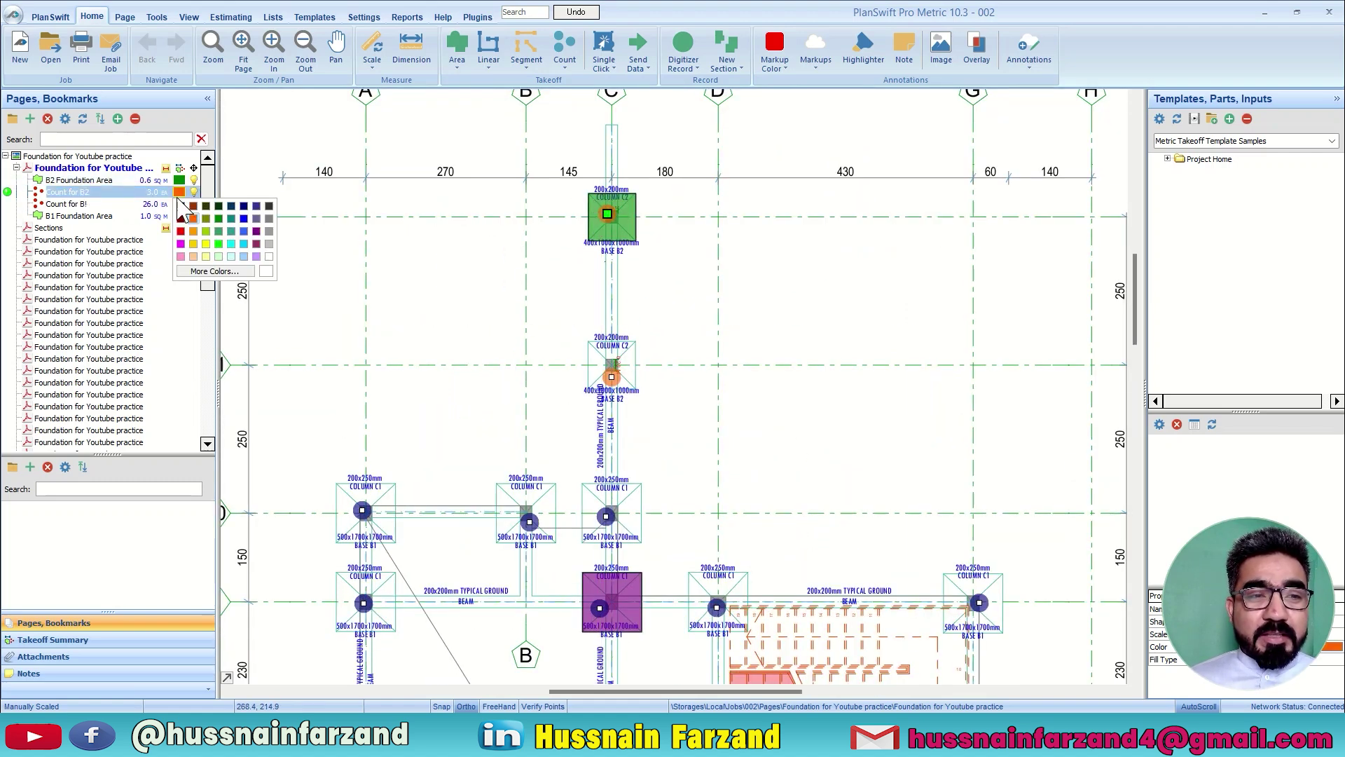
left_click(243, 232)
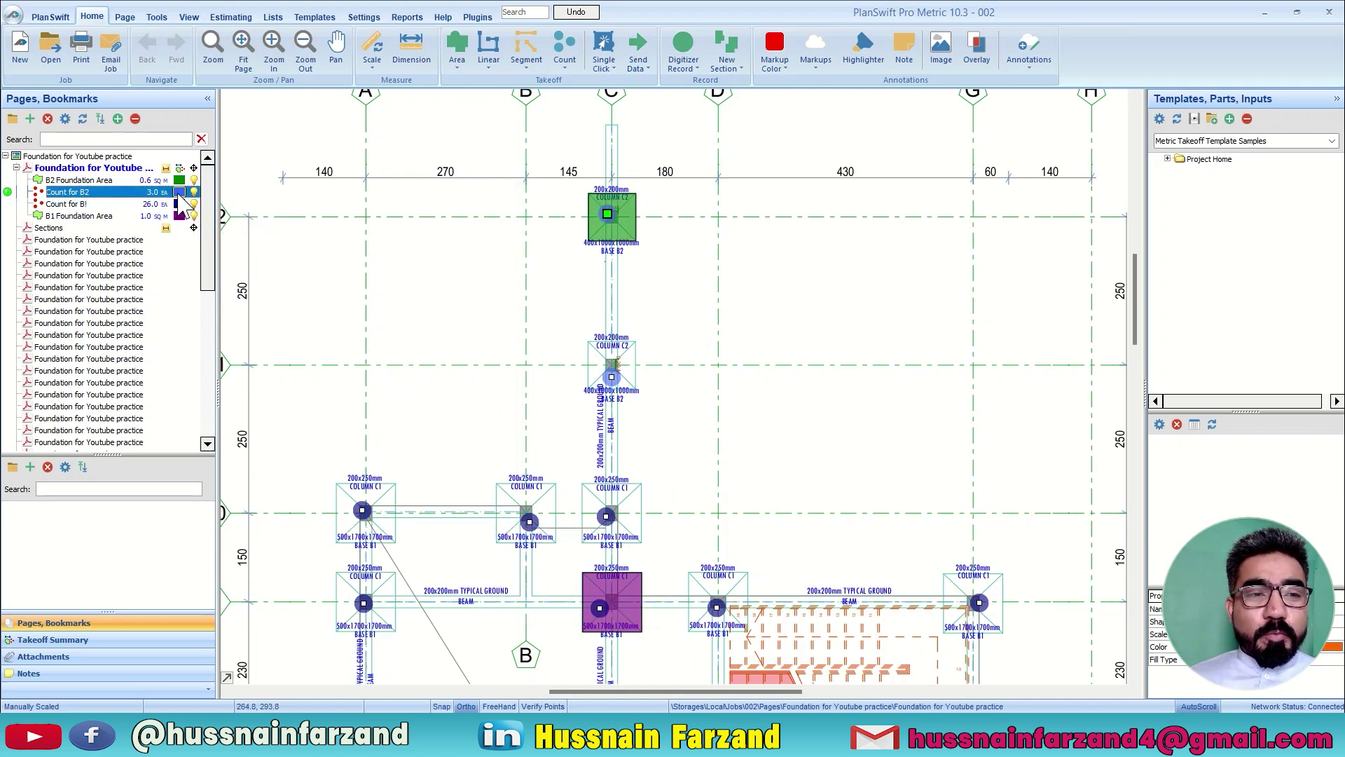
Set the Count for B2 takeoff's colour to red
left_click(179, 192)
left_click(180, 231)
scroll(491, 250, "down", 2)
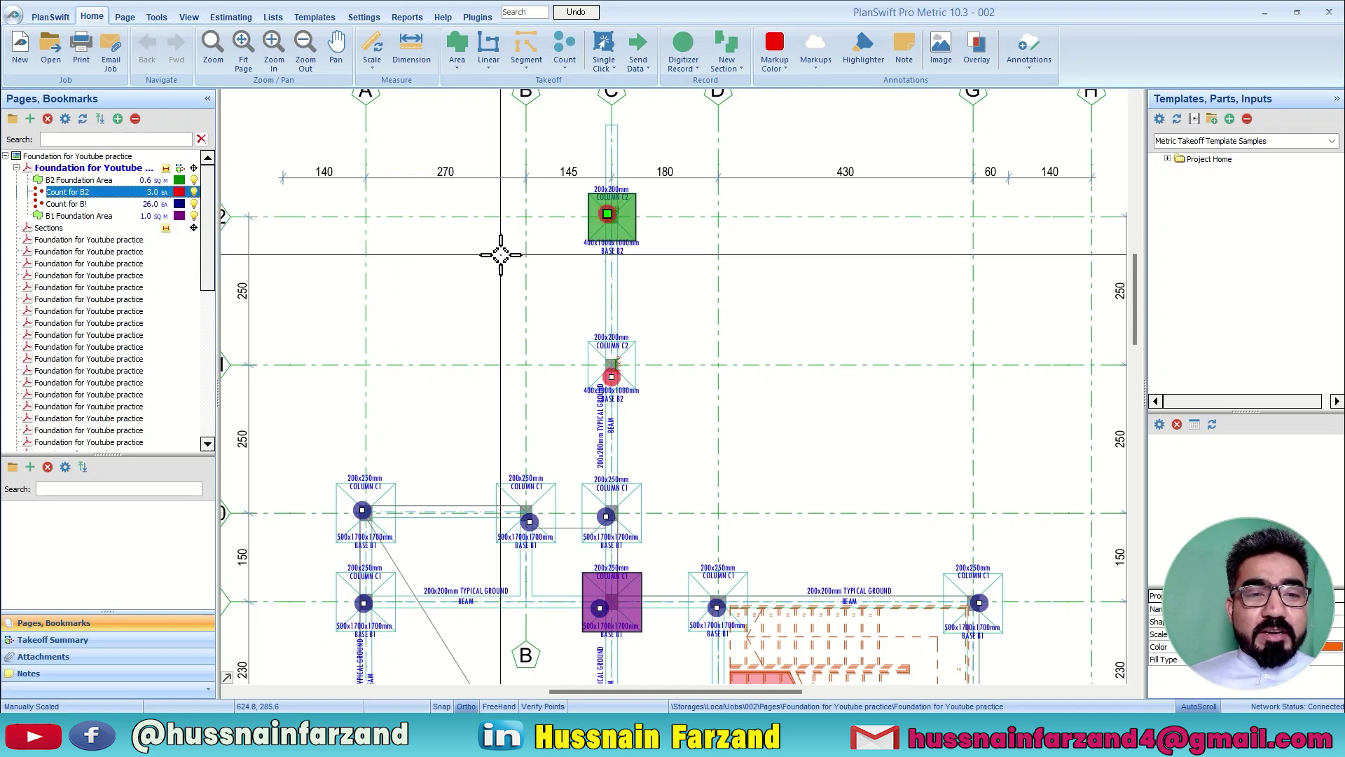
scroll(502, 253, "down", 2)
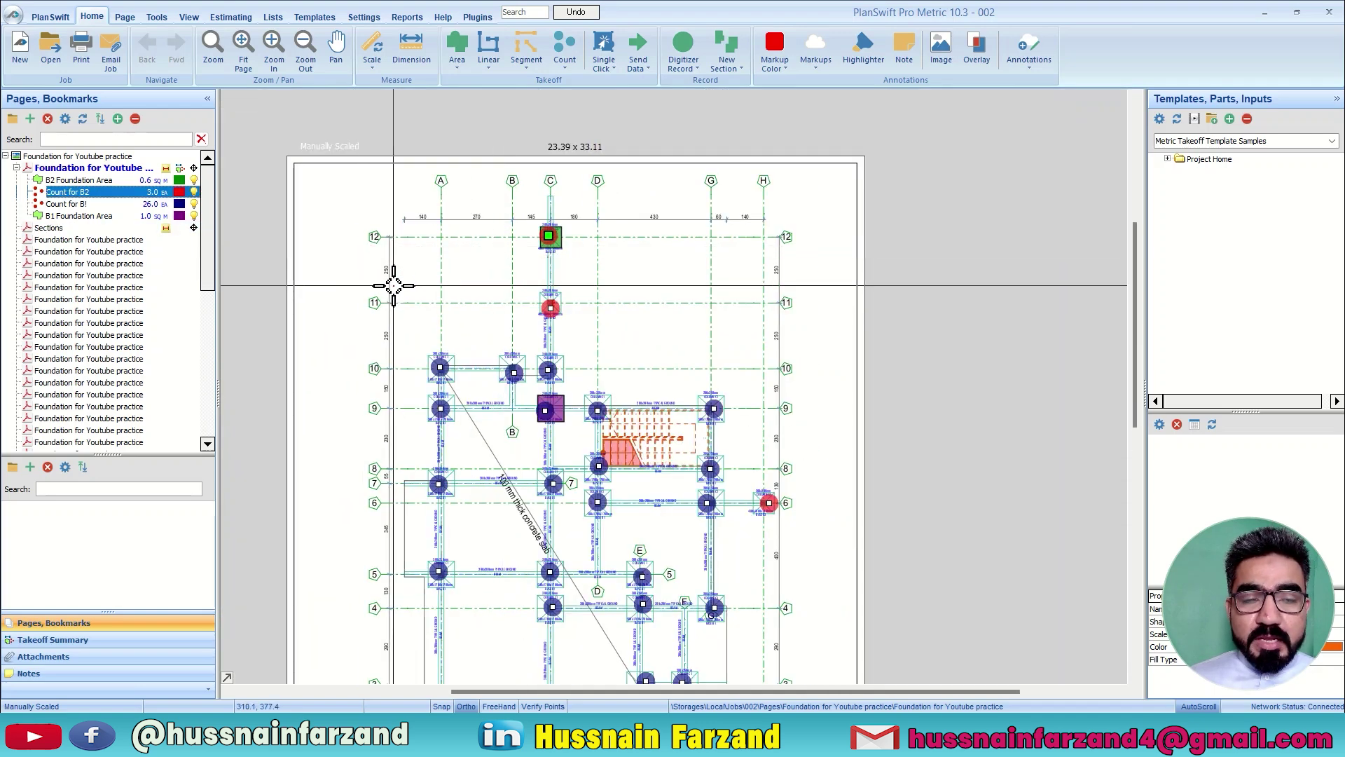
Open the Sections page and examine the hatched layer beneath the C1 column footing, including its thickness dimension
left_click(98, 227)
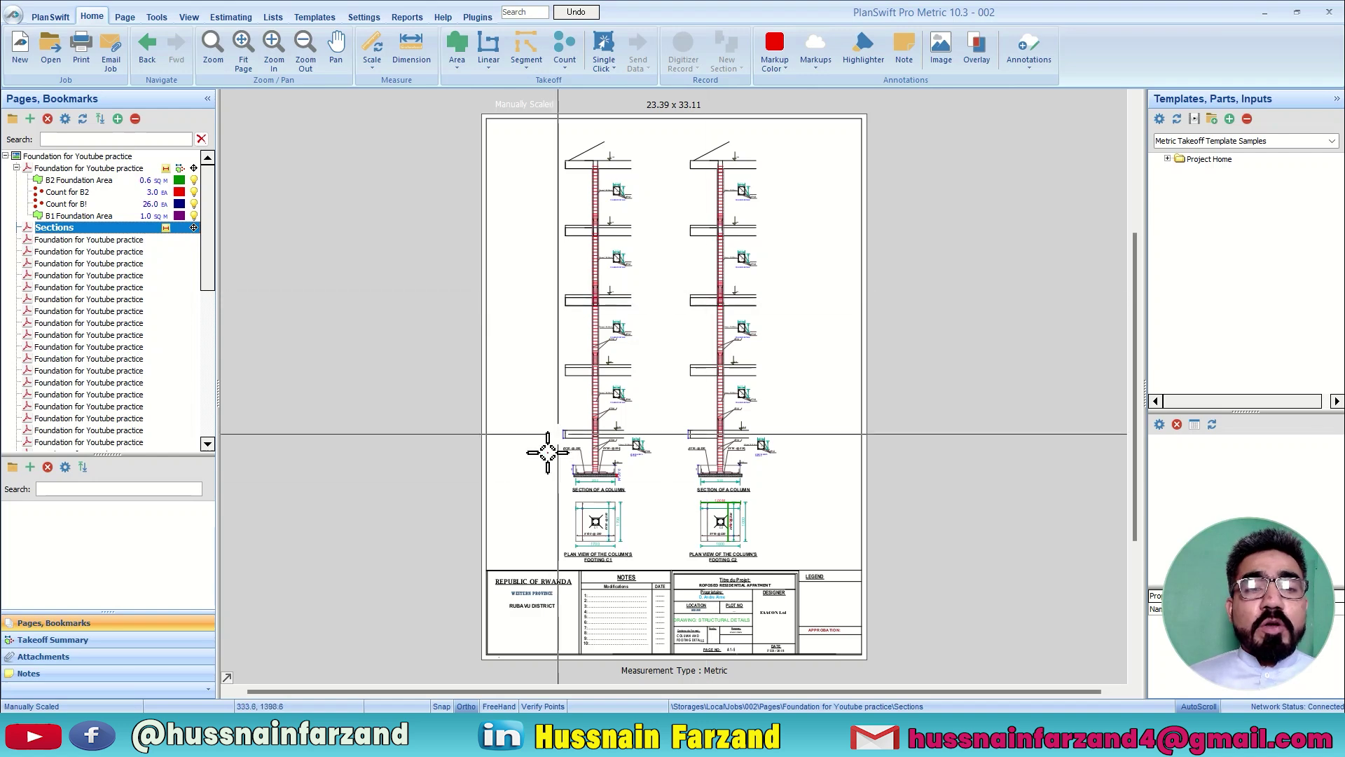
scroll(572, 492, "up", 3)
scroll(573, 492, "up", 4)
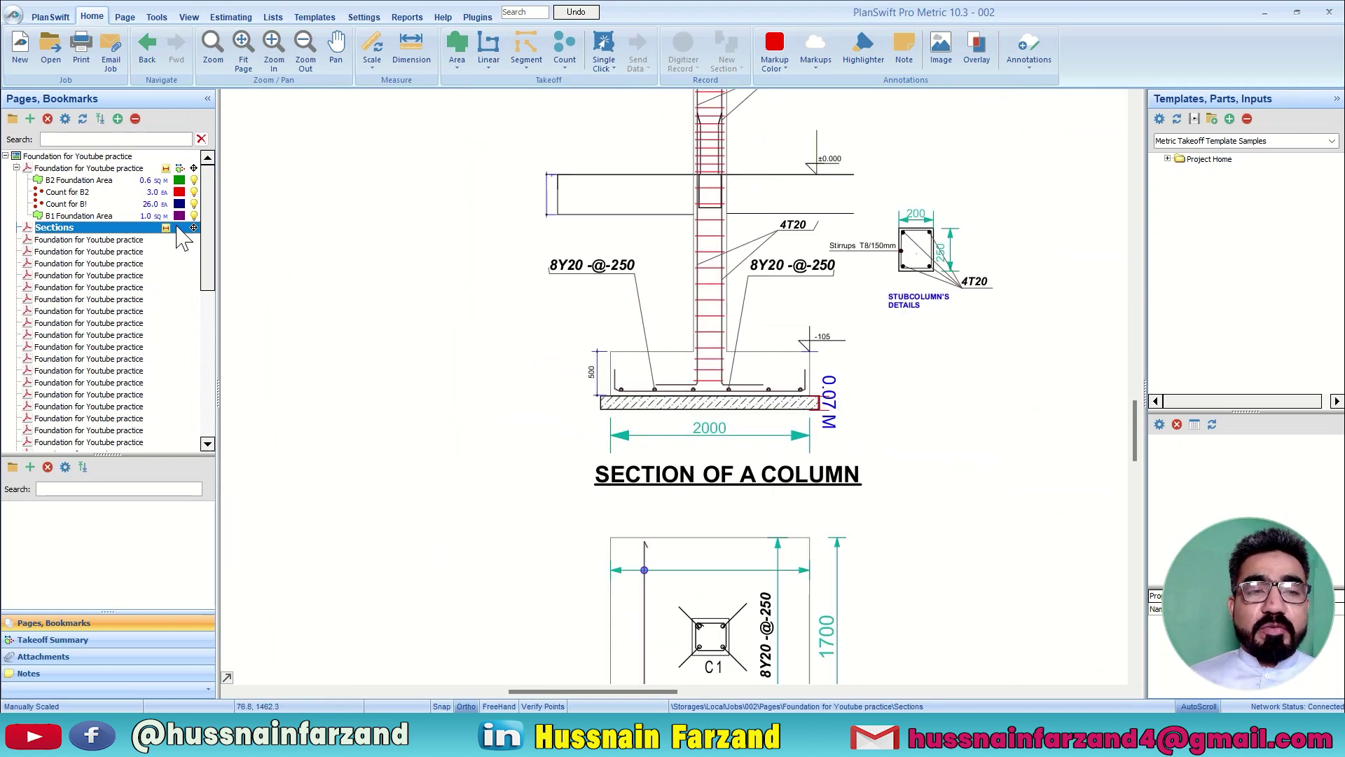
scroll(381, 291, "down", 2)
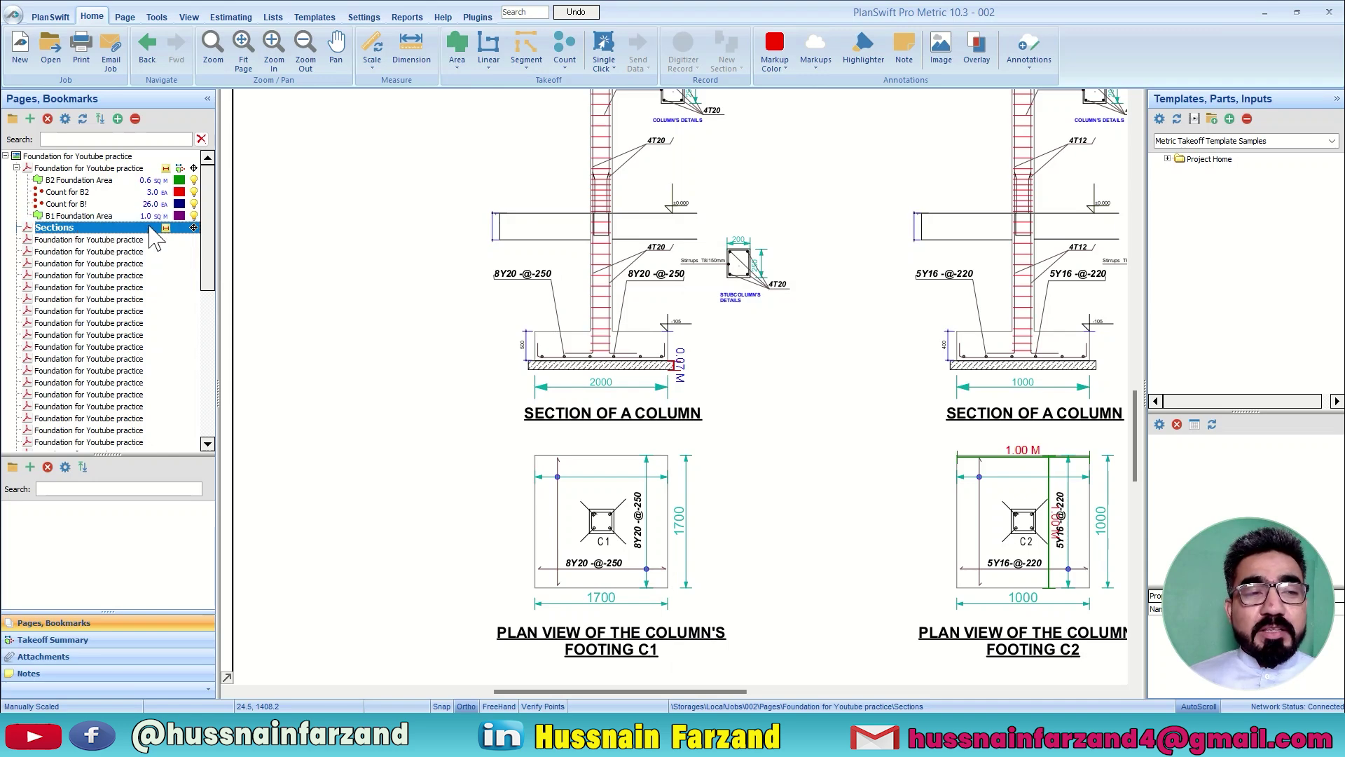
scroll(678, 373, "up", 5)
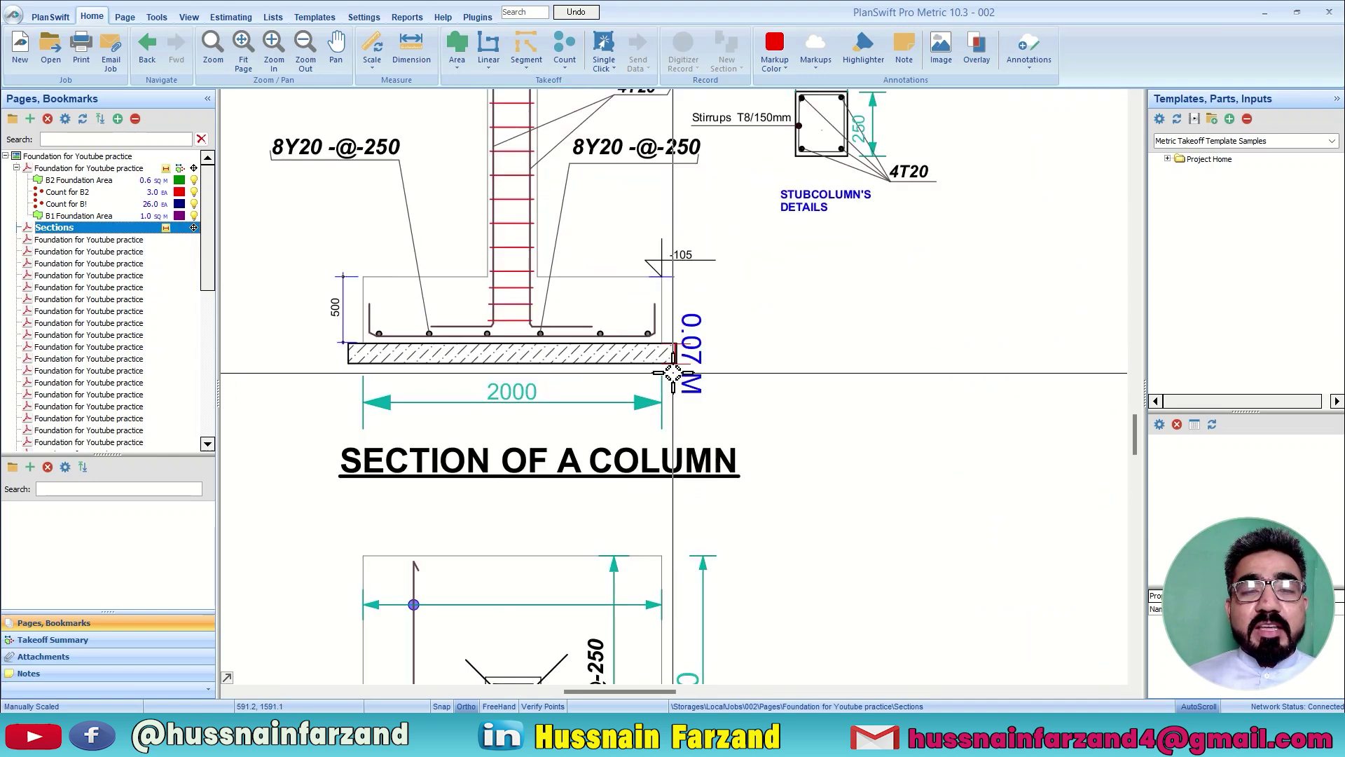
scroll(679, 344, "down", 2)
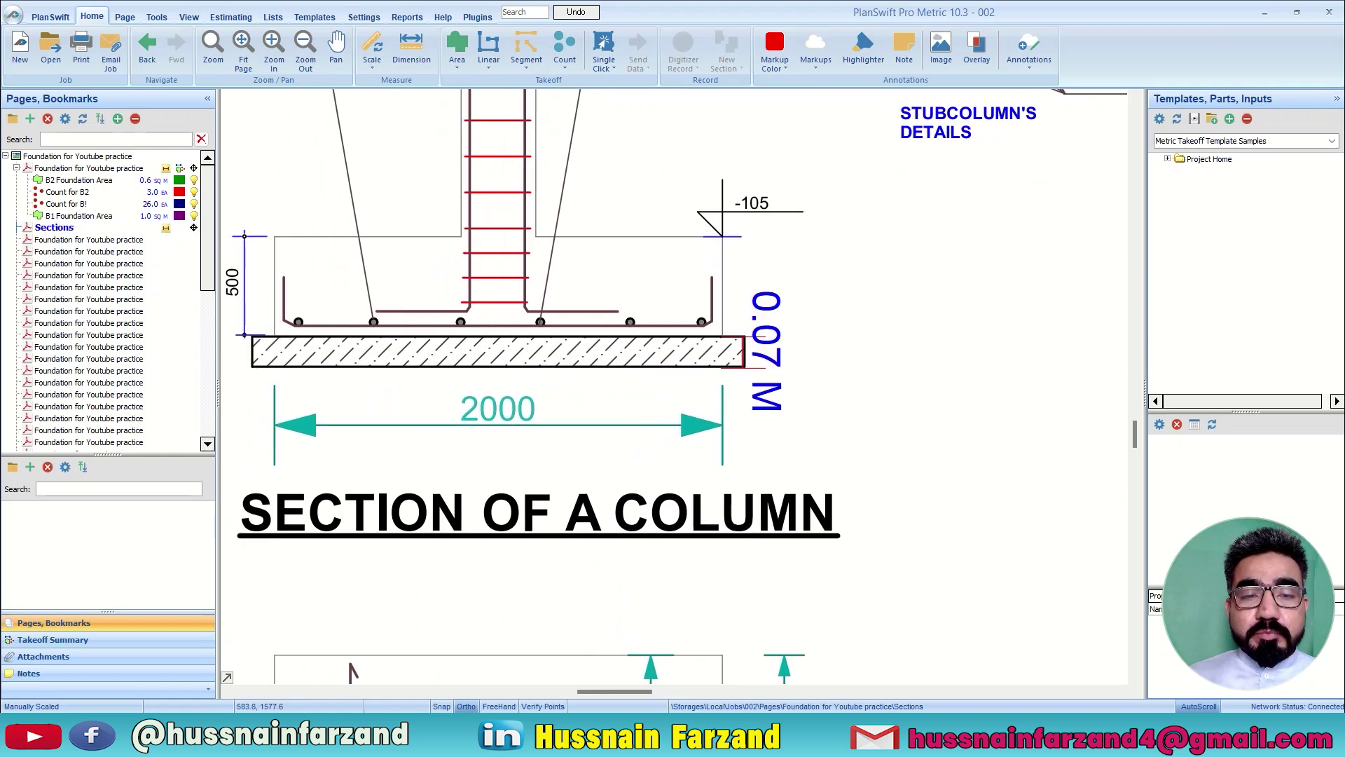
scroll(889, 352, "up", 2)
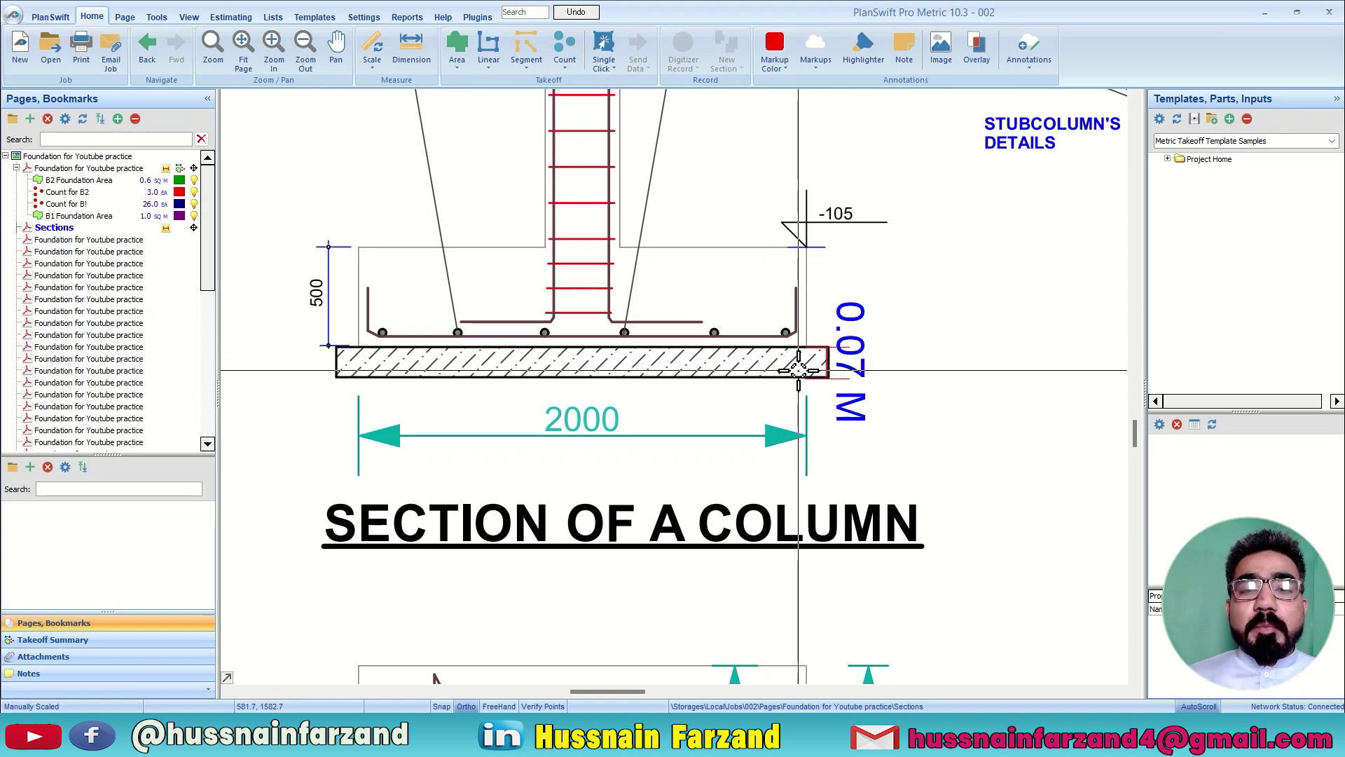
Examine the plan view of column footing C2 and its length and width dimensions
scroll(798, 369, "down", 5)
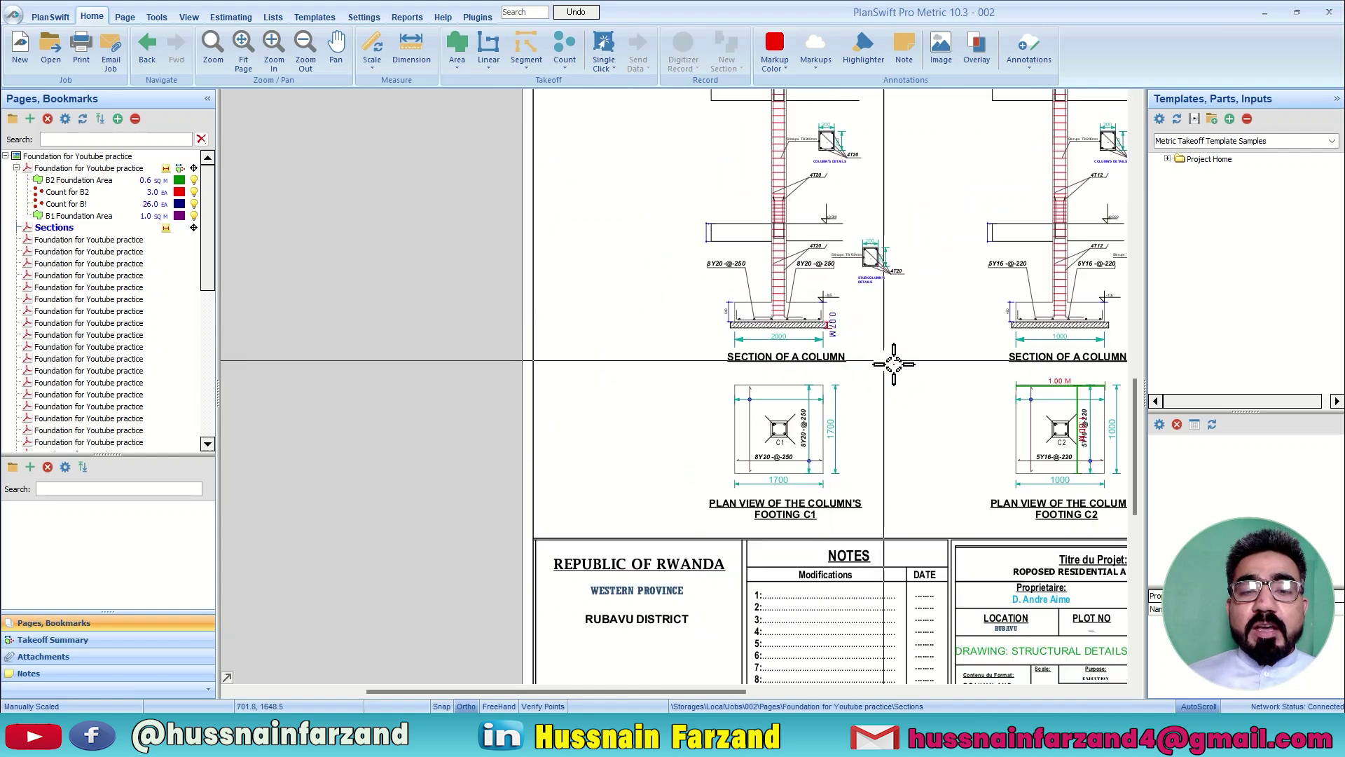
scroll(1041, 394, "up", 3)
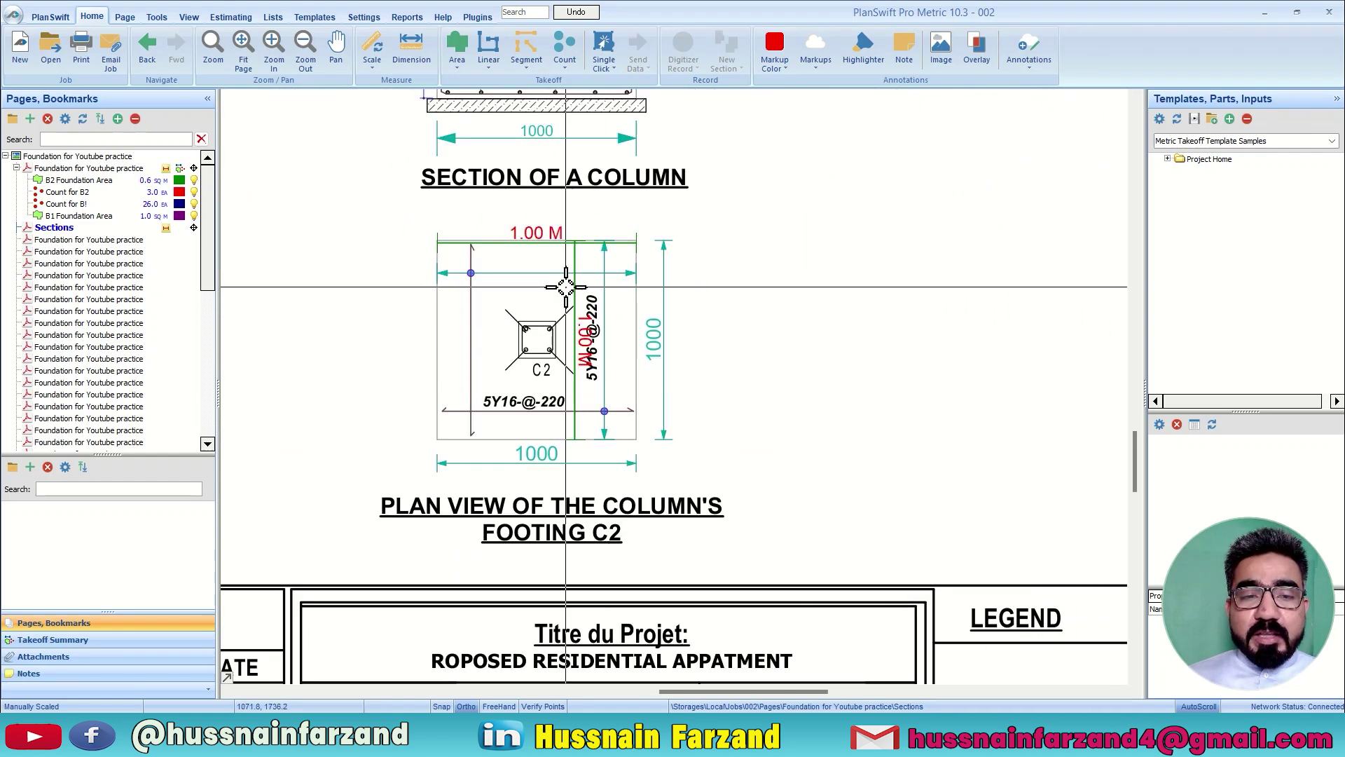
scroll(570, 288, "up", 2)
left_click_drag(543, 288, 617, 265)
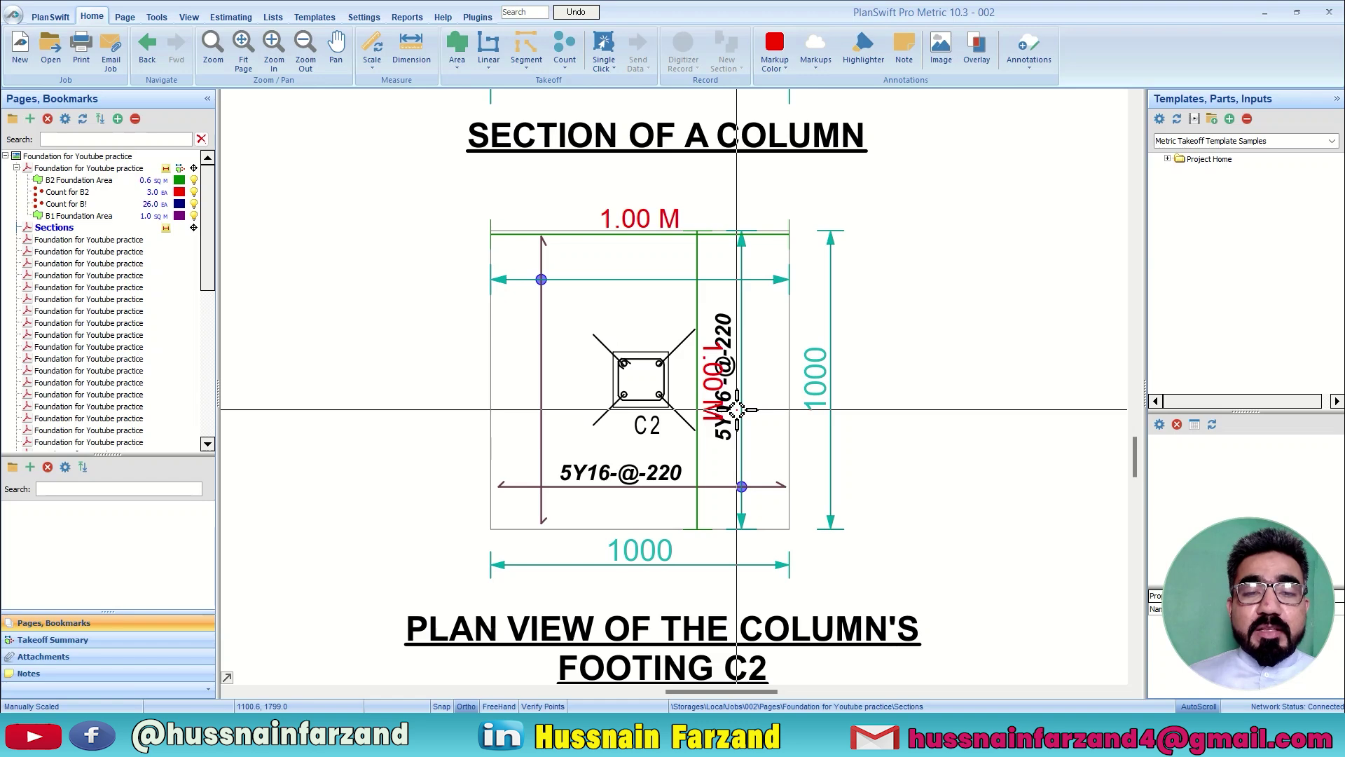
scroll(736, 408, "down", 2)
scroll(736, 408, "down", 2)
Inspect how far the hatched base layer projects past the C1 footing's edge in the column section
scroll(376, 292, "up", 4)
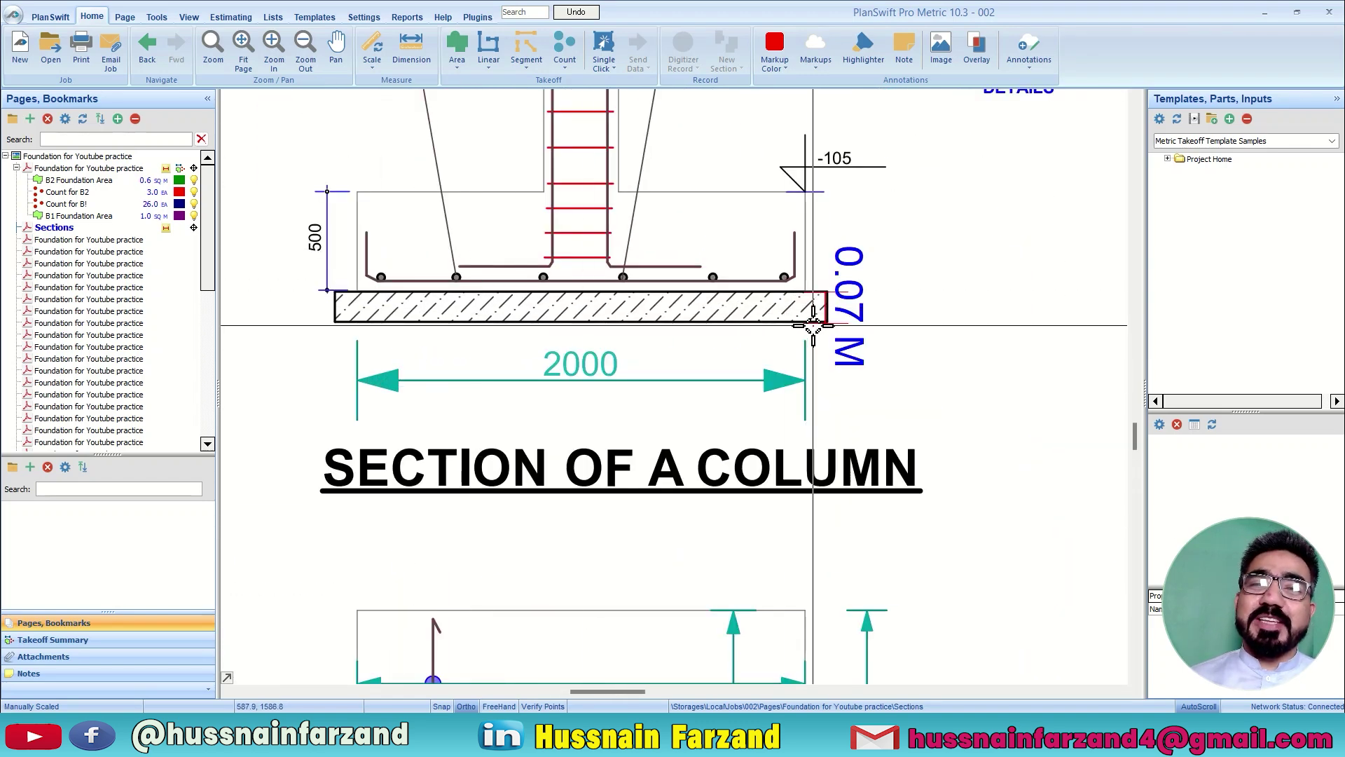
scroll(822, 314, "up", 2)
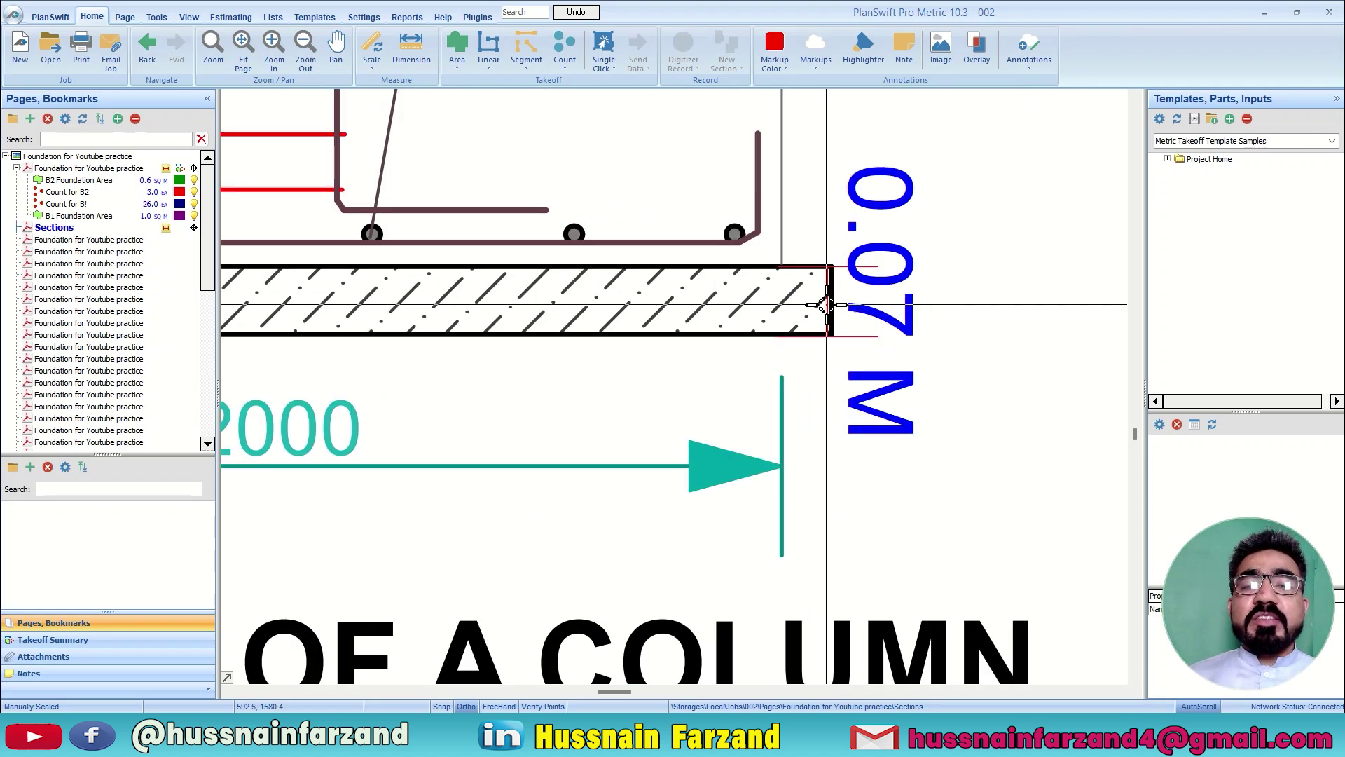
scroll(827, 305, "down", 3)
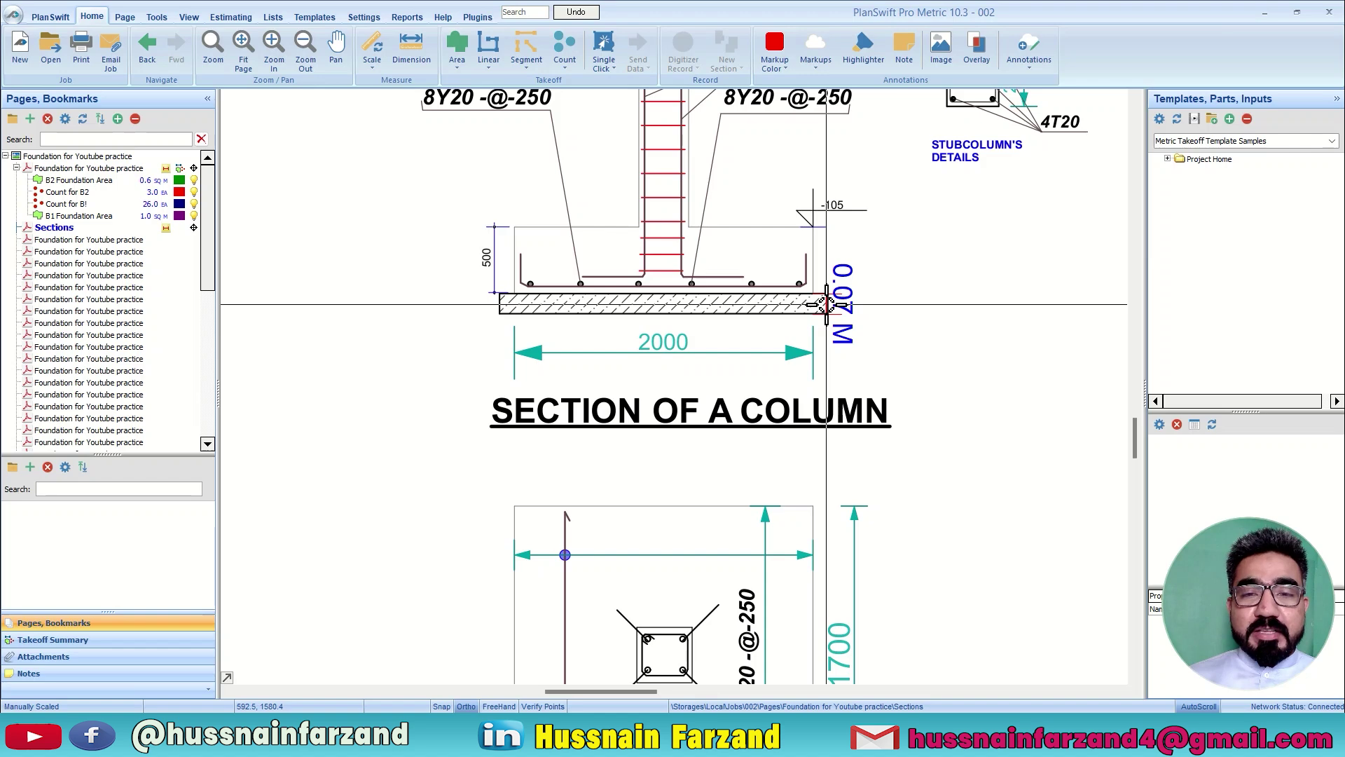
scroll(826, 304, "up", 1)
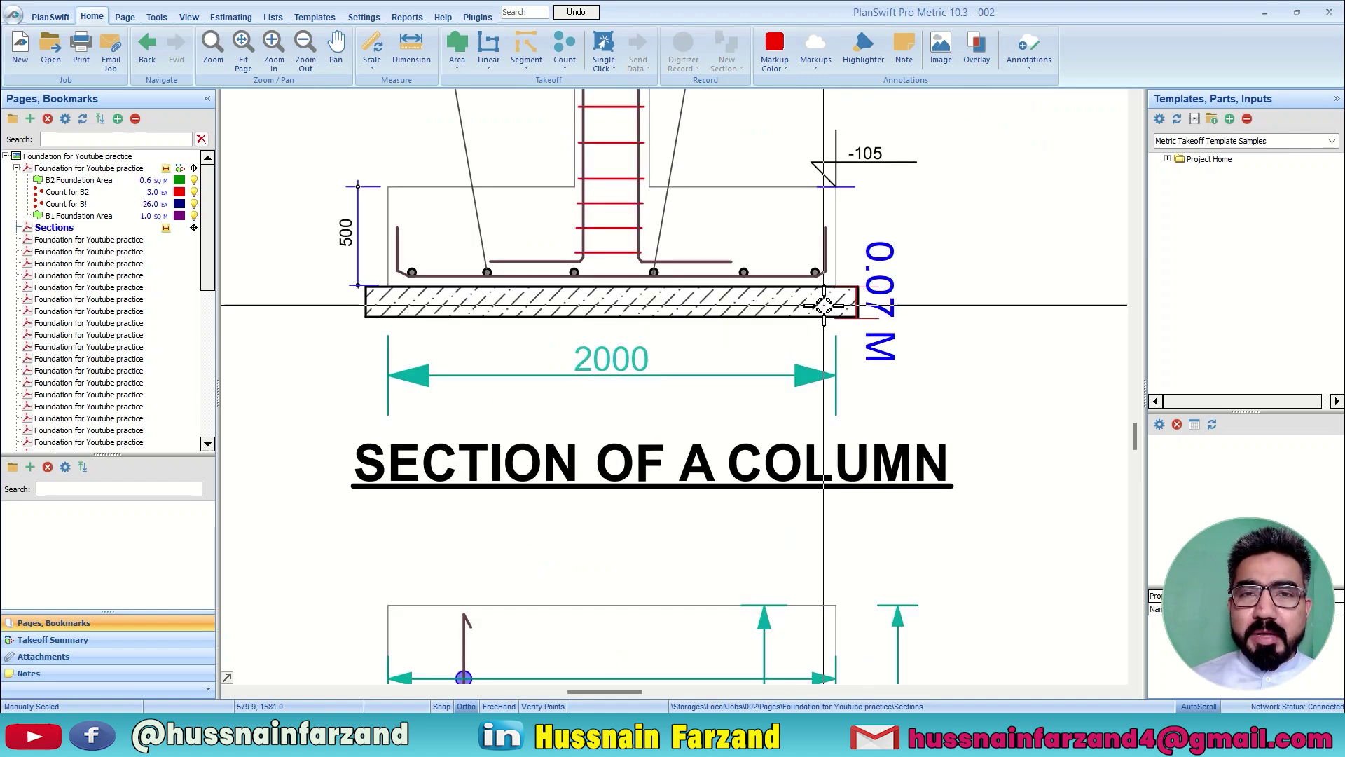
scroll(824, 305, "up", 1)
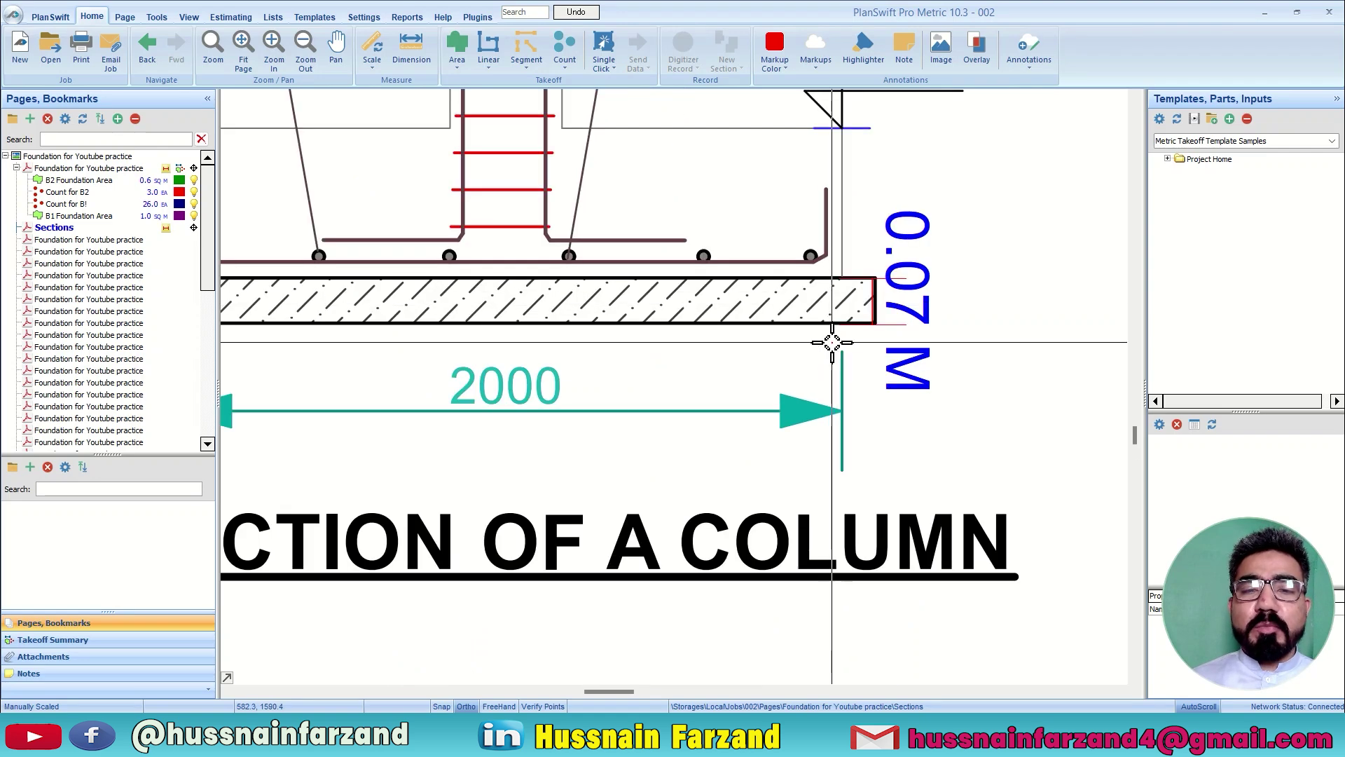
scroll(832, 339, "up", 1)
scroll(835, 342, "down", 1)
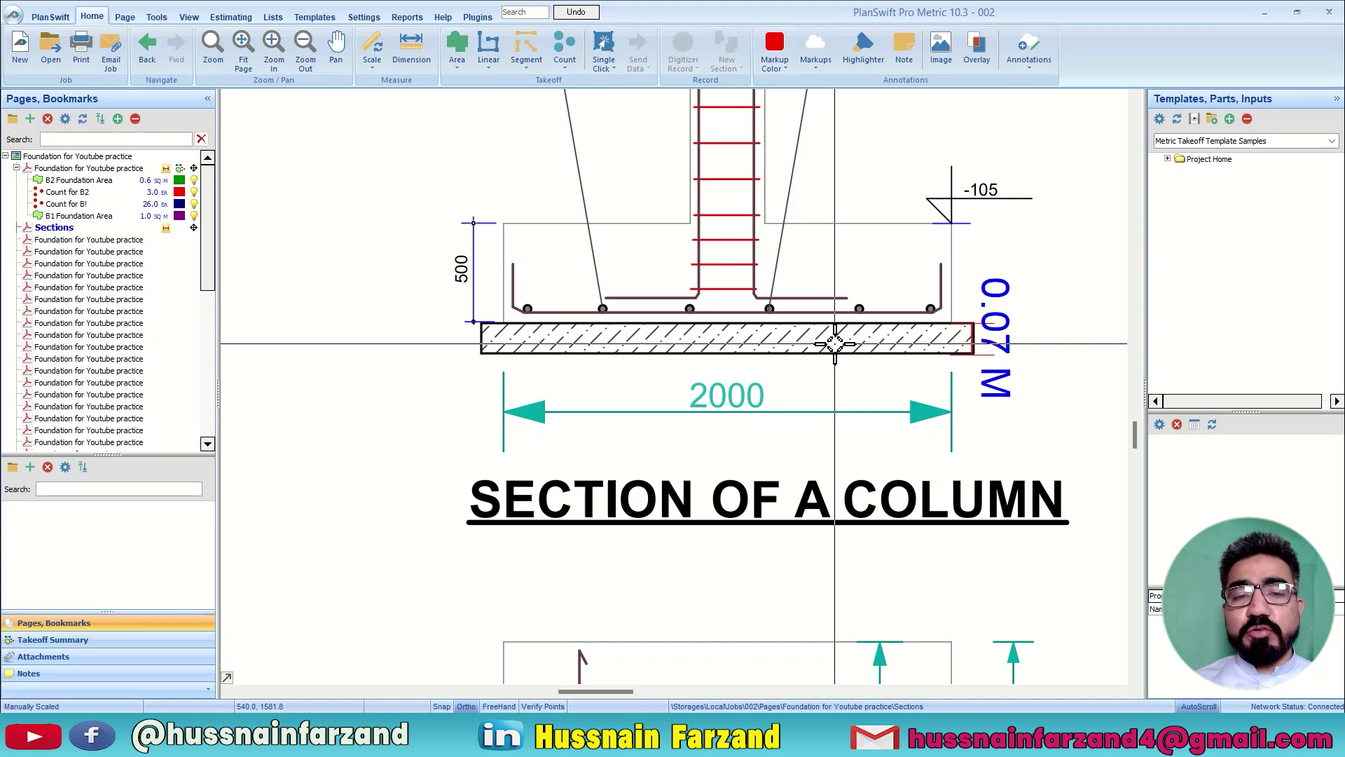
scroll(834, 342, "down", 1)
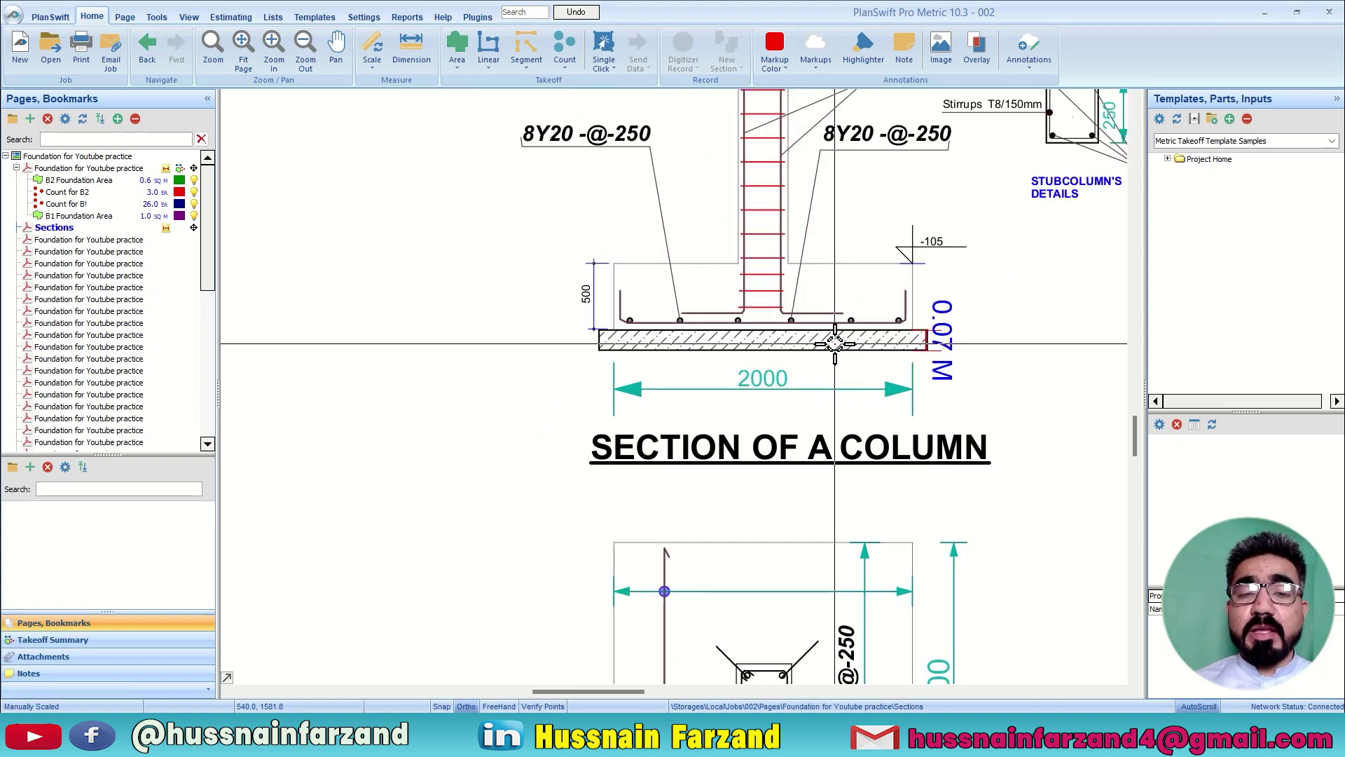
scroll(834, 342, "down", 1)
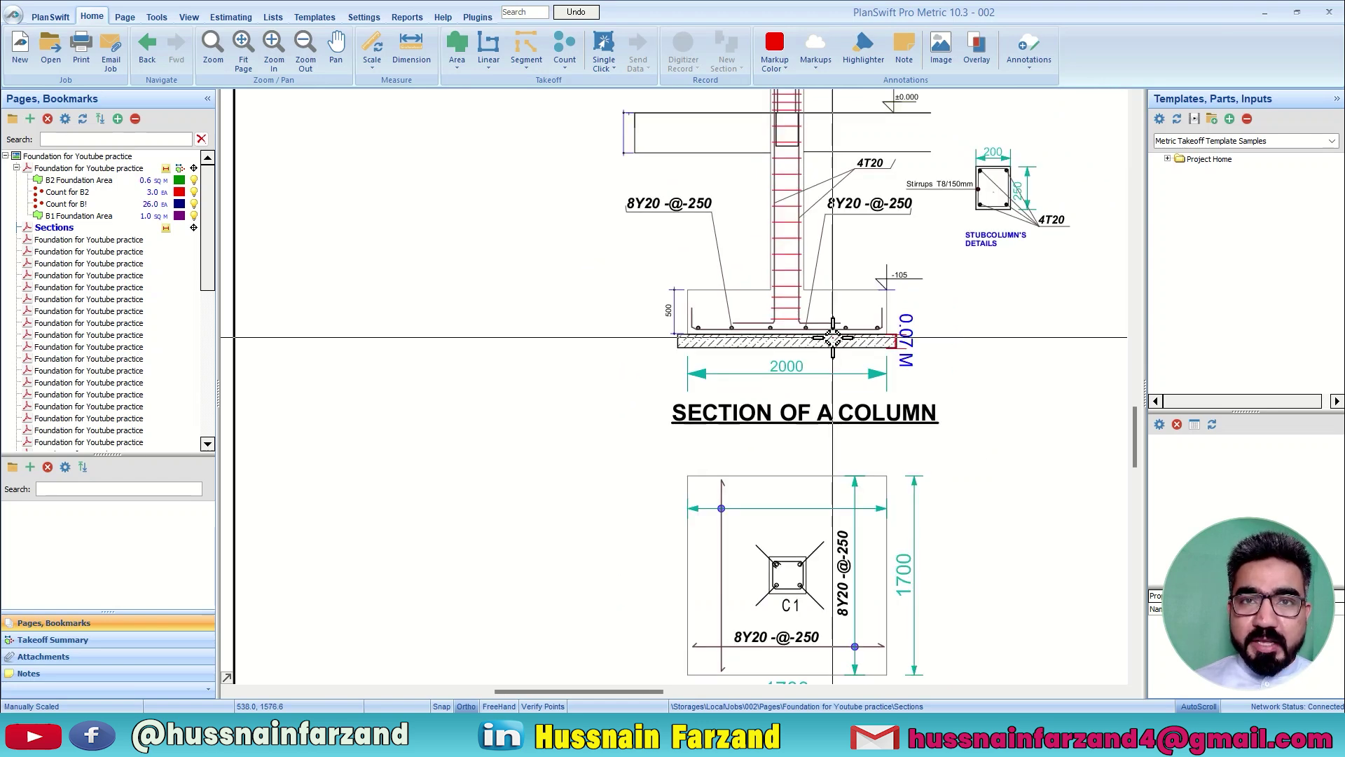
Examine the edge of the hatched base layer against the footing's 2000 width dimension in the column section
scroll(892, 331, "up", 2)
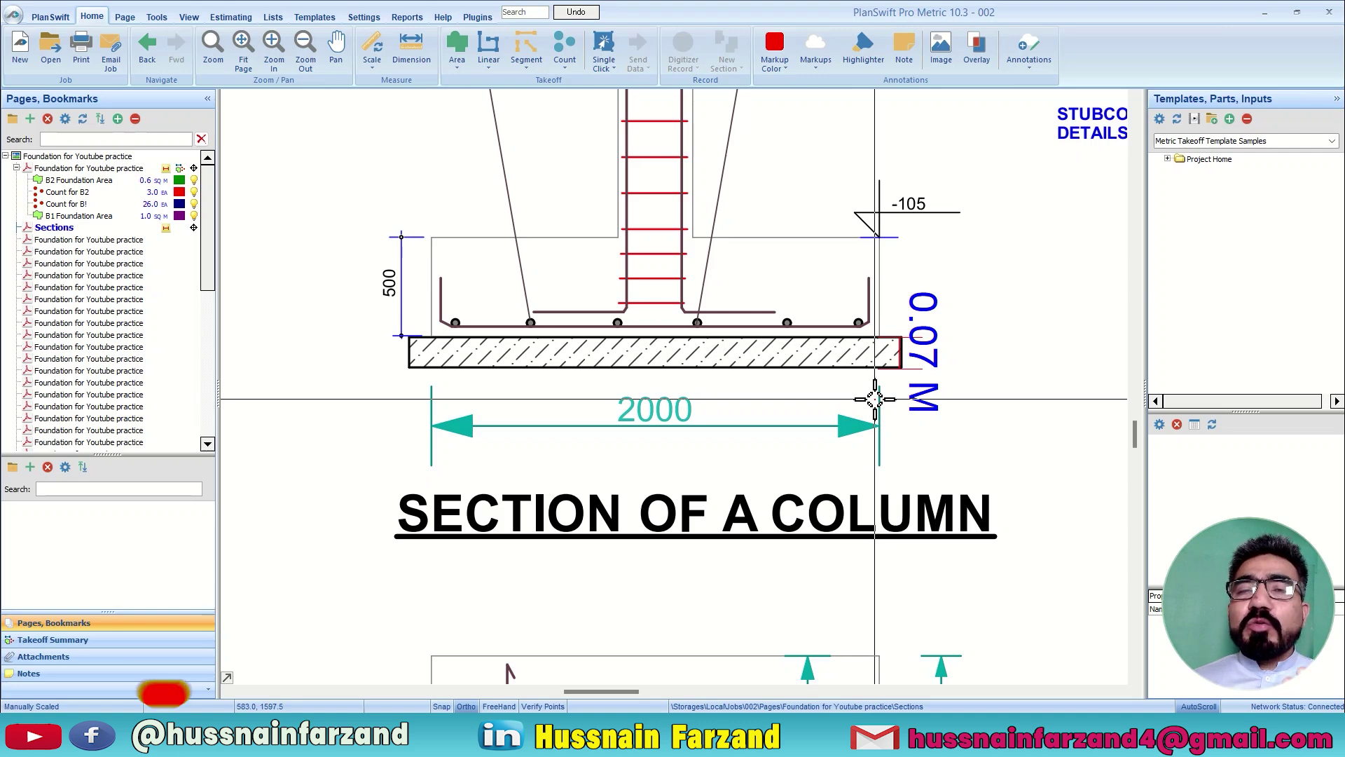
scroll(904, 356, "up", 1)
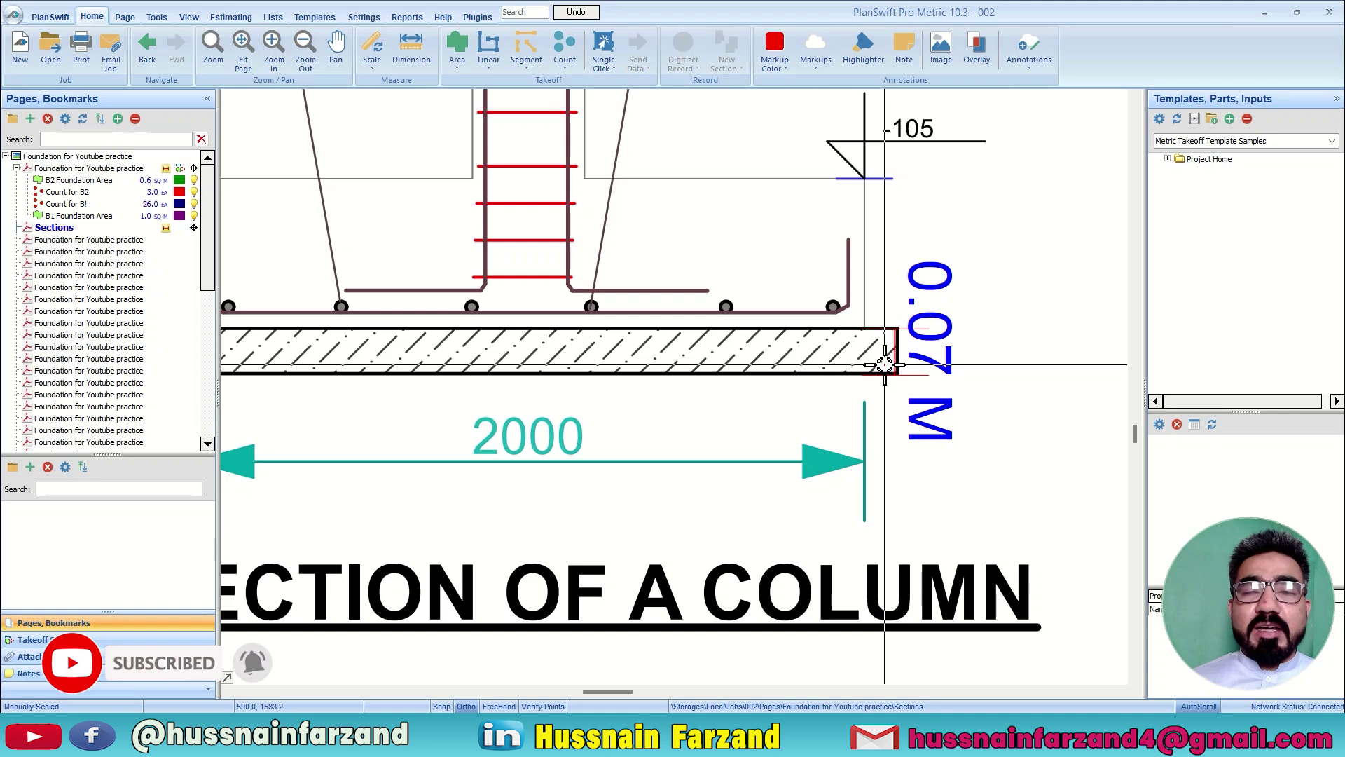
scroll(885, 362, "down", 3)
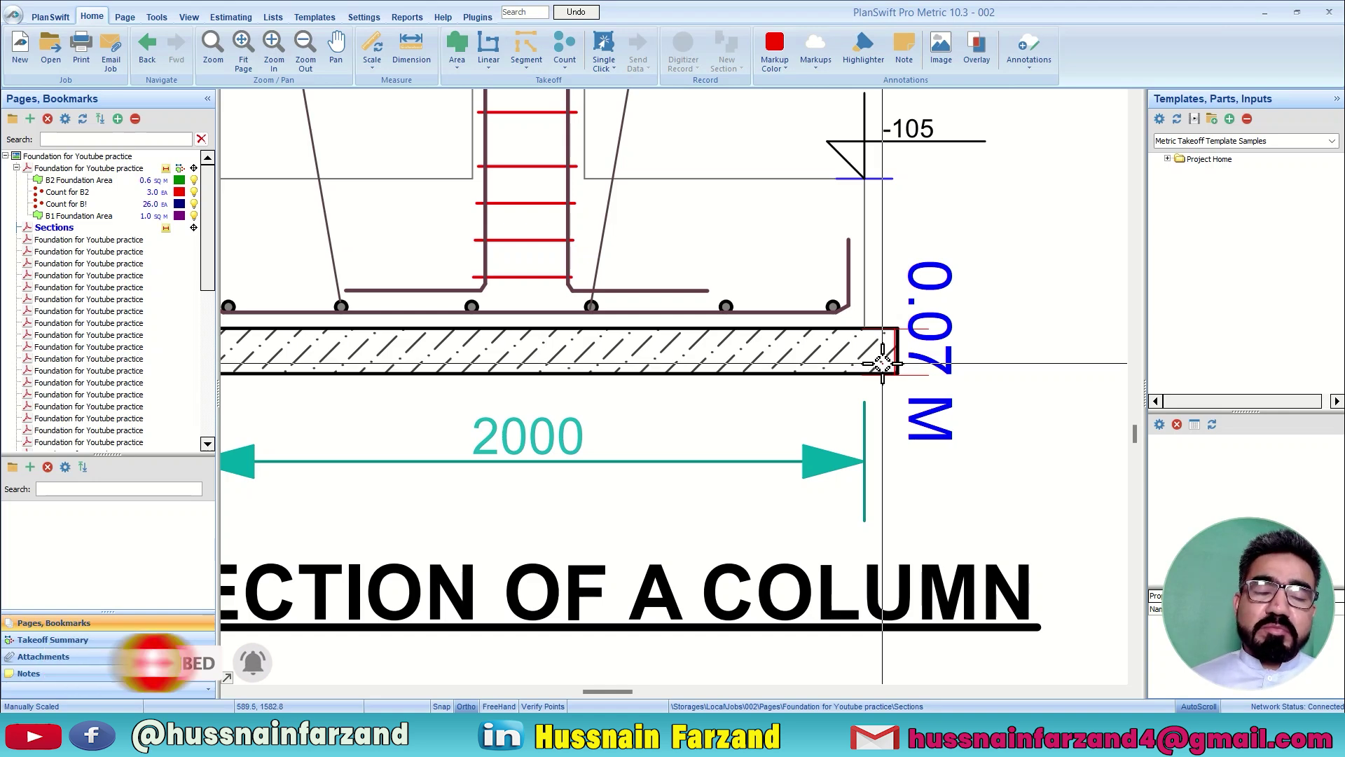
scroll(881, 361, "up", 2)
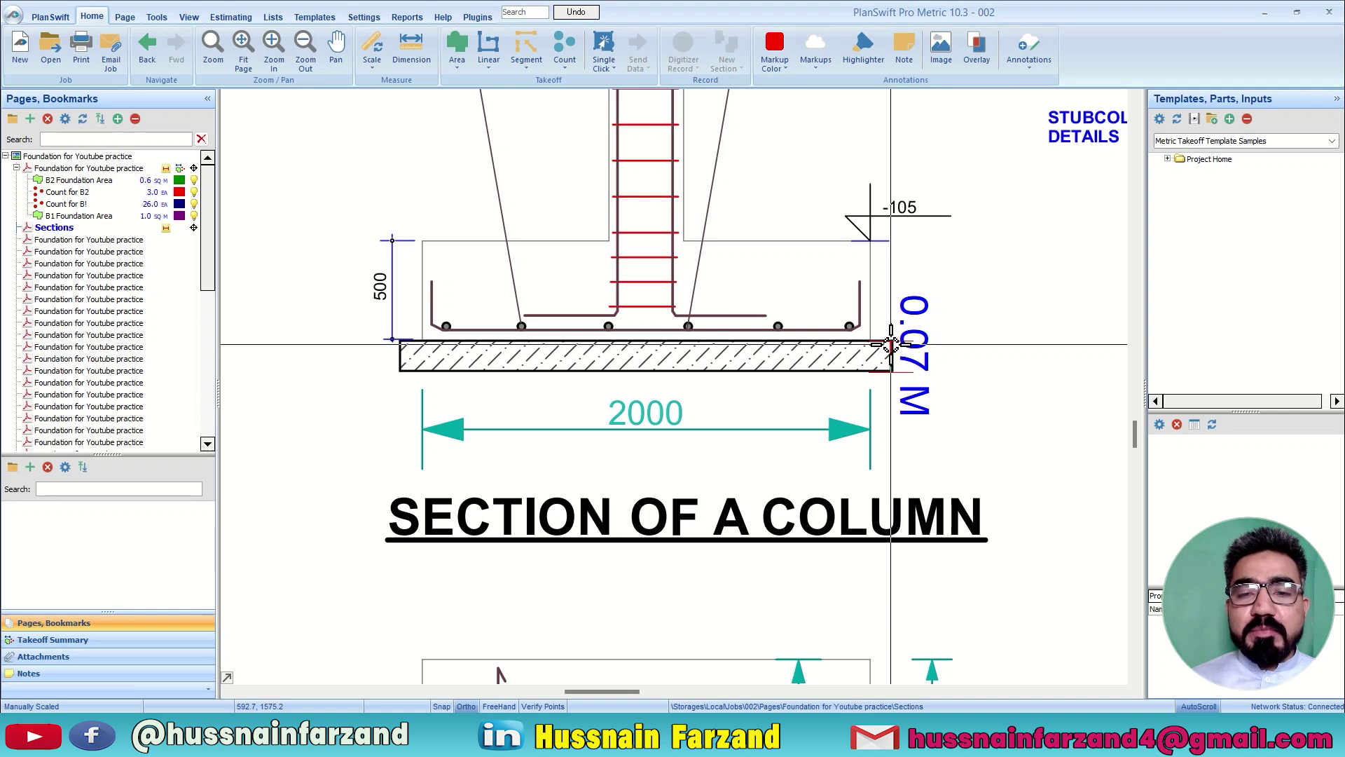
scroll(891, 343, "down", 2)
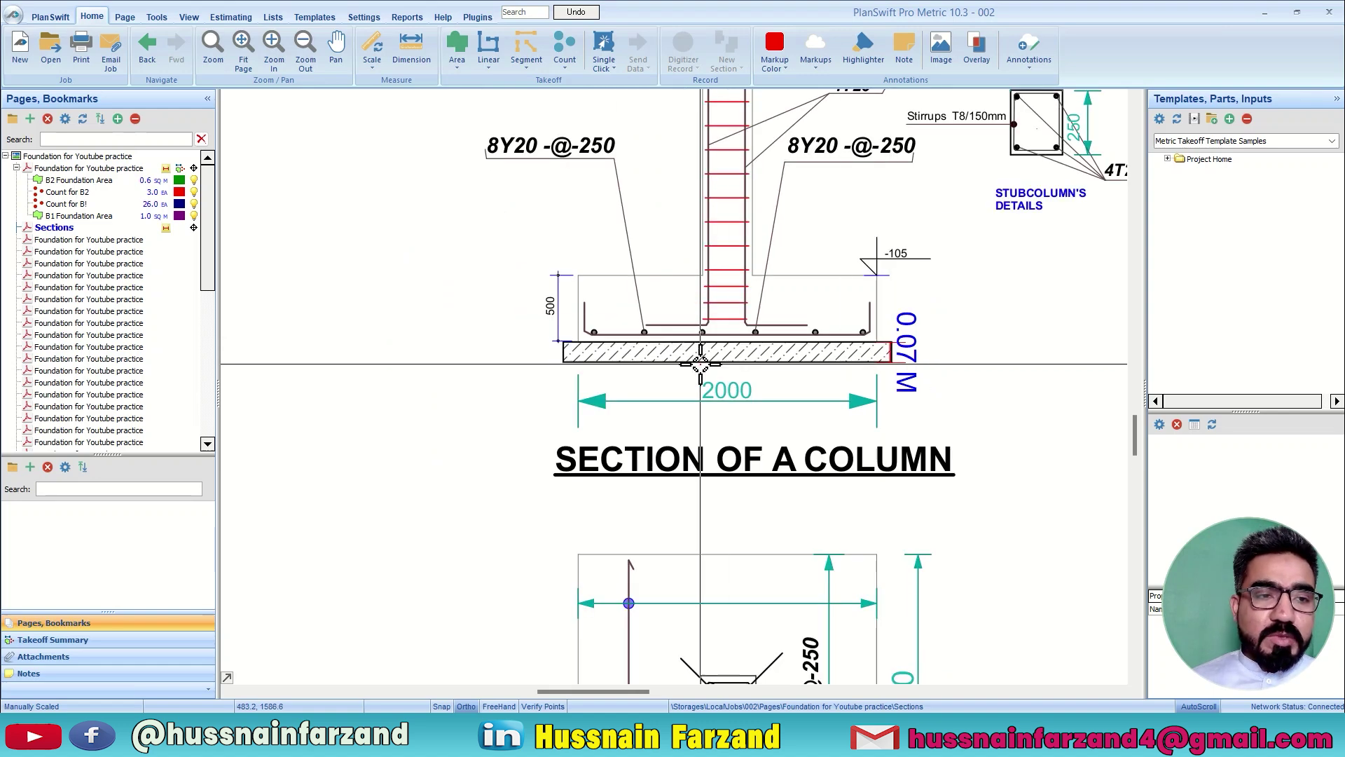
Open the foundation structural plan page and examine the marked B1 and B2 footings between grid lines 6 and 12
left_click(87, 168)
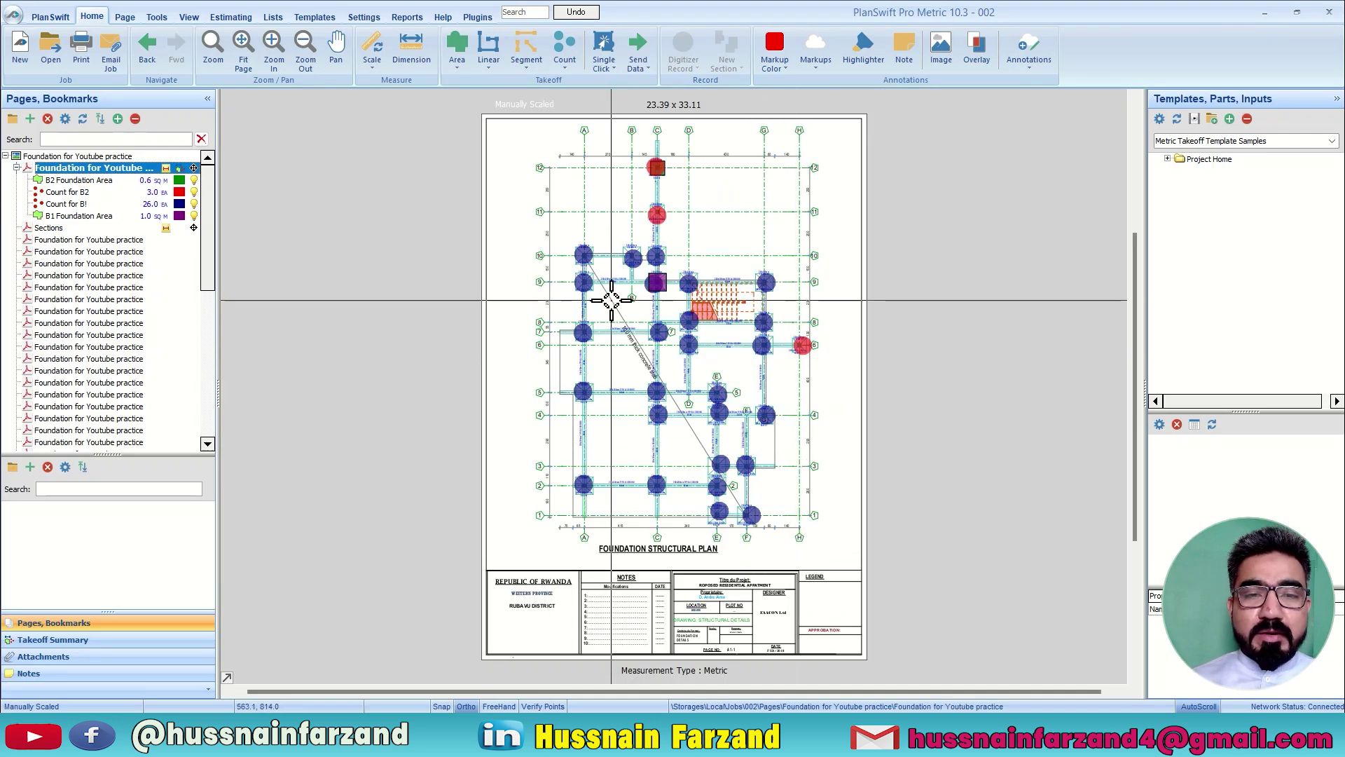
scroll(626, 148, "up", 2)
scroll(625, 147, "up", 1)
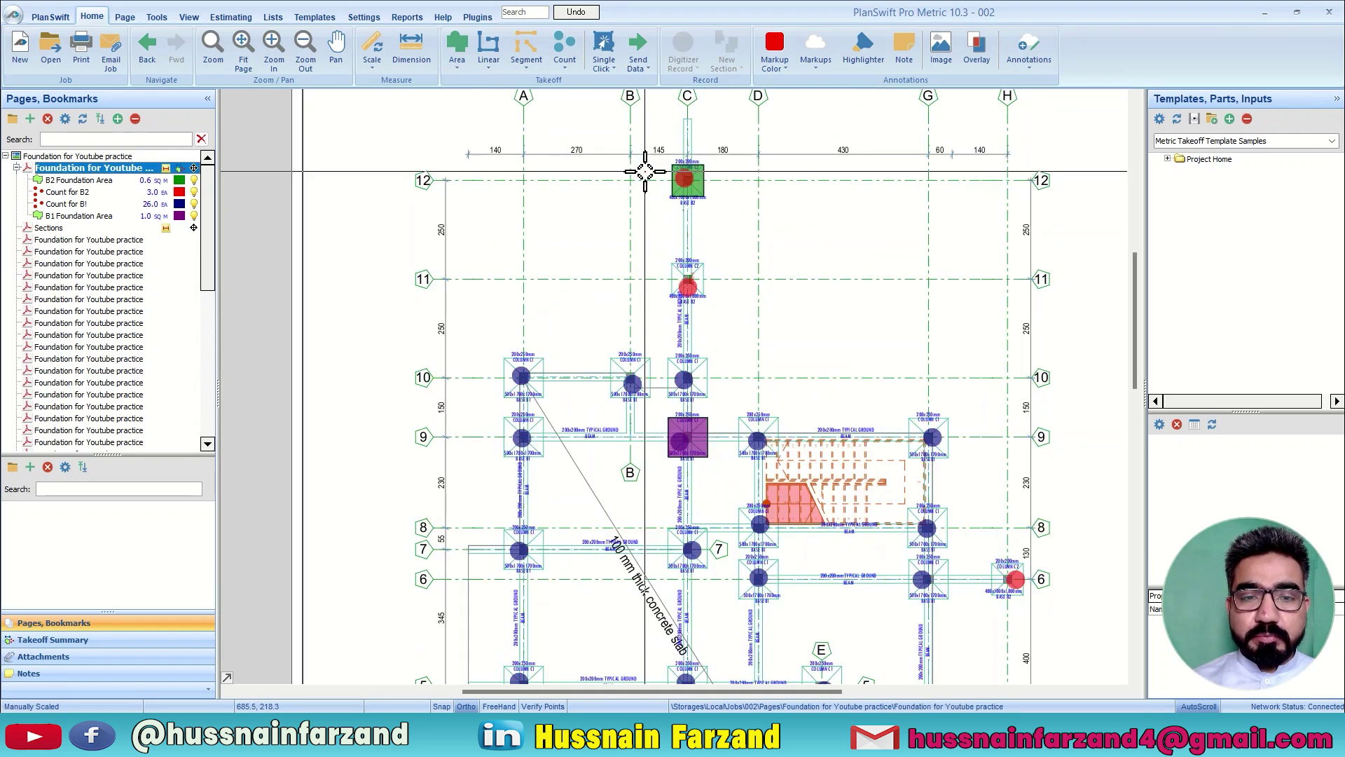
scroll(645, 171, "up", 1)
scroll(645, 171, "down", 1)
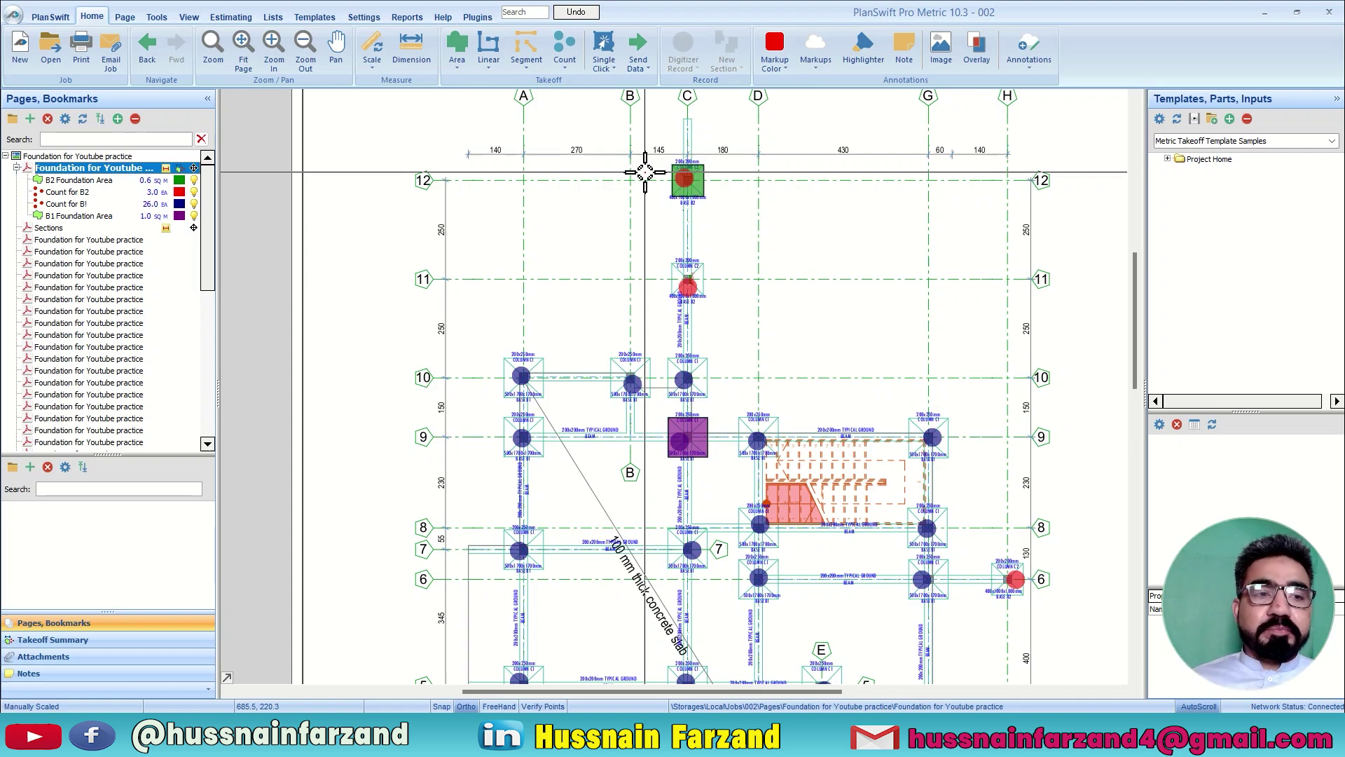
Switch to the takeoff summary and review the Excavation Work folder with its column excavation takeoffs
left_click(51, 229)
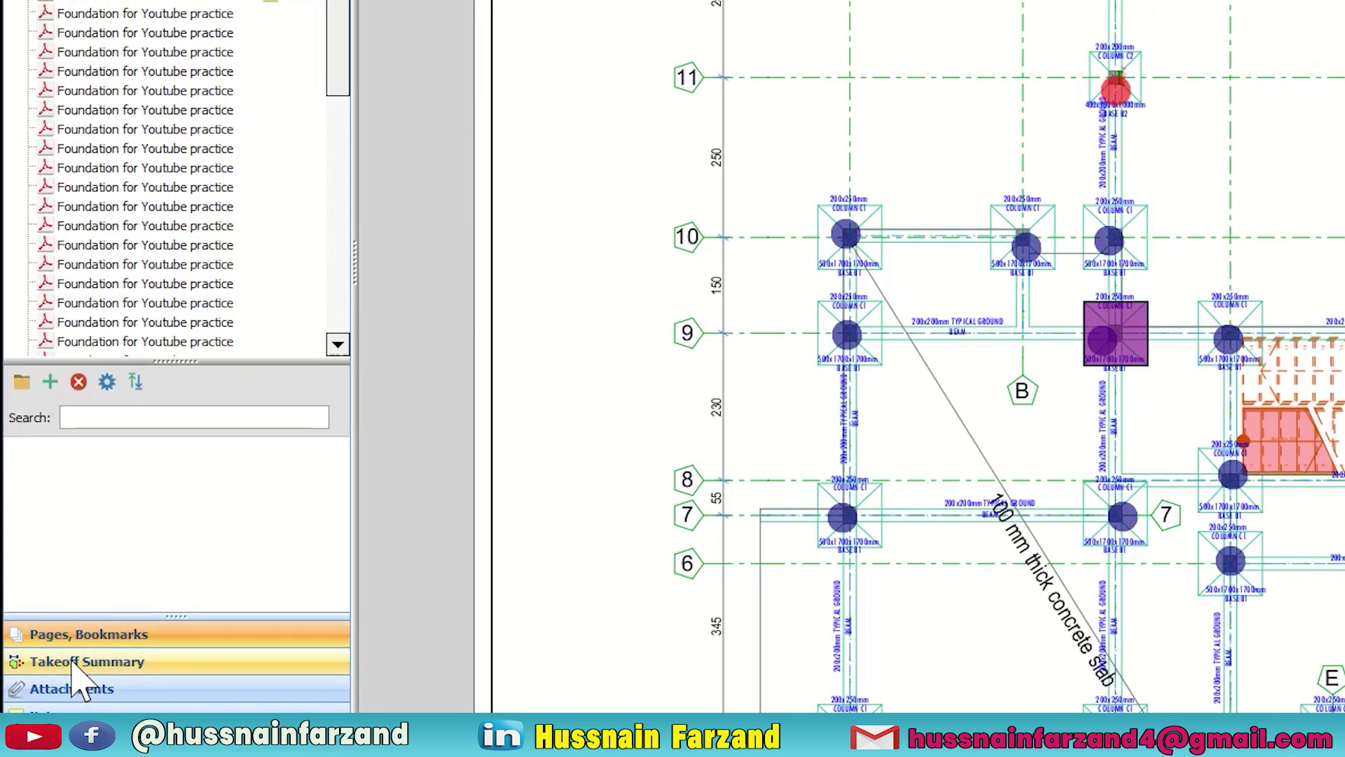
left_click(72, 663)
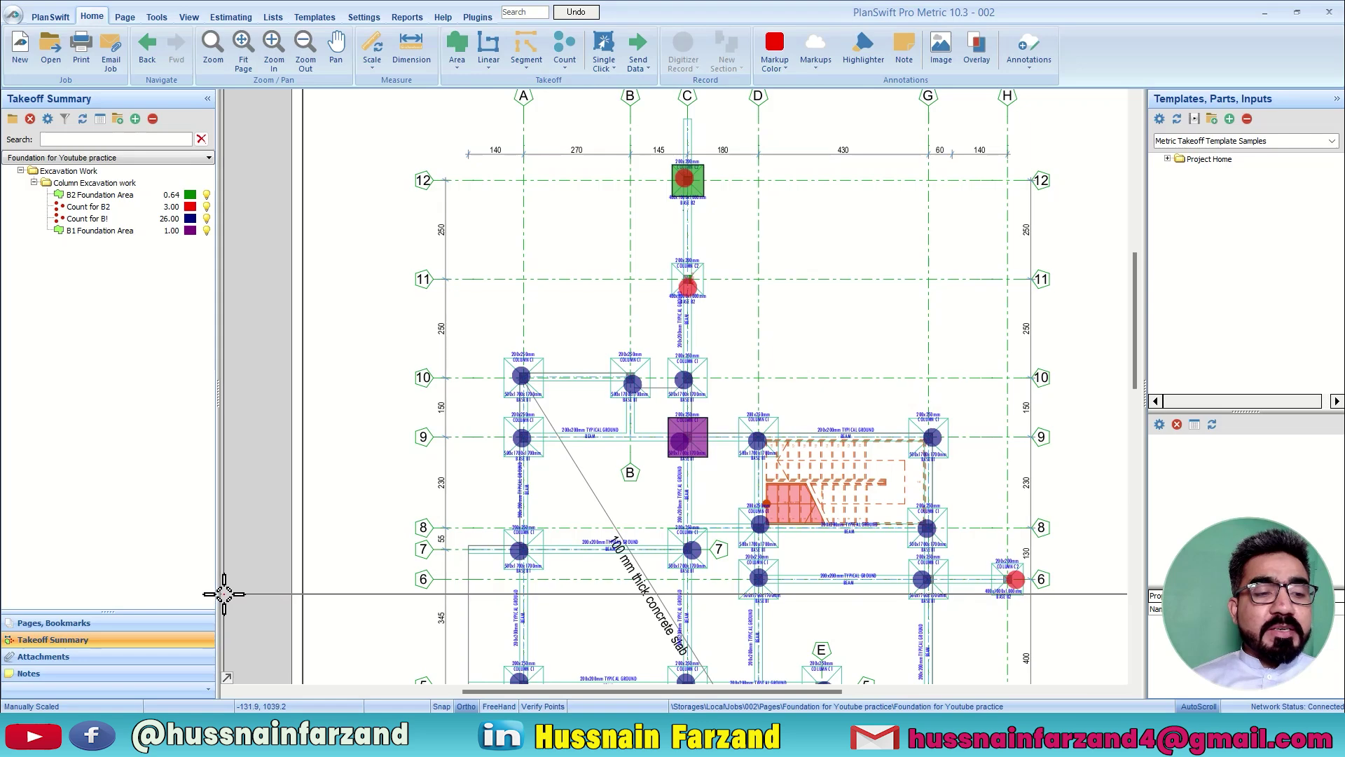
left_click(42, 171)
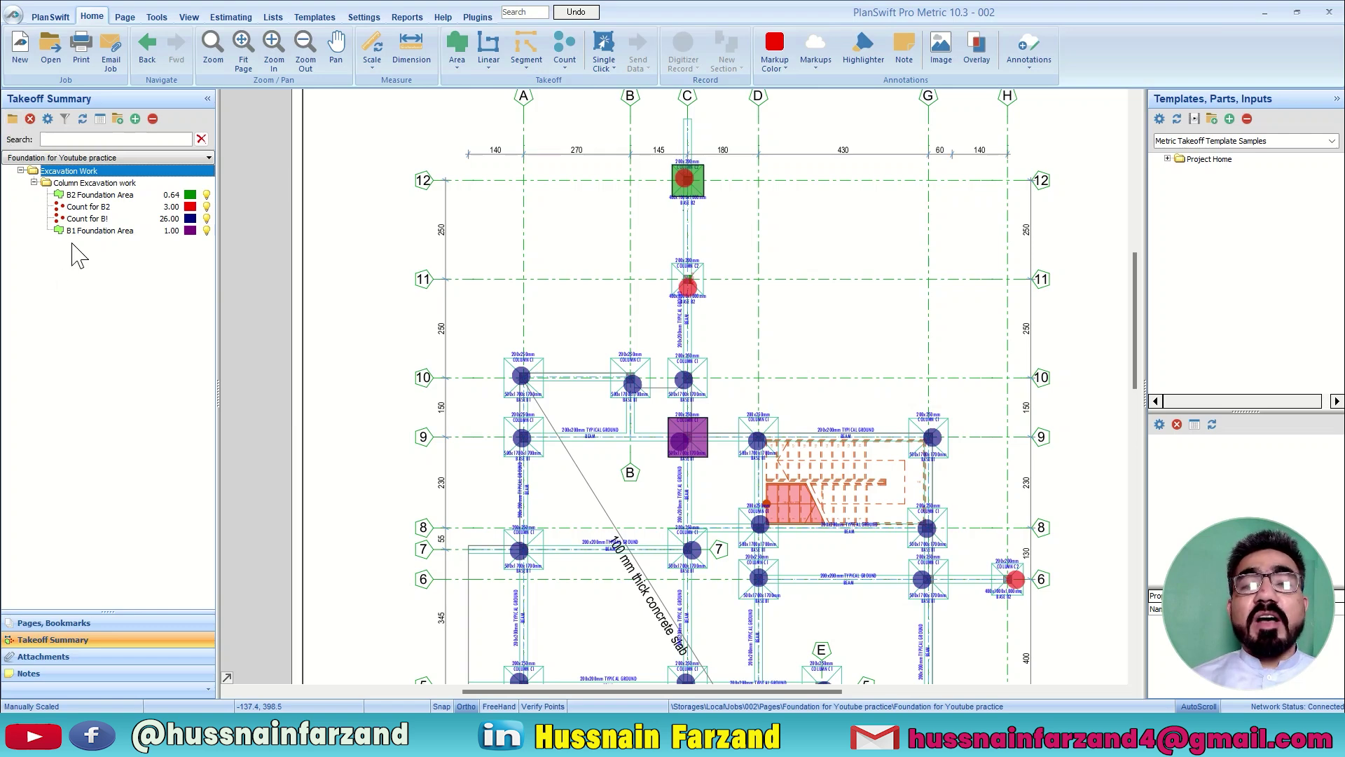
left_click(261, 250)
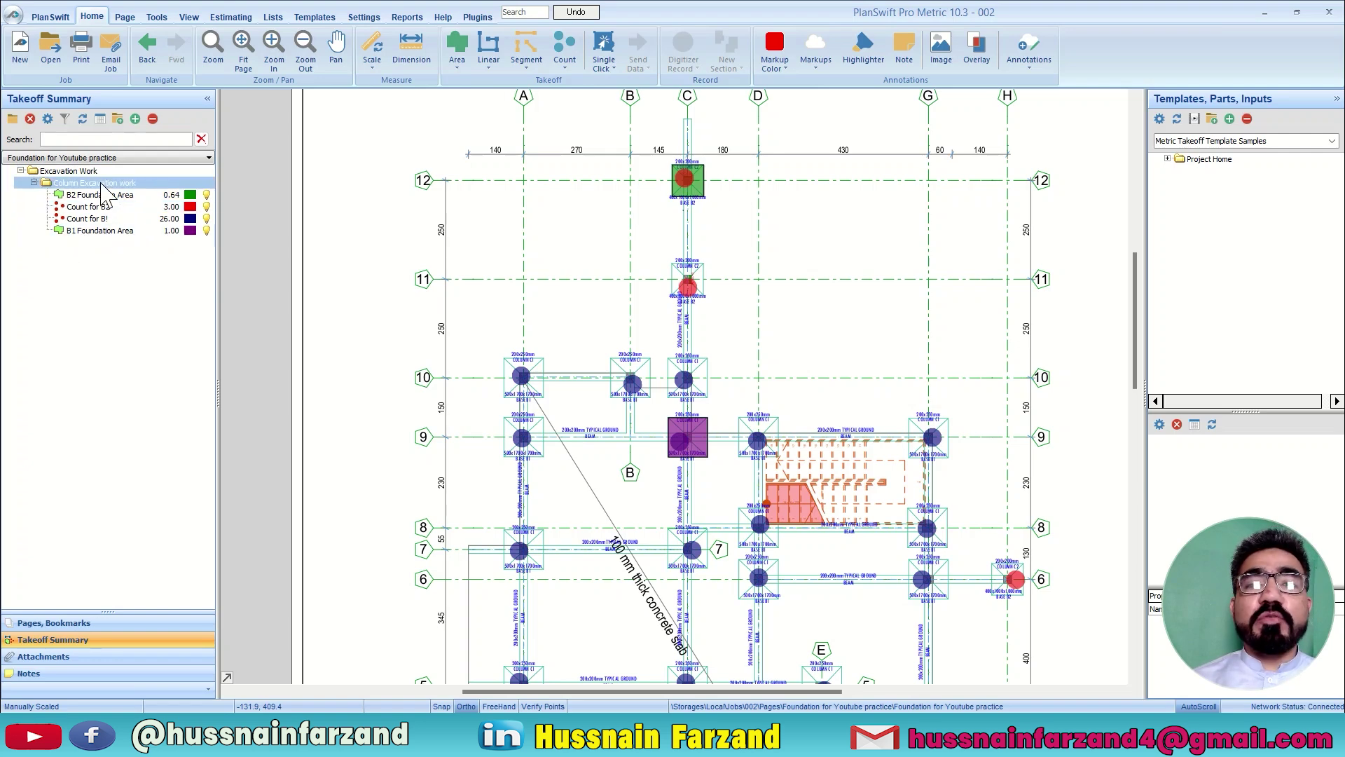
Create a takeoff folder named PC inside the Excavation Work folder
left_click(12, 119)
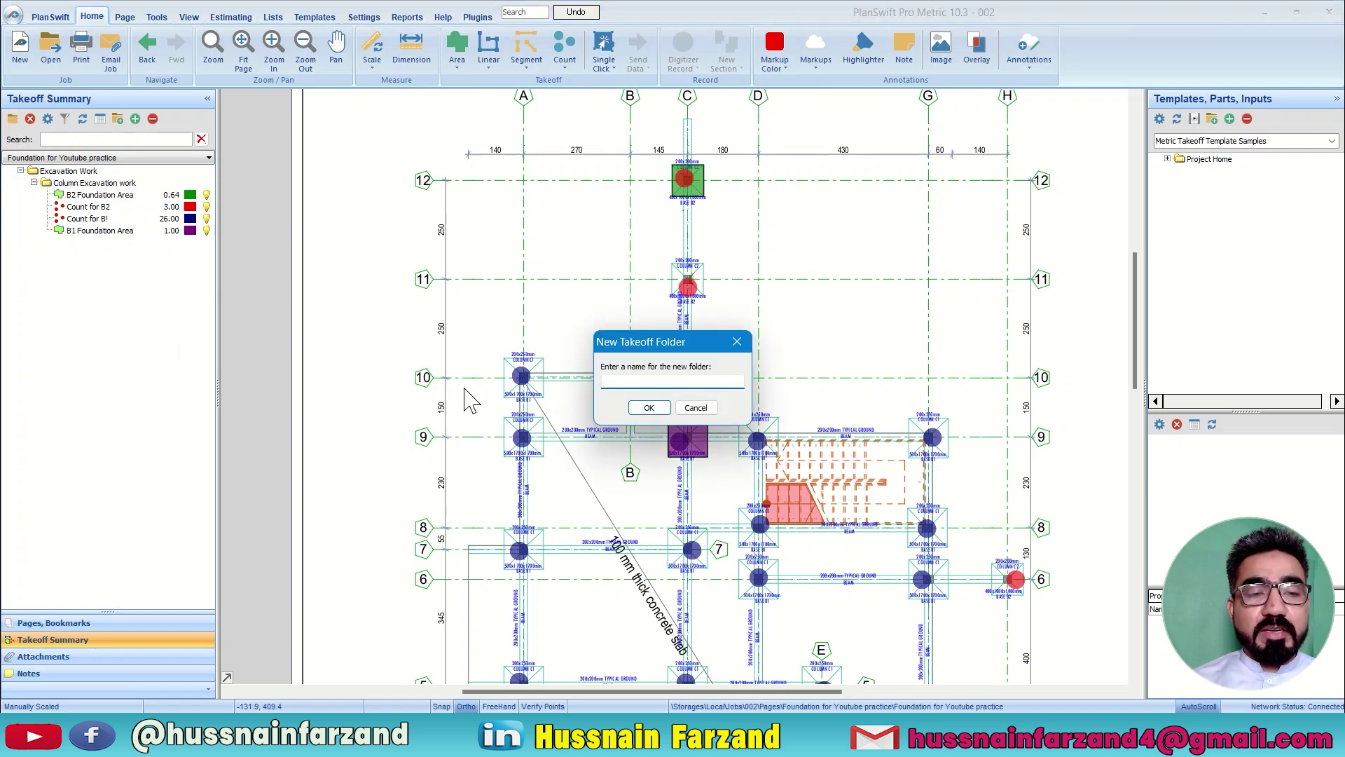
type("PC")
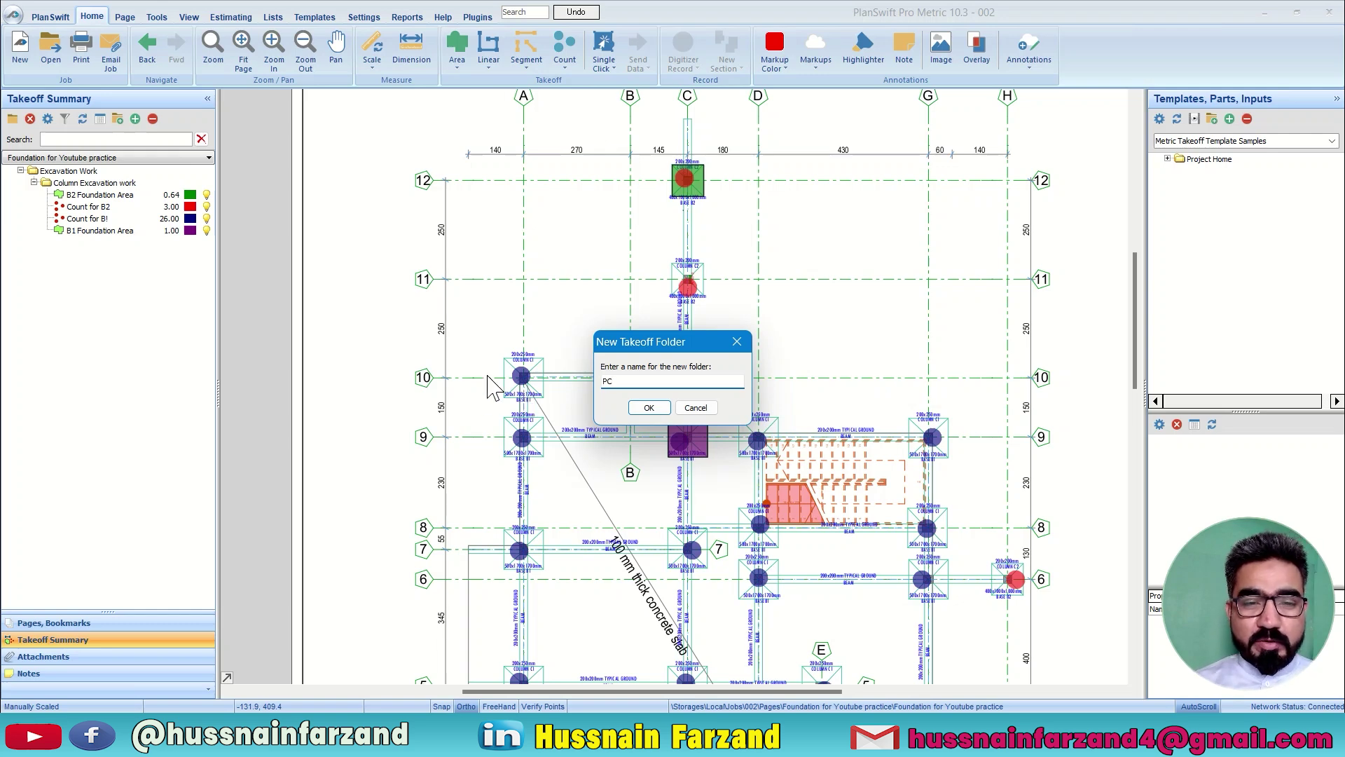
left_click(649, 407)
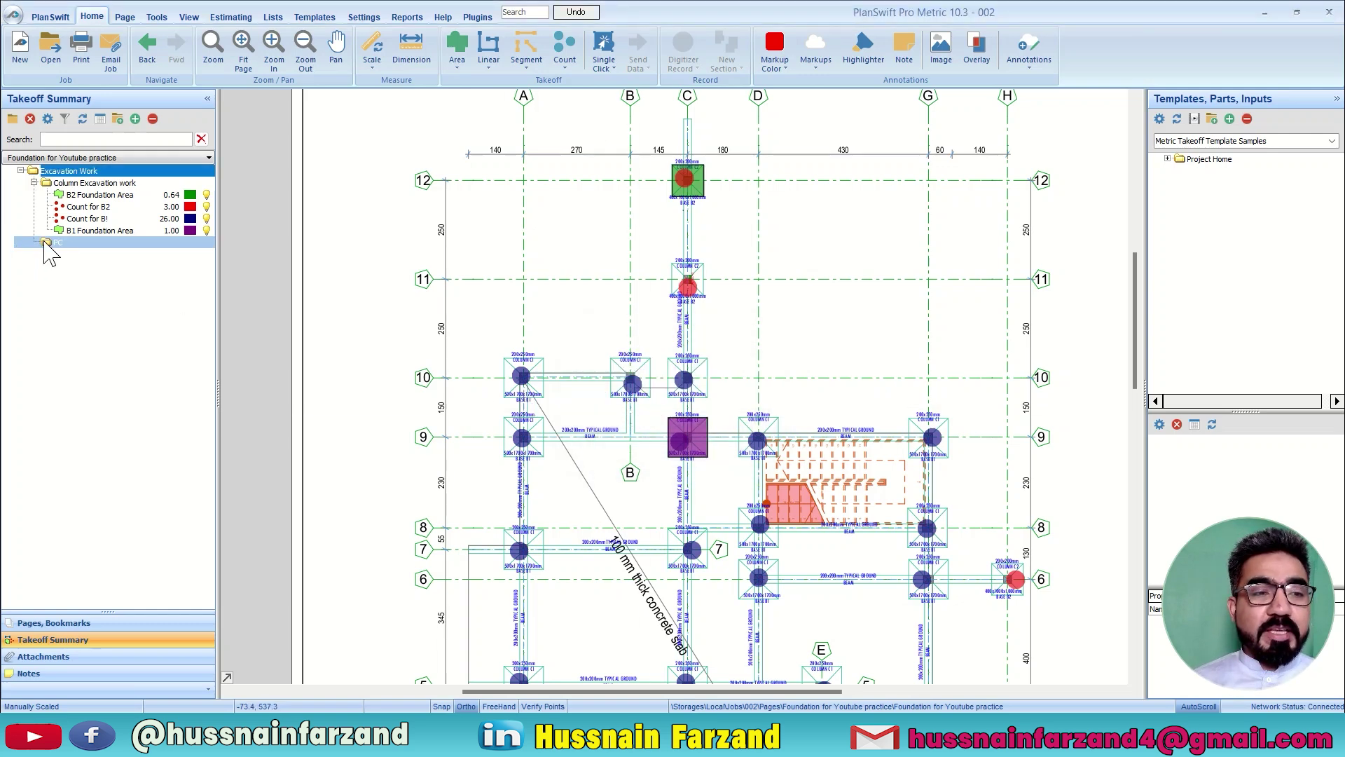
Delete the PC folder from the Excavation Work folder
left_click(44, 242)
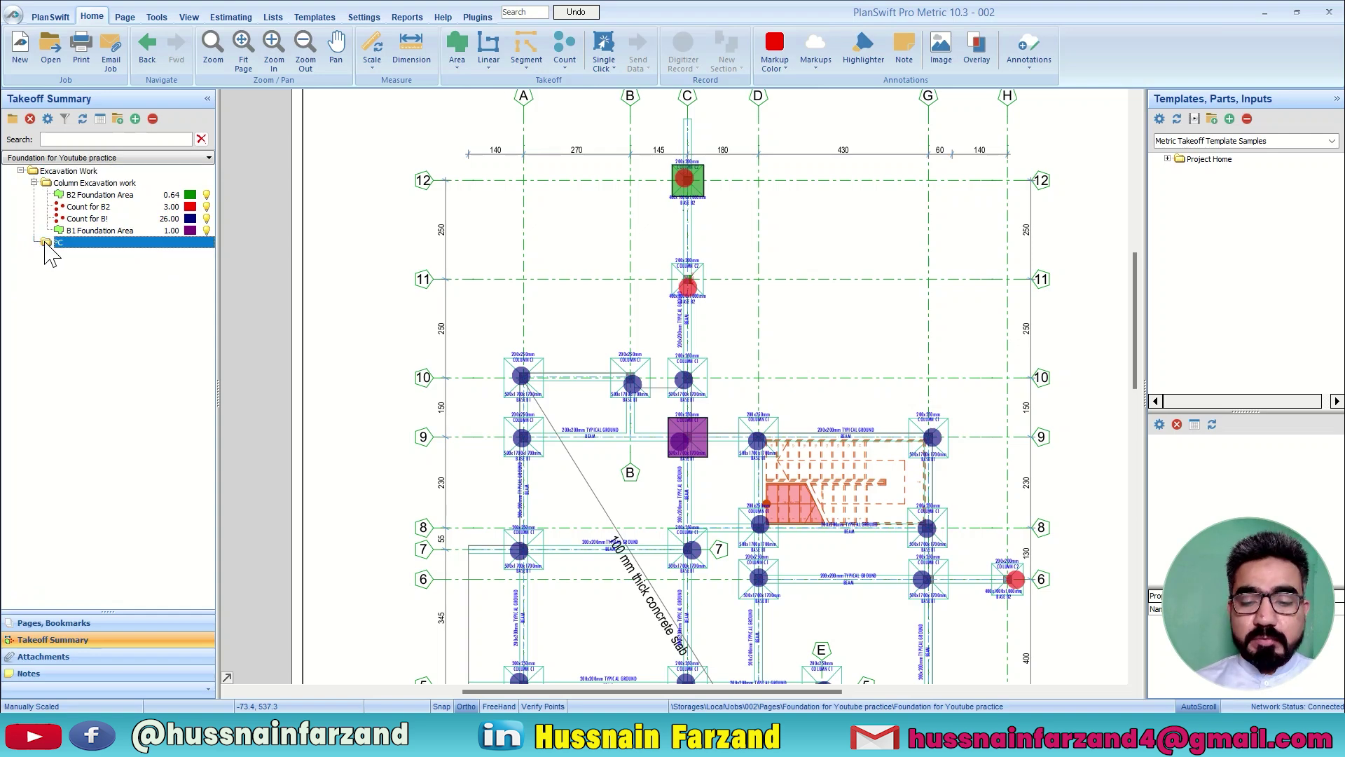
key("Delete")
key("Left")
key("Return")
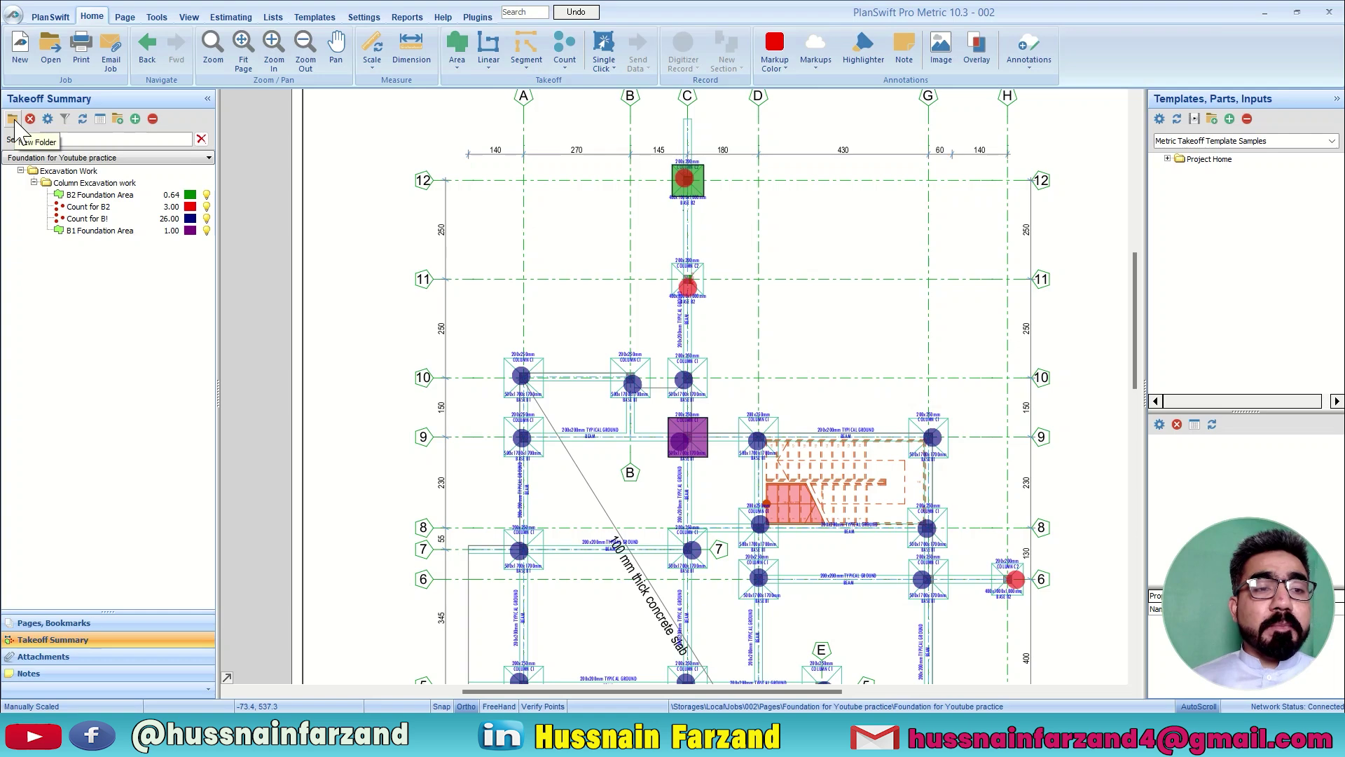
Create a takeoff subfolder named "PC For Coulumn" inside the Column Excavation work folder
left_click(61, 184)
key("Up")
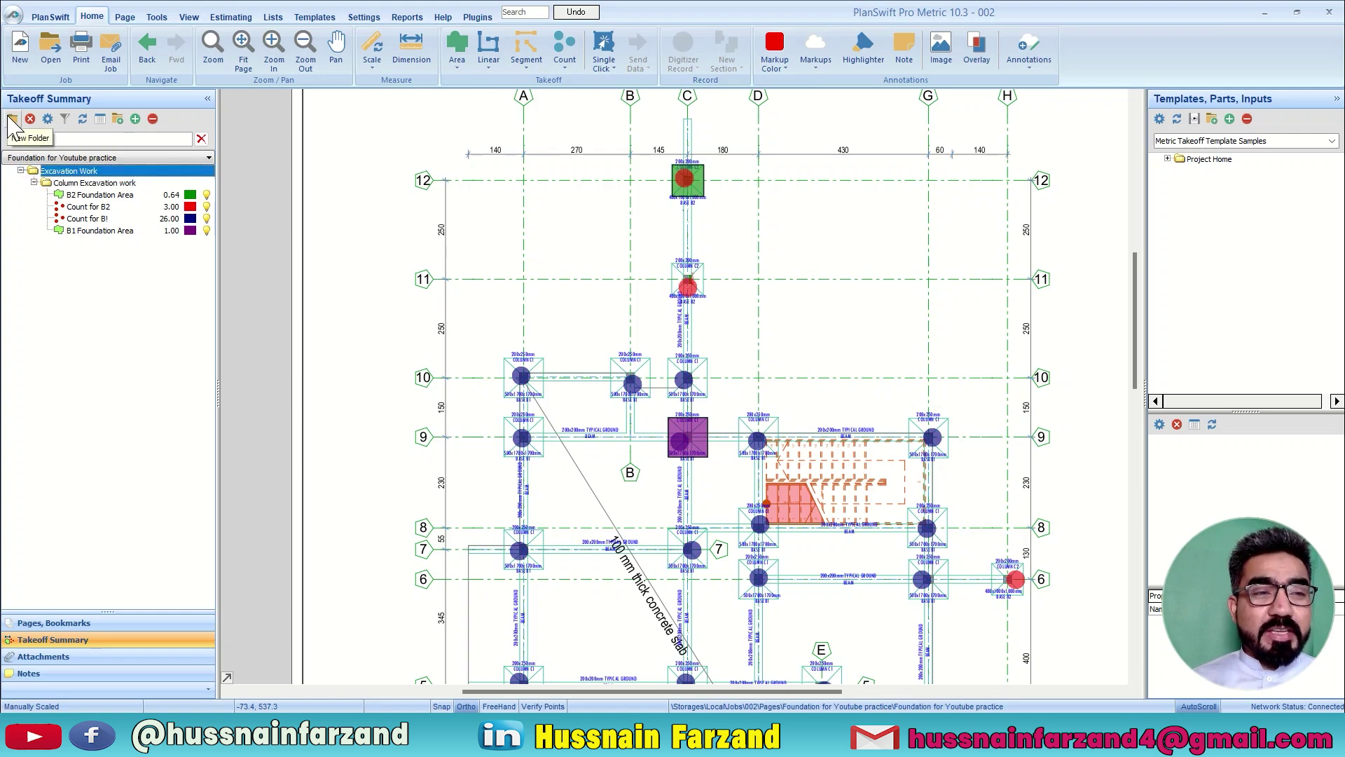
left_click(73, 184)
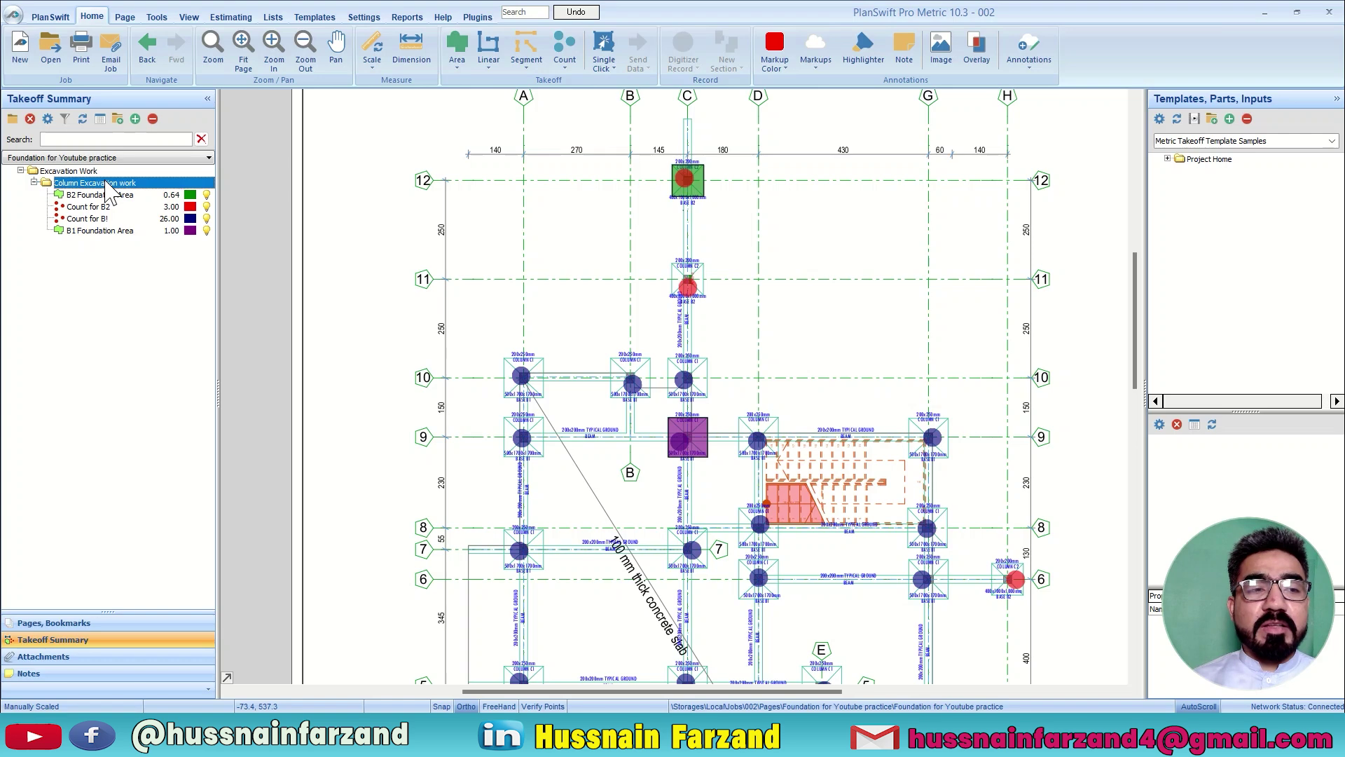
left_click(13, 119)
type("PC F")
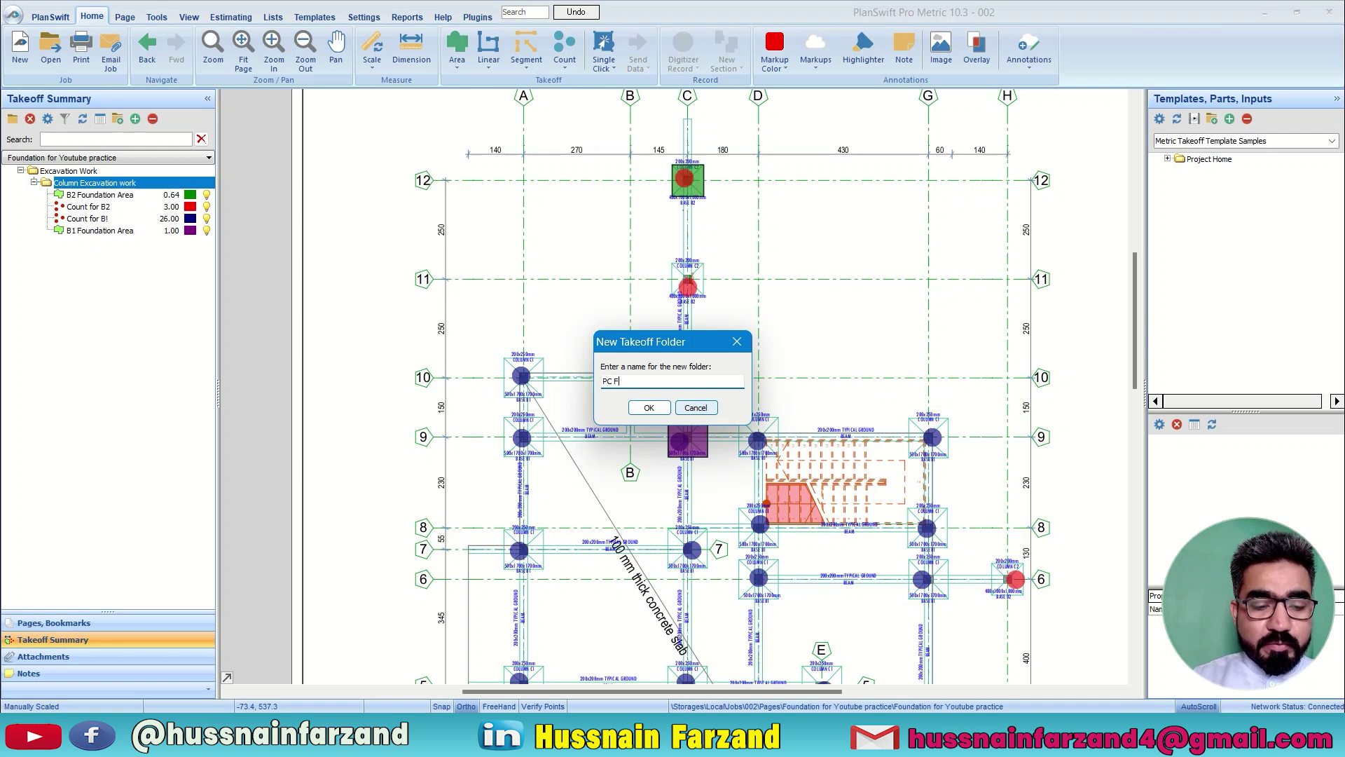
type("or C")
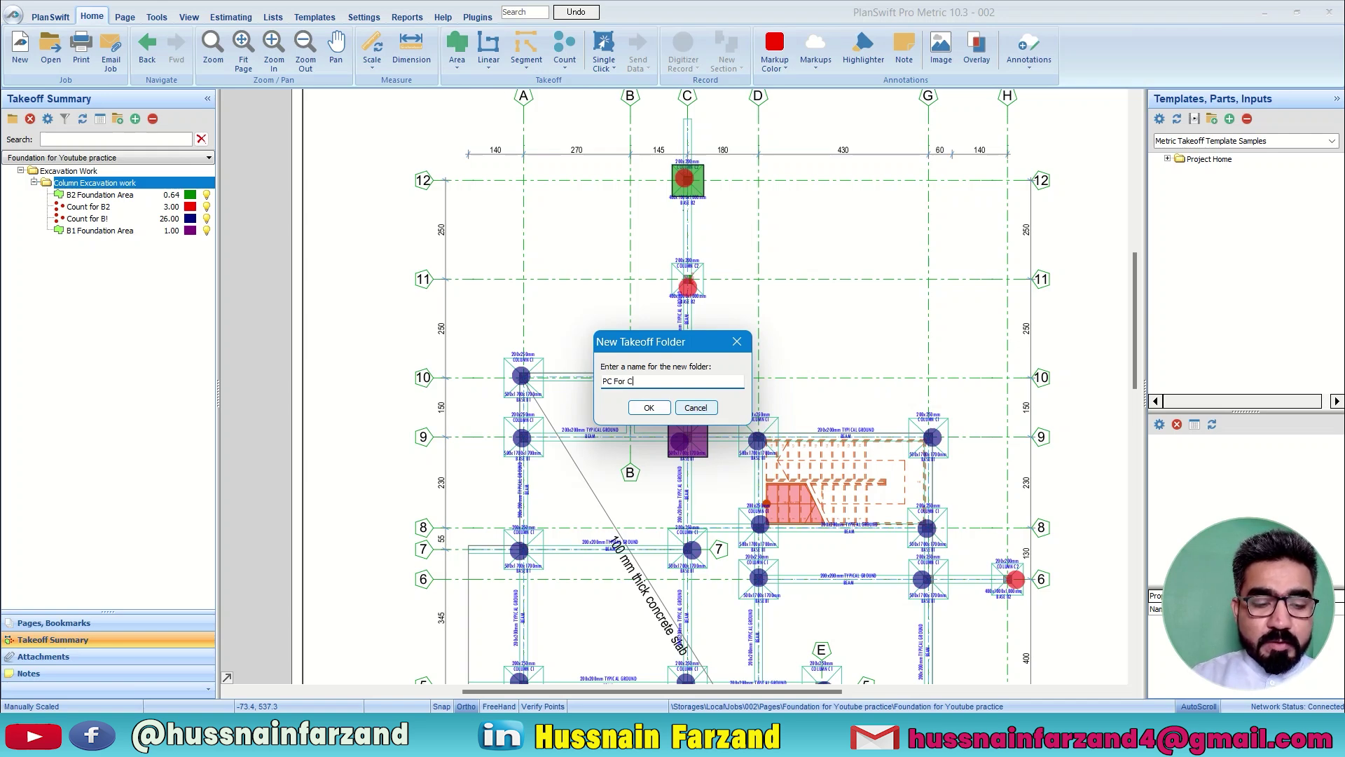
type("oulumn")
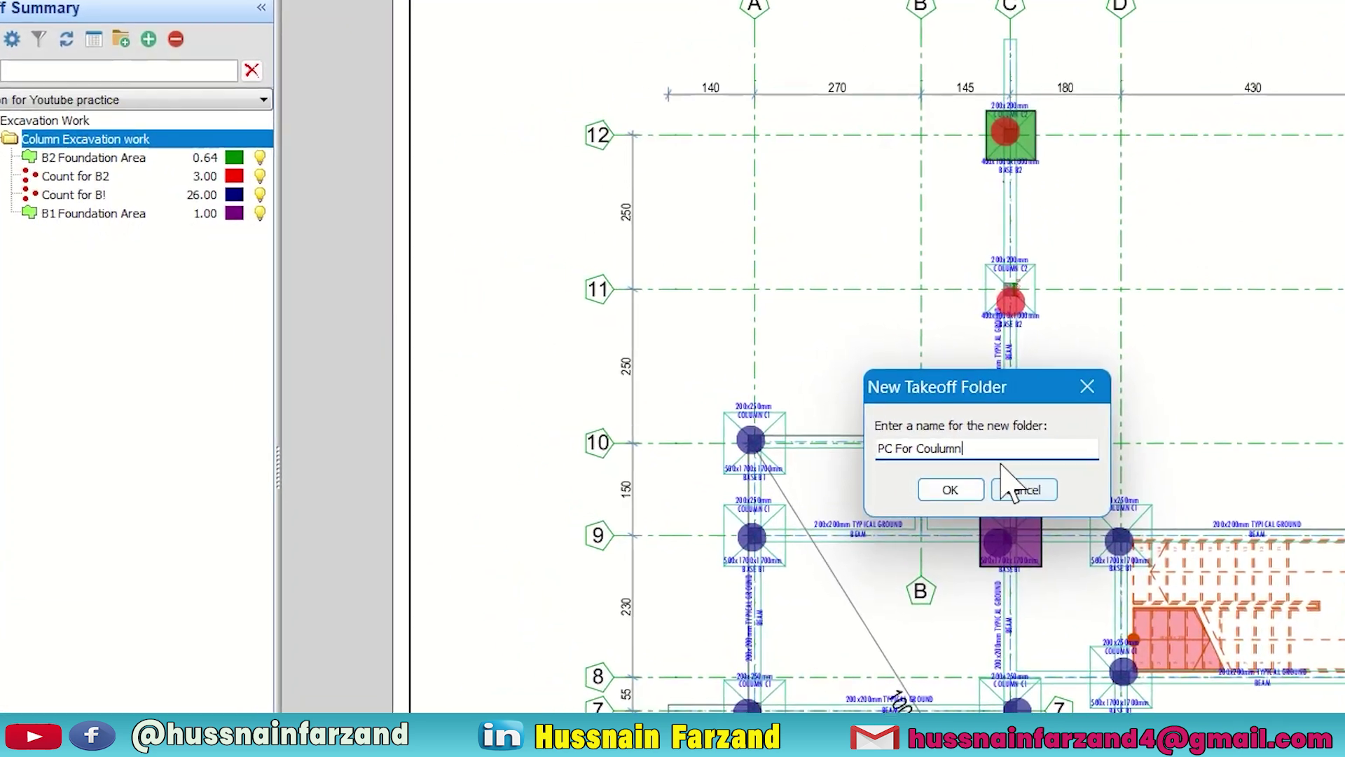
left_click(976, 509)
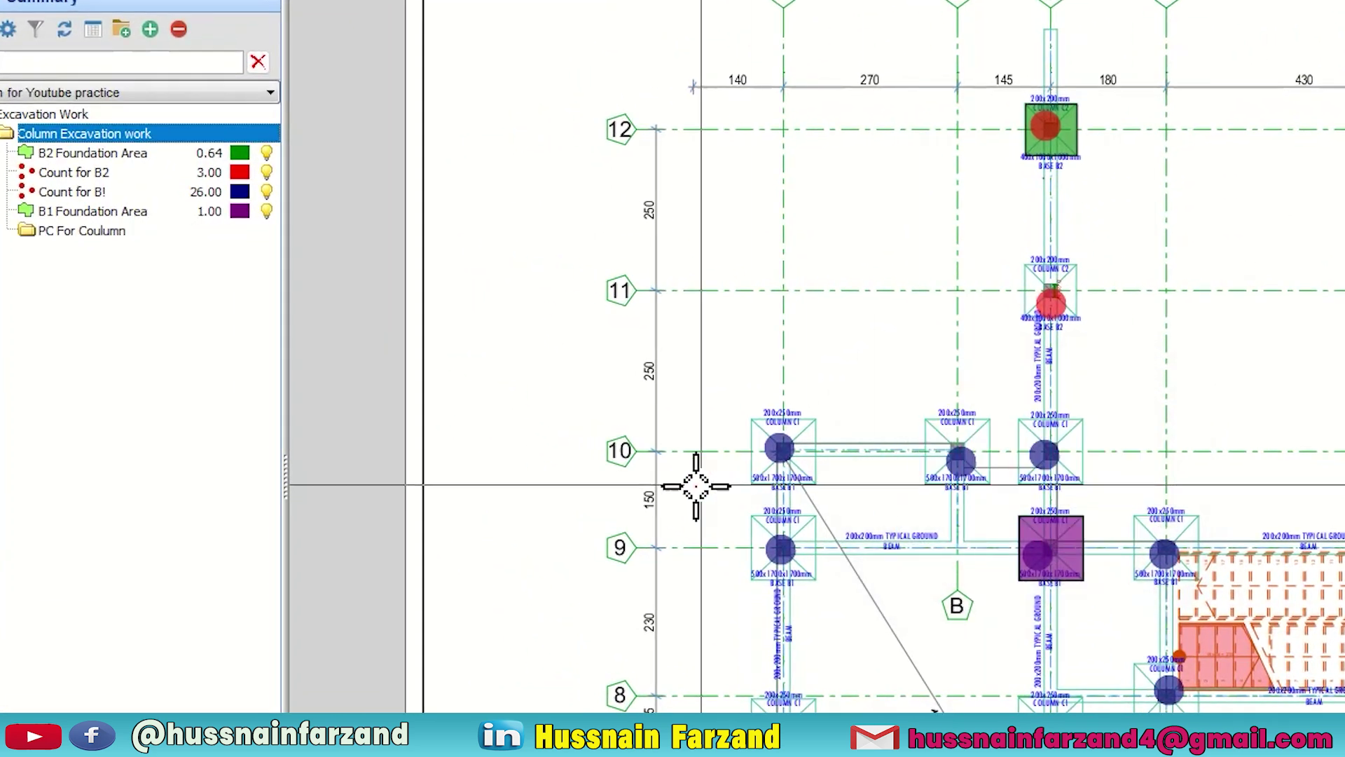
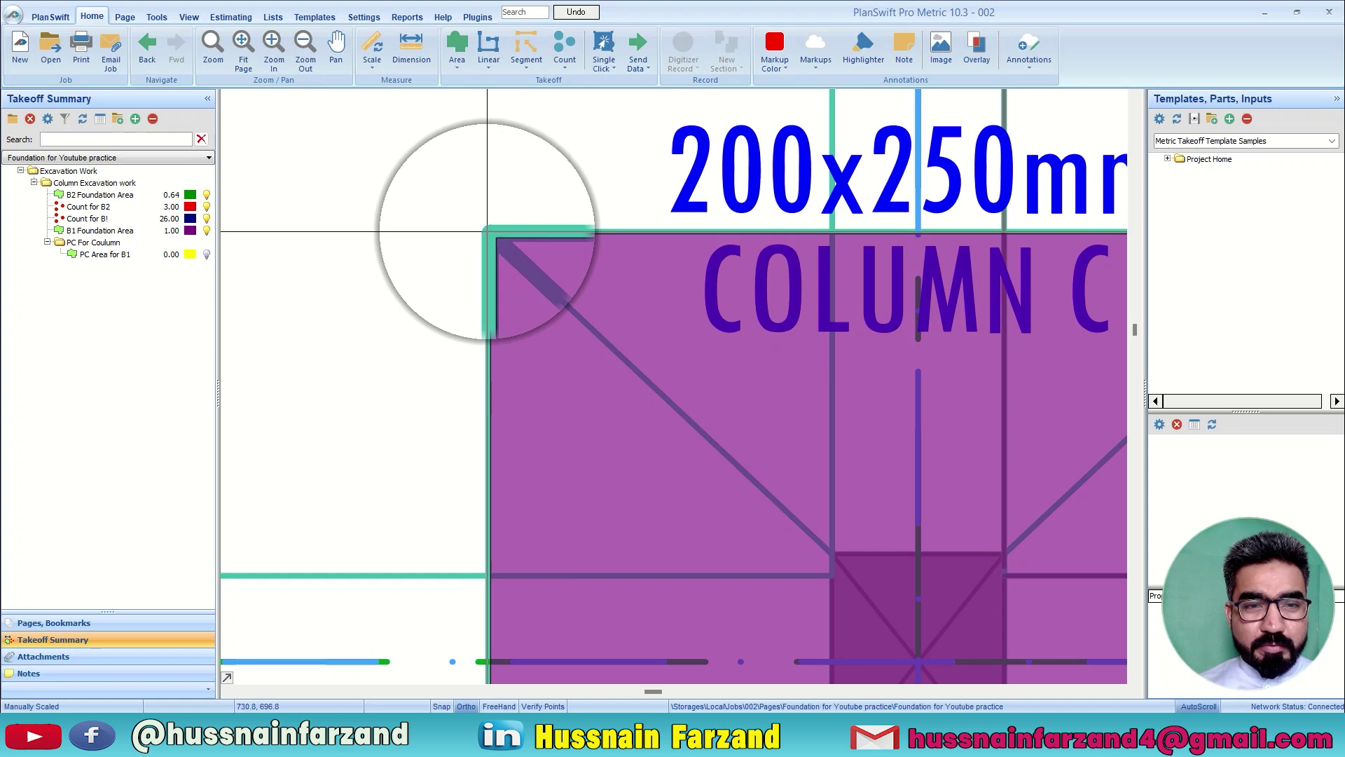
Trace the PC Area for B1 takeoff as a box of about 1.00 sq m over the already shaded Base B1 footing
key("Escape")
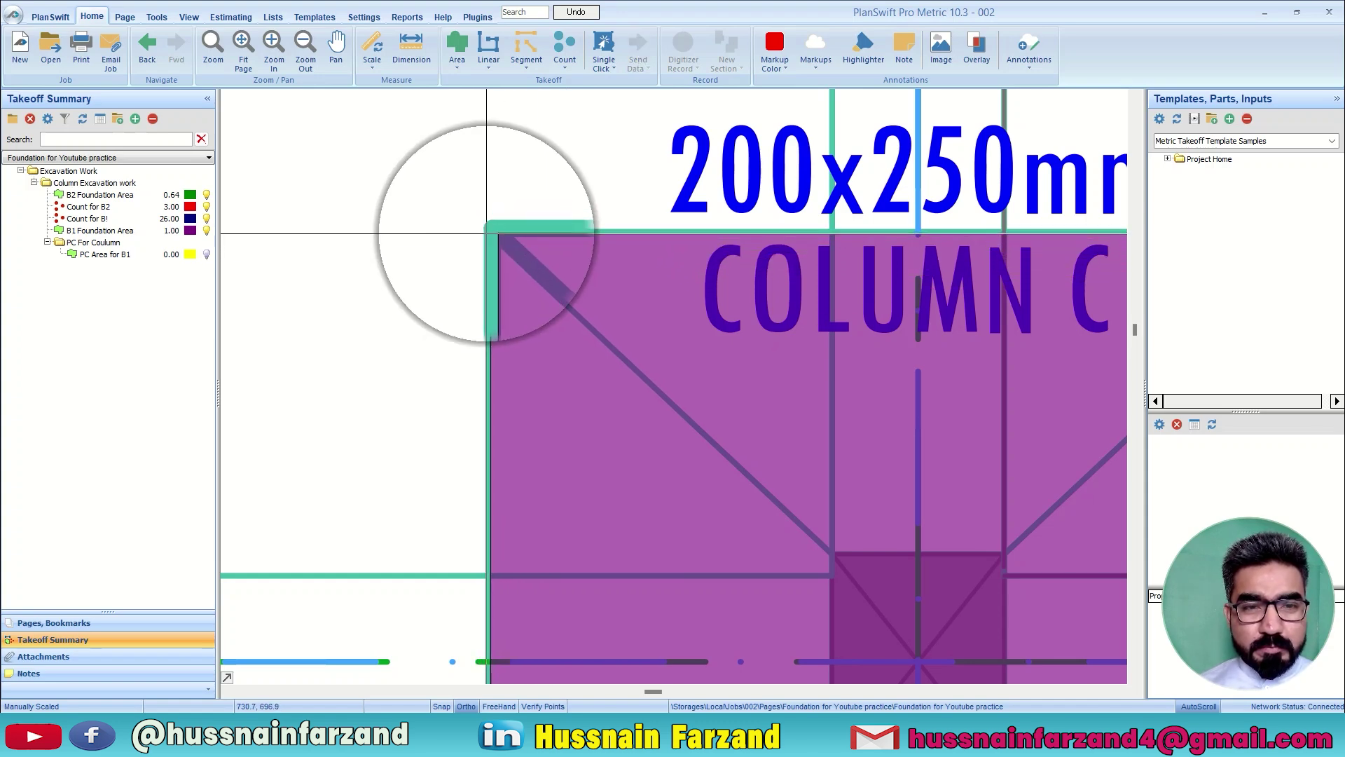
left_click(489, 233)
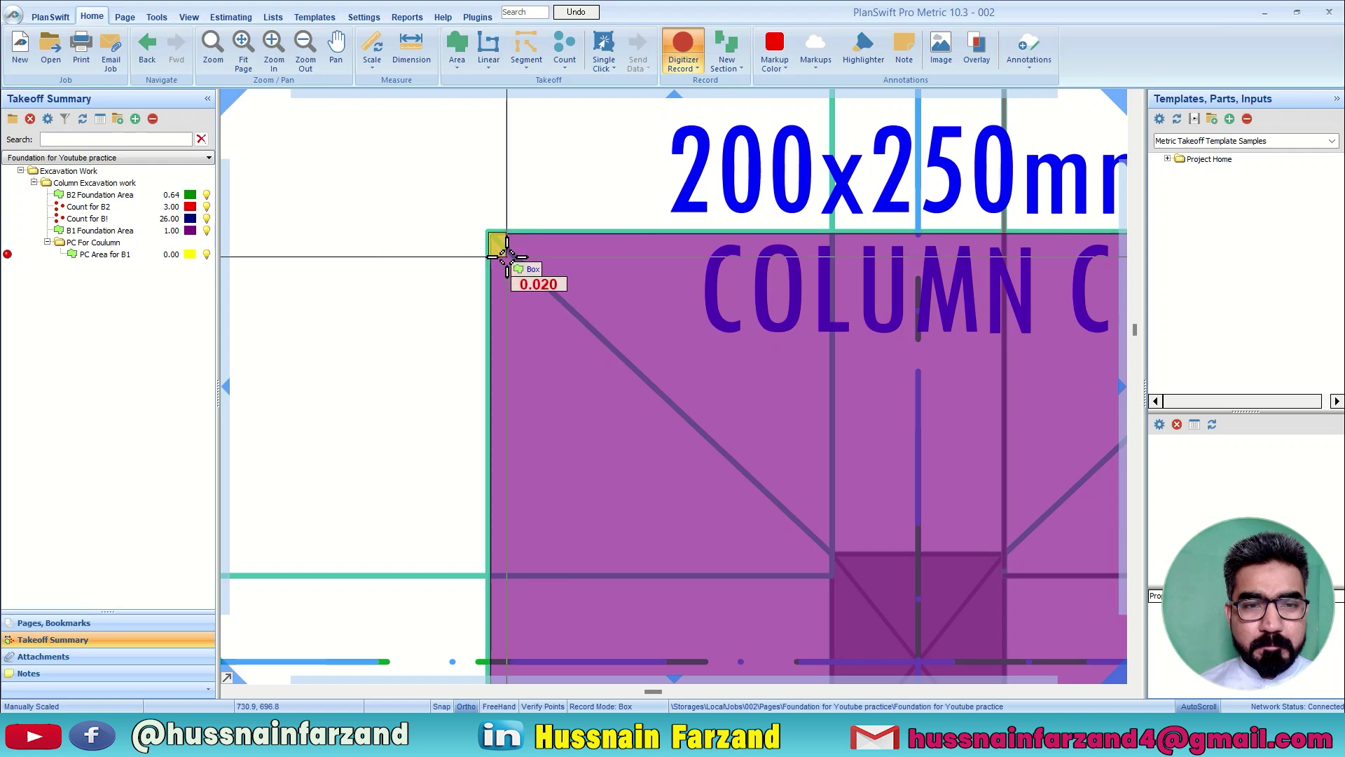
scroll(531, 291, "down", 3)
left_click(662, 485)
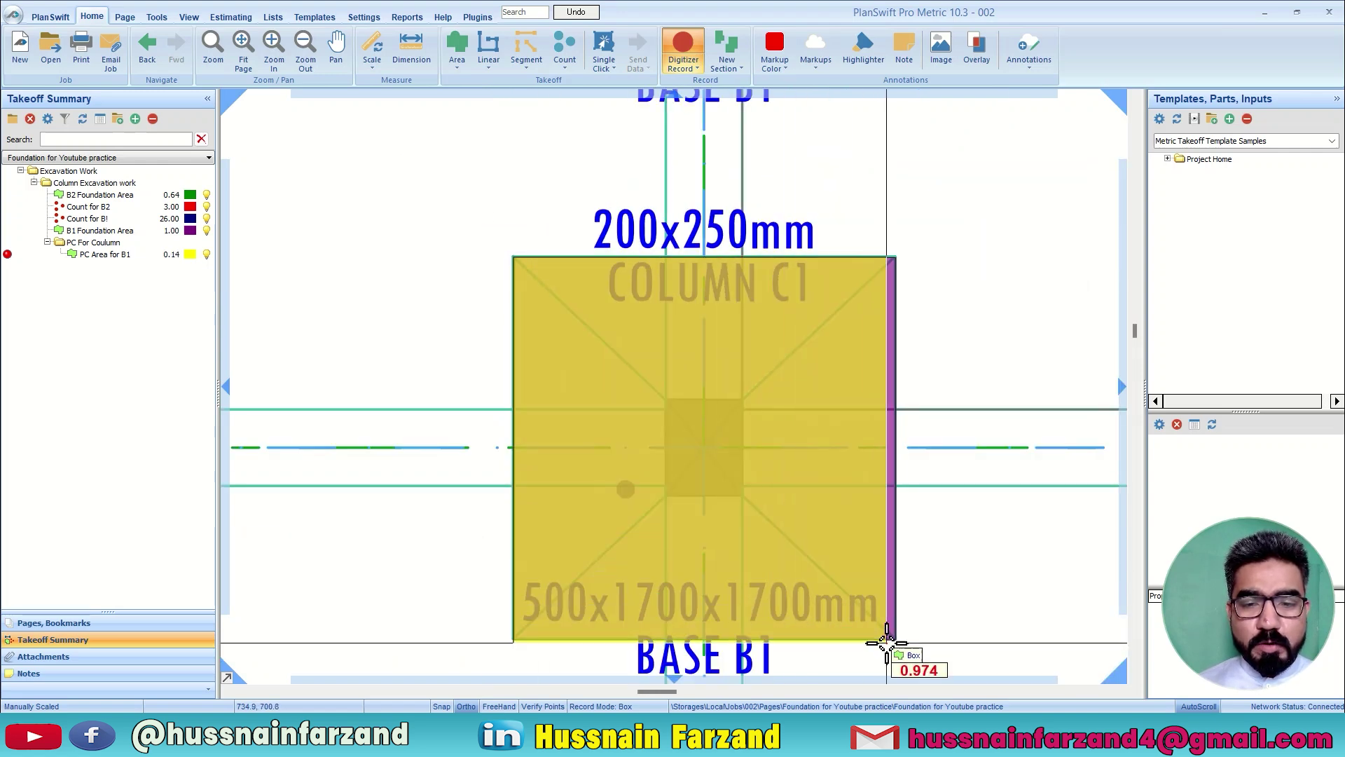
scroll(885, 636, "up", 3)
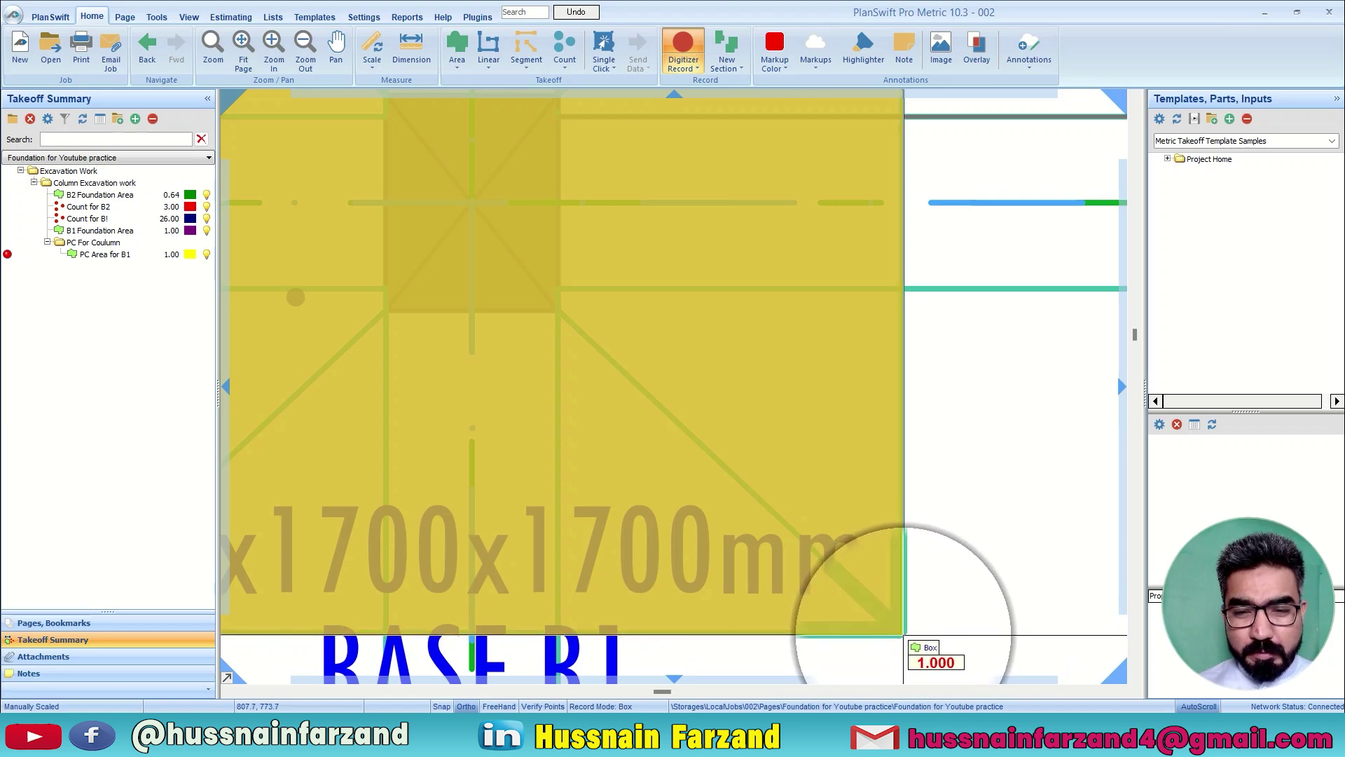
left_click(904, 635)
scroll(785, 569, "down", 3)
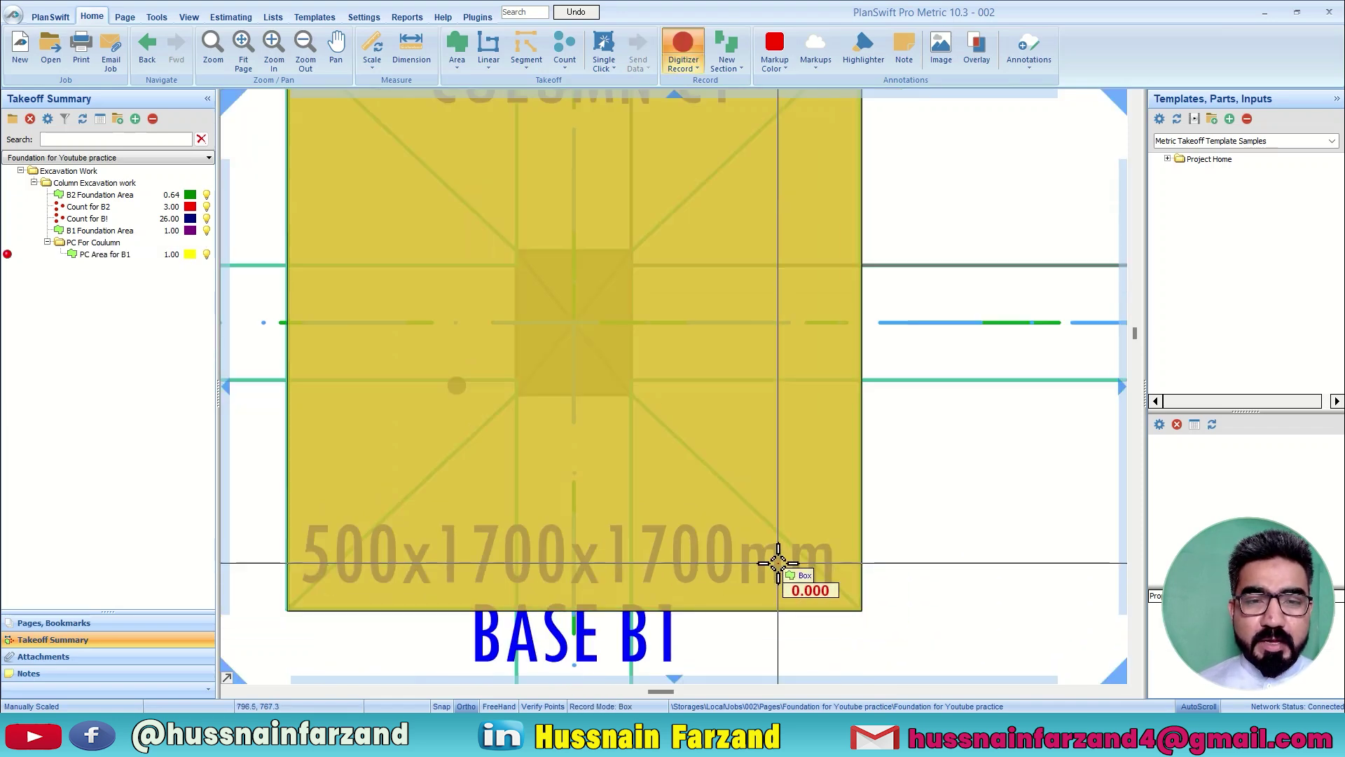
scroll(778, 563, "down", 2)
scroll(775, 561, "up", 1)
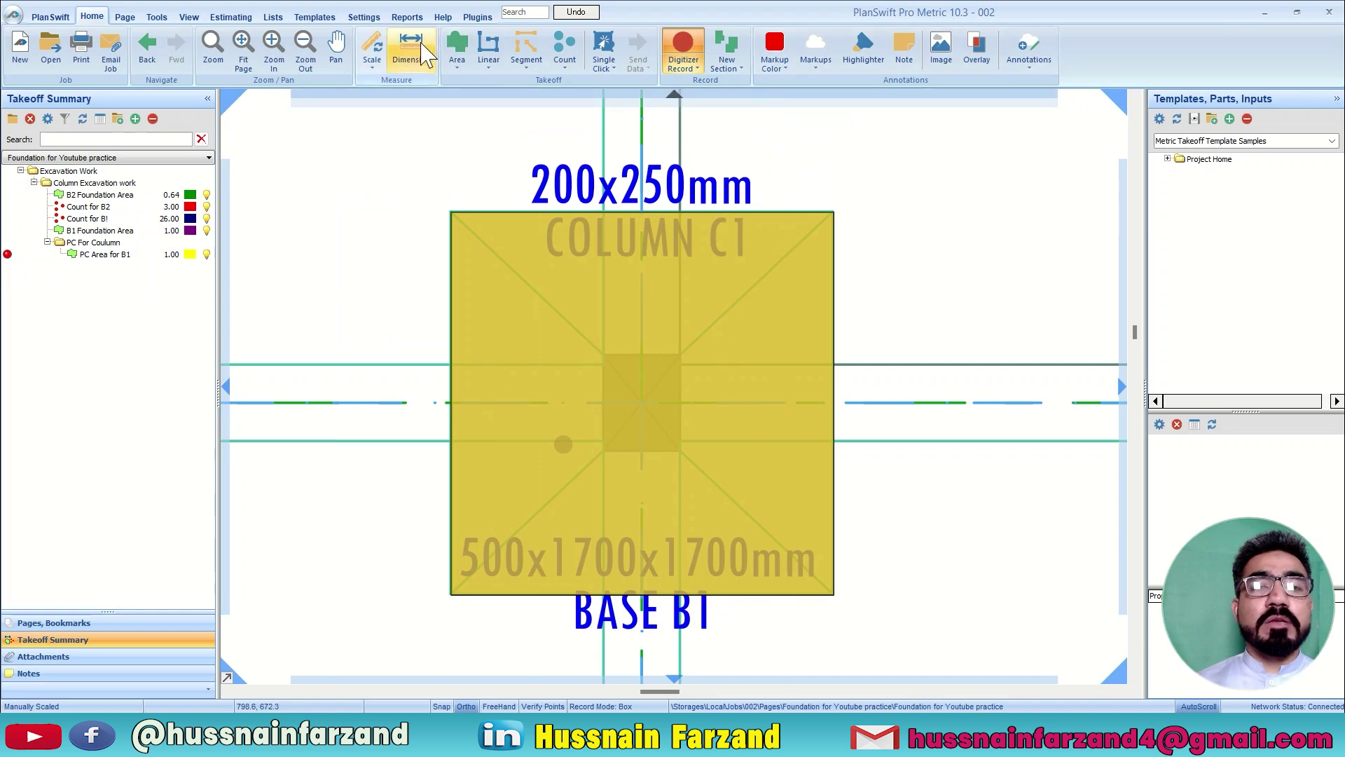
Create a solid cyan area takeoff named "PC Area for B2" in the PC For Coulumn folder, with a form-visible depth of 0.07 m
left_click(454, 56)
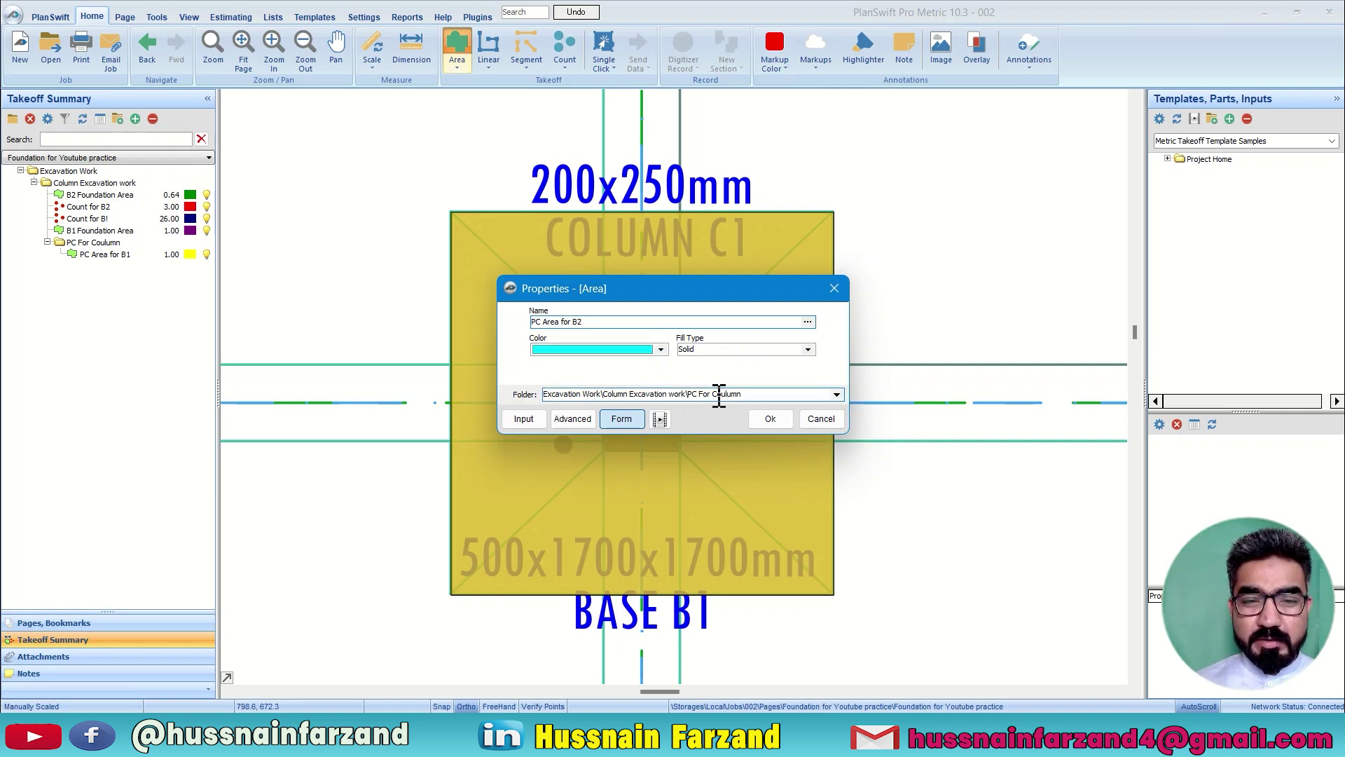
left_click(602, 424)
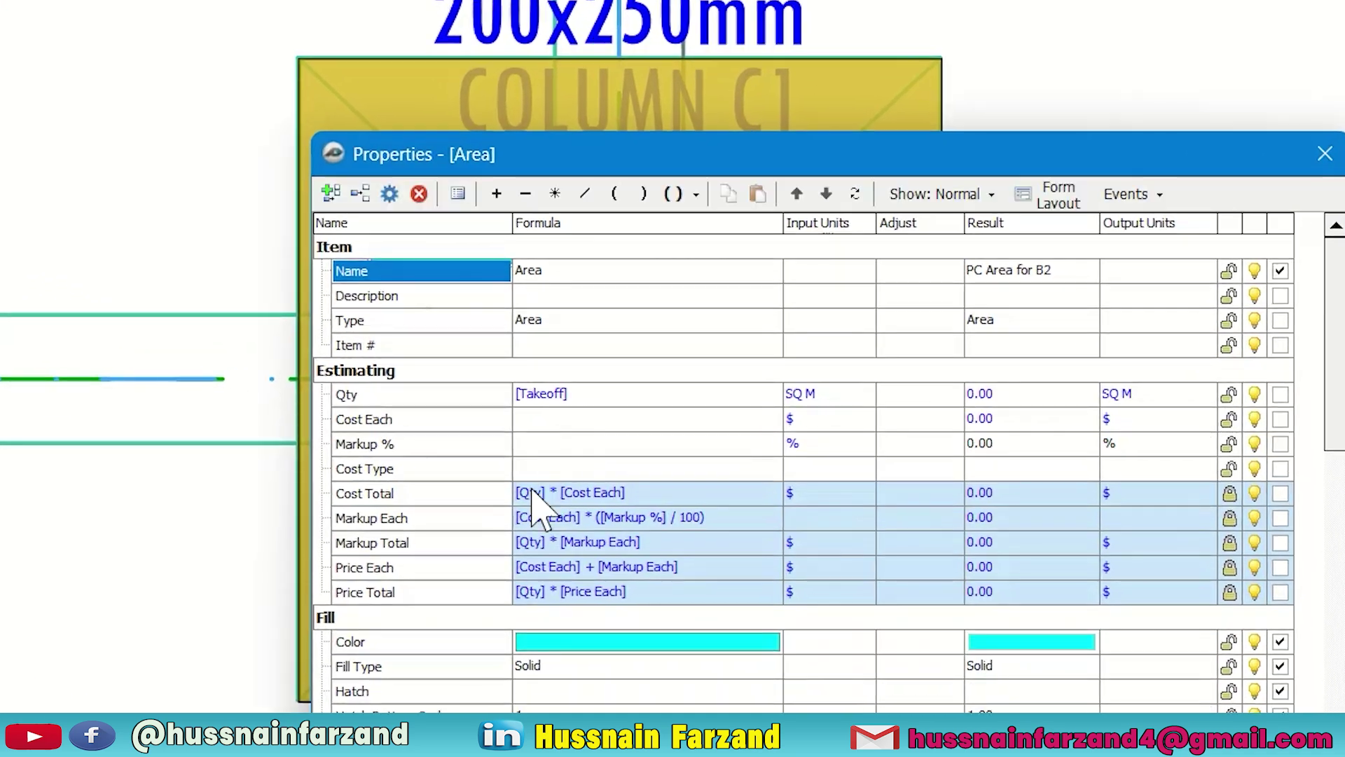
scroll(591, 490, "down", 3)
scroll(537, 534, "down", 2)
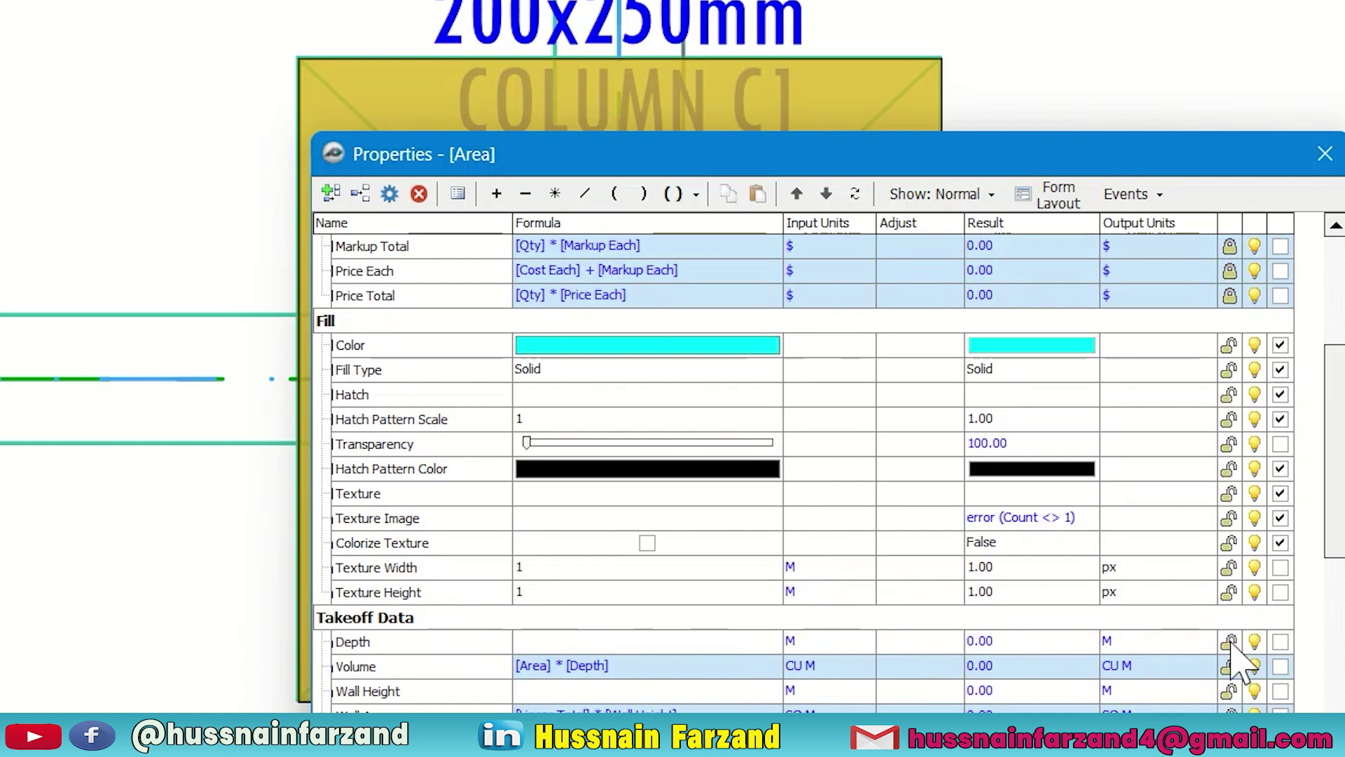
left_click(1280, 643)
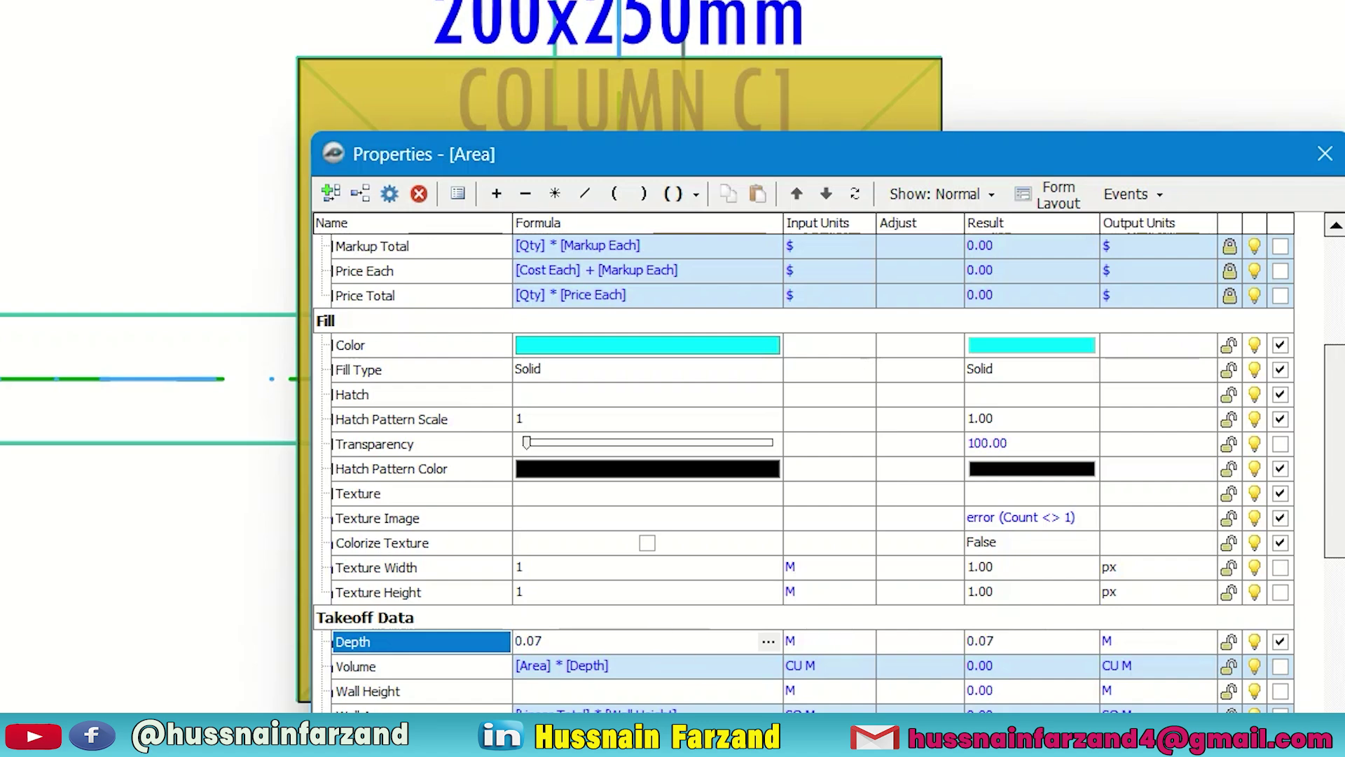
key("Escape")
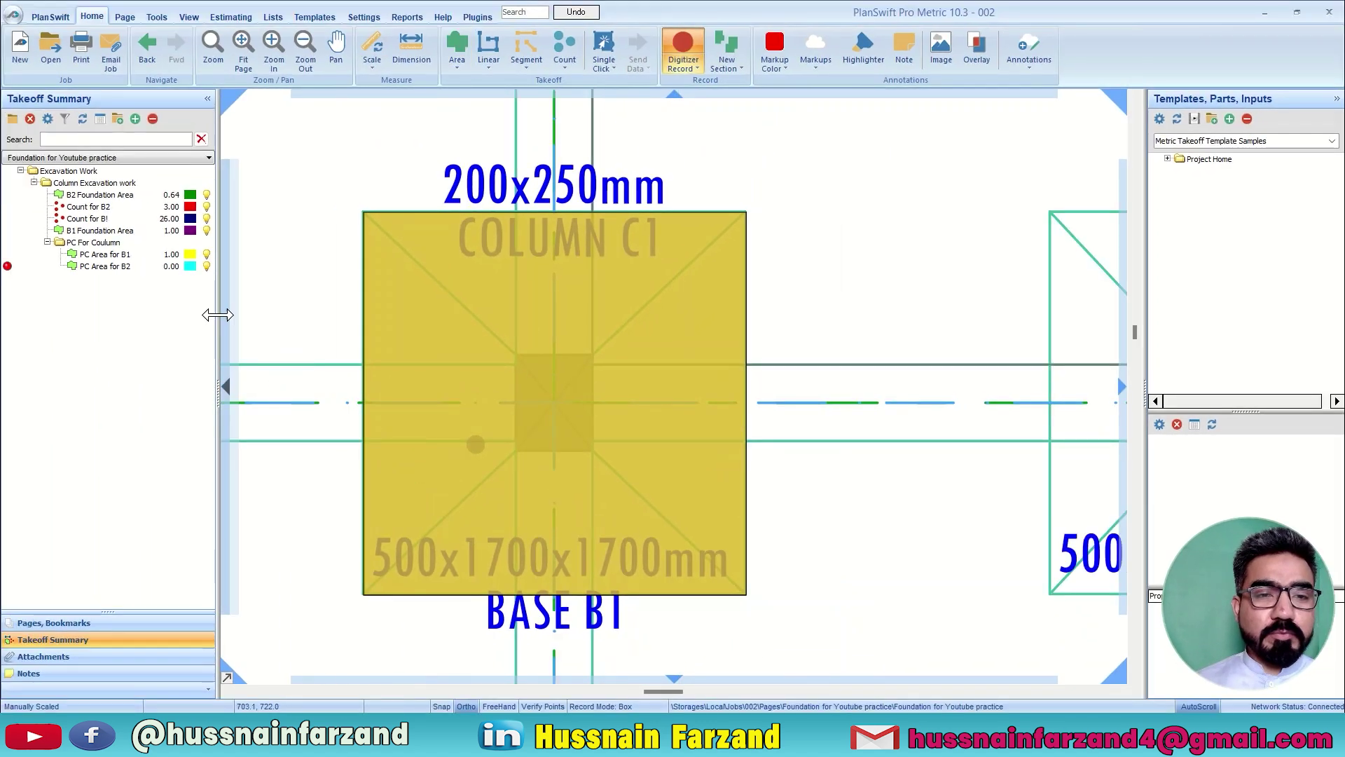
Trace the PC Area for B2 takeoff as a box of about 0.64 sq m over the already shaded Base B2 footing
scroll(448, 365, "down", 5)
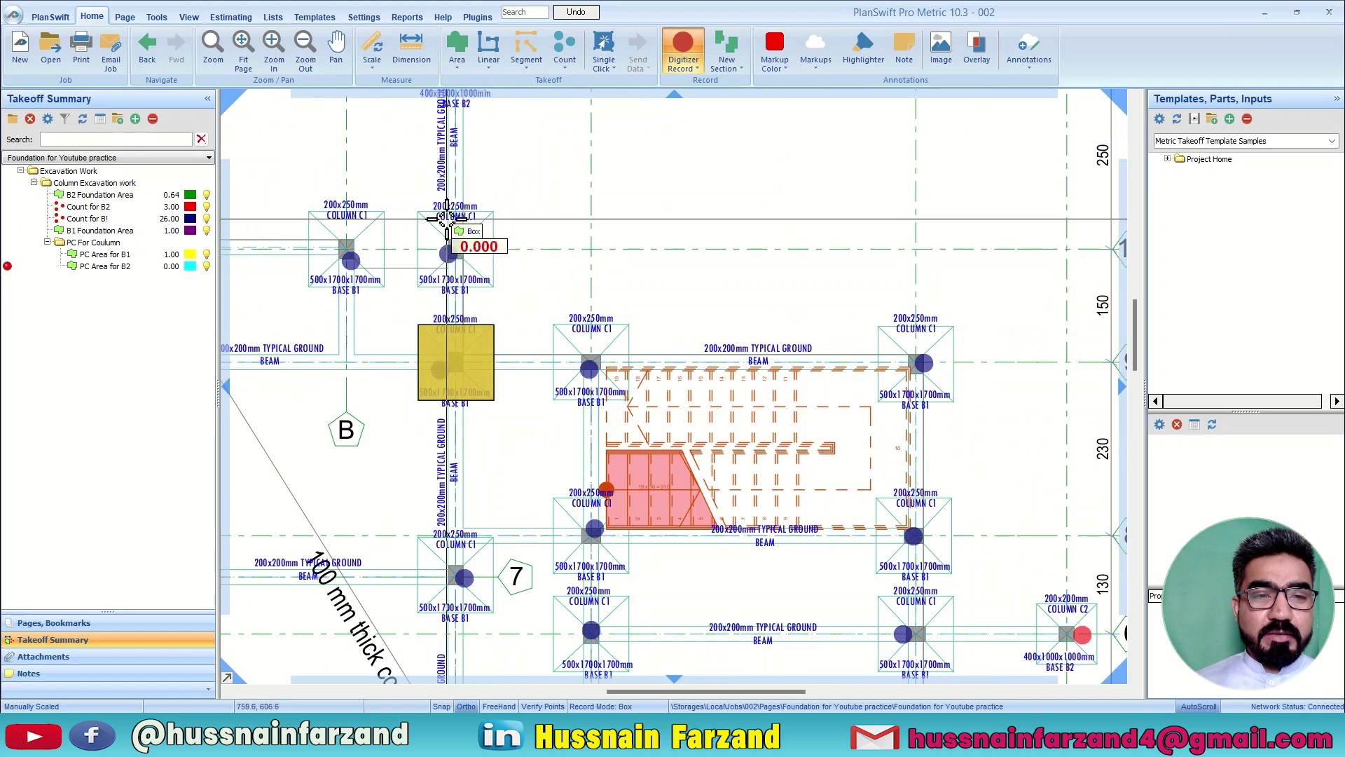
scroll(672, 385, "up", 5)
scroll(510, 165, "up", 2)
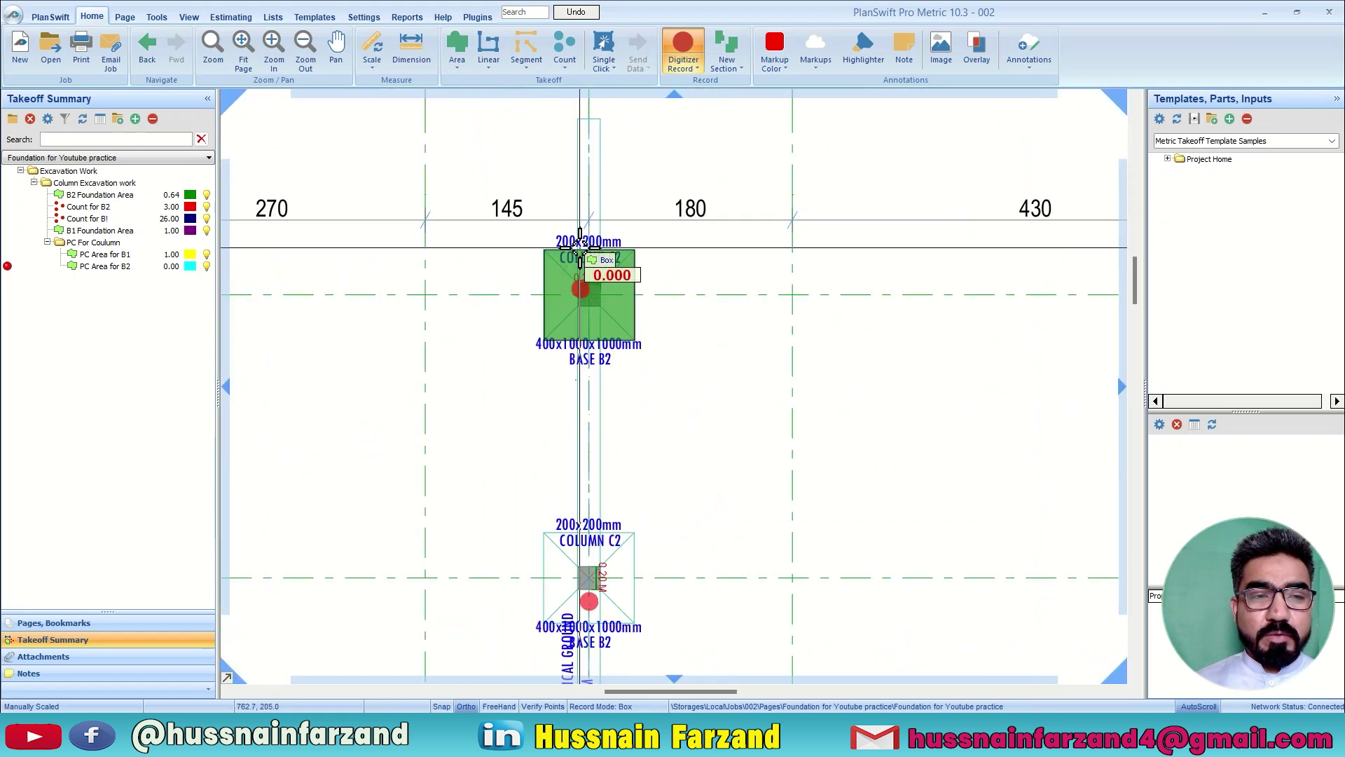
scroll(580, 245, "up", 3)
scroll(571, 302, "down", 1)
scroll(568, 343, "up", 1)
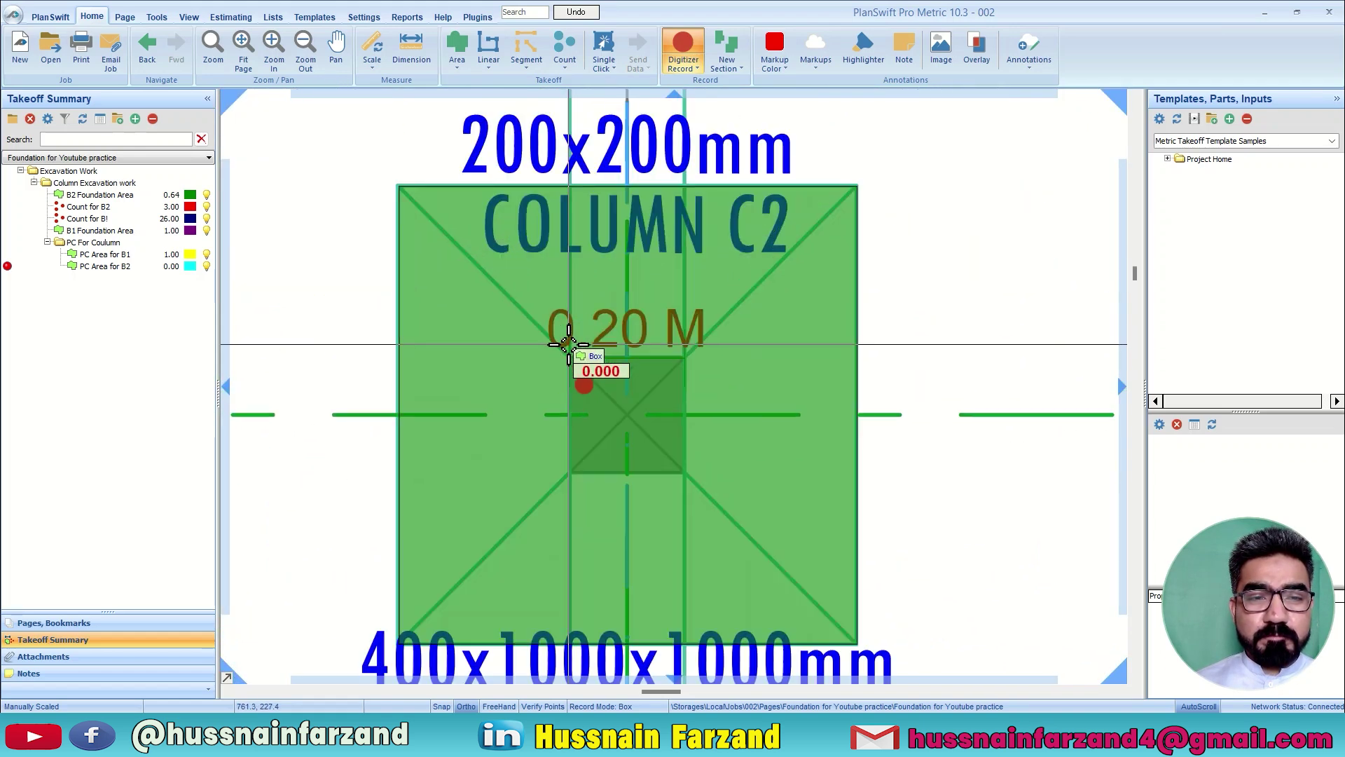
scroll(414, 225, "up", 1)
left_click(98, 207)
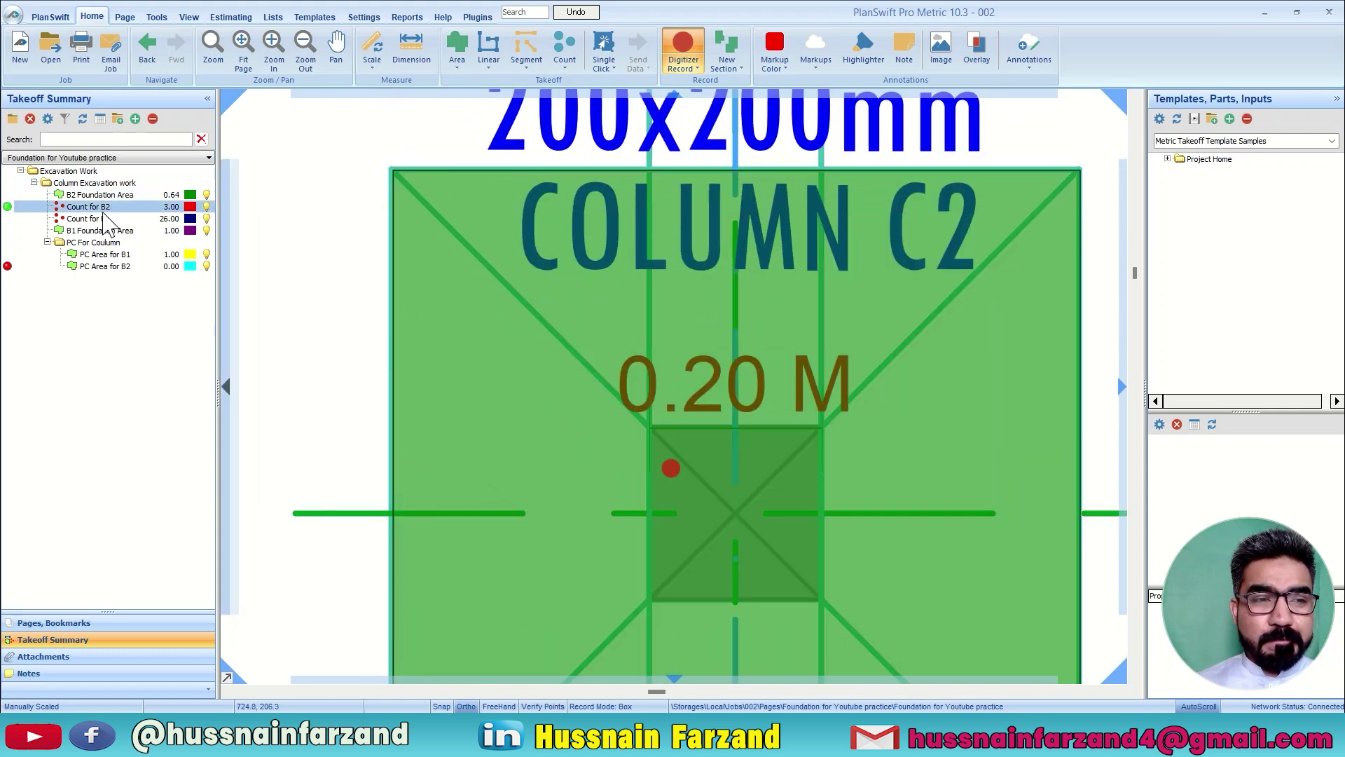
left_click(7, 266)
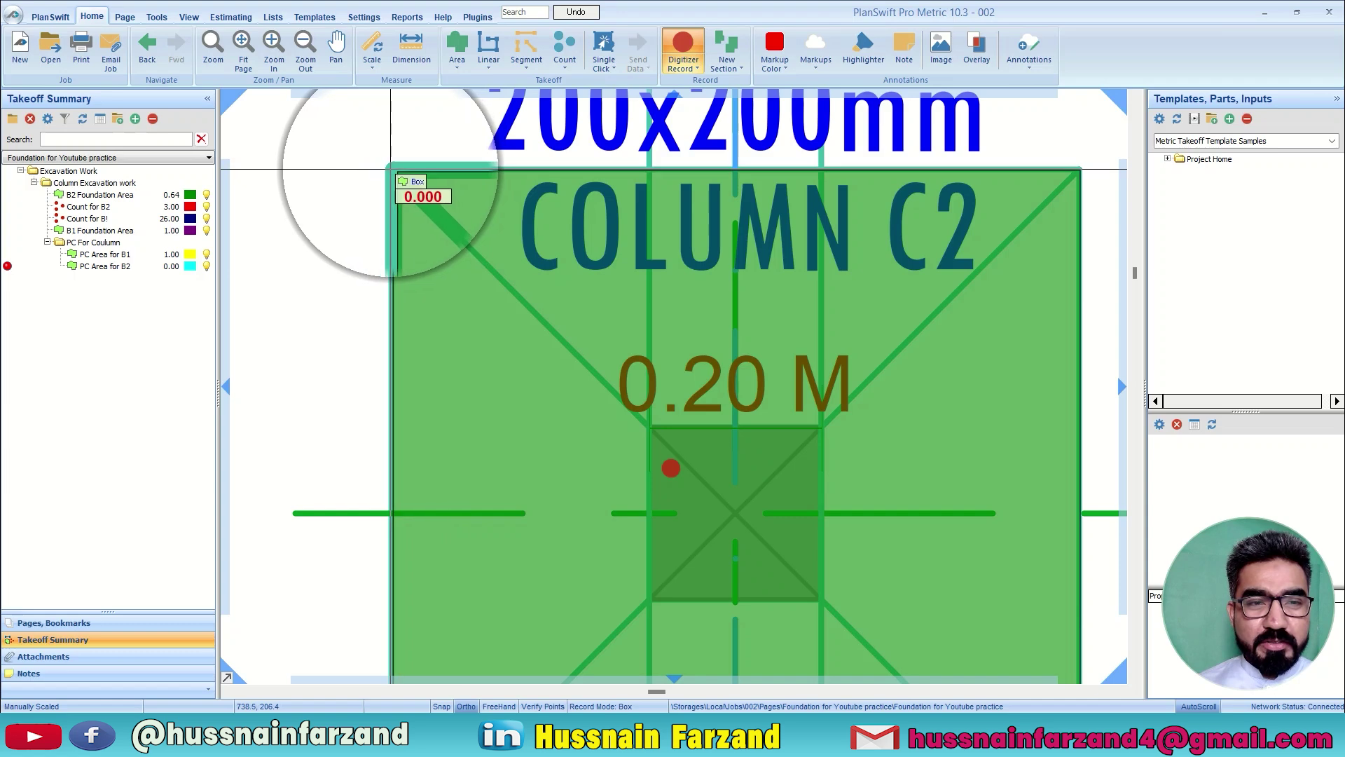
left_click(391, 168)
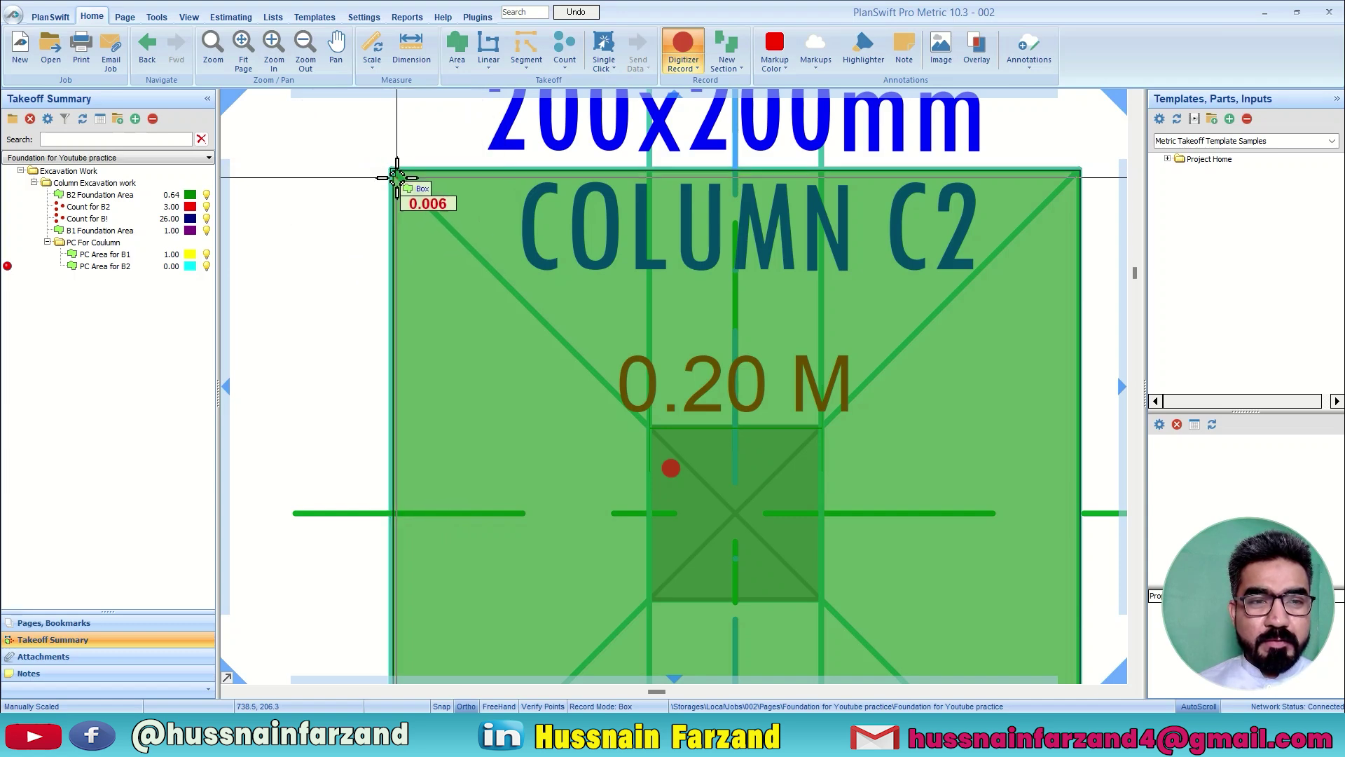
scroll(497, 265, "down", 4)
scroll(497, 265, "down", 2)
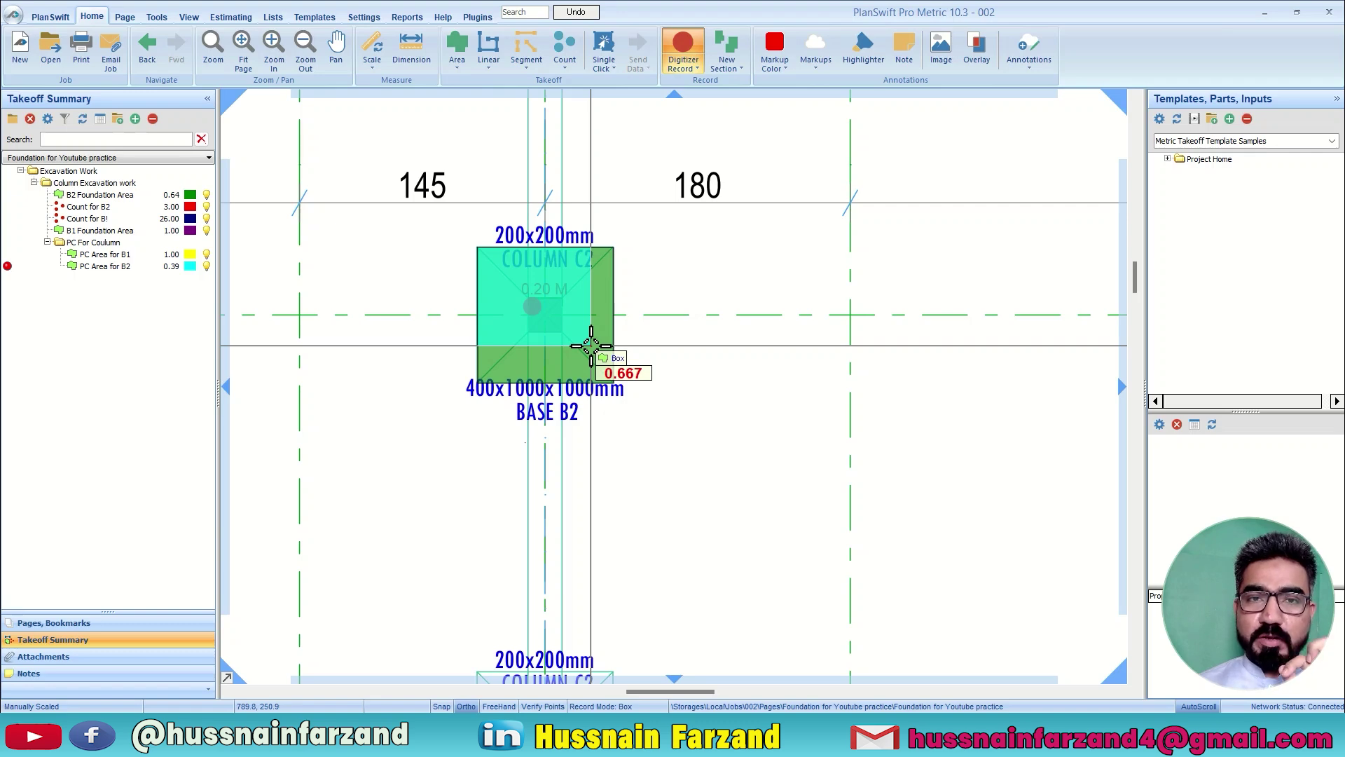
scroll(592, 346, "up", 4)
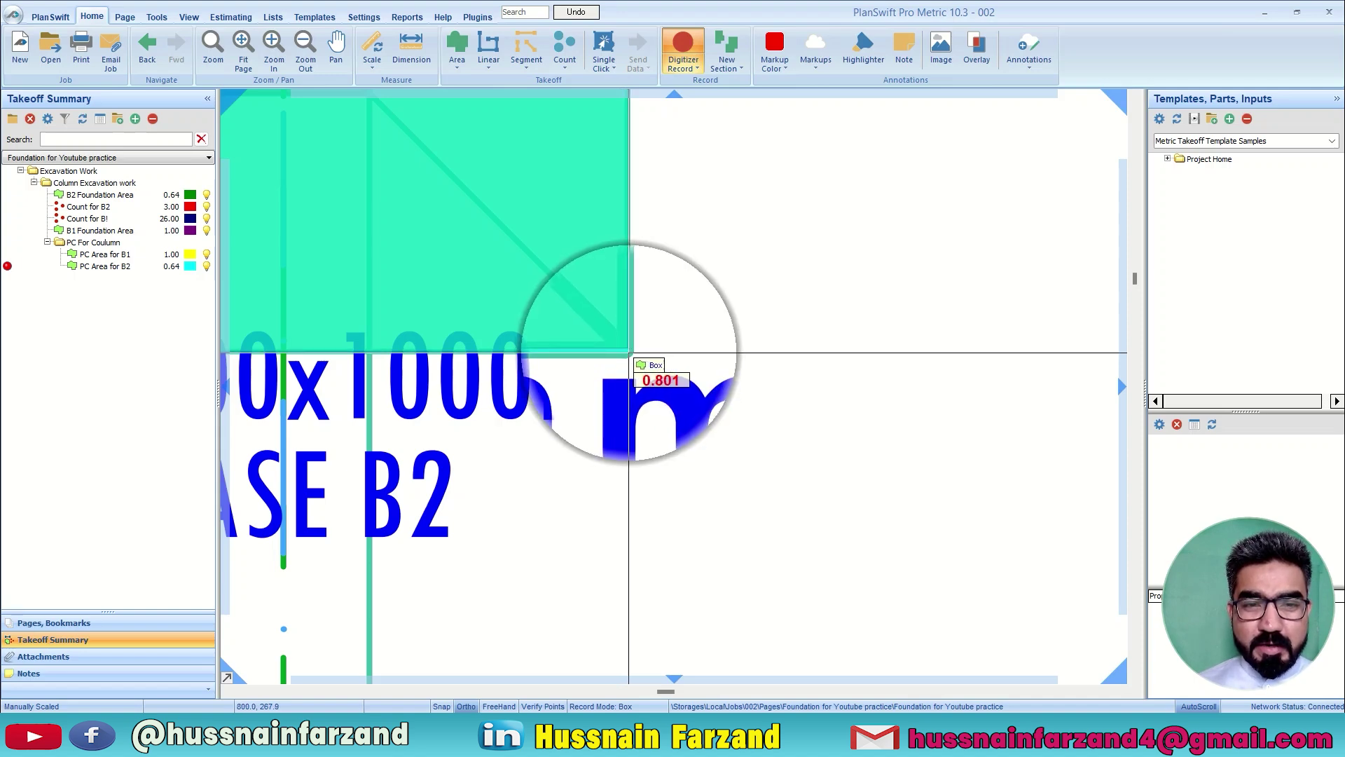
left_click(629, 352)
scroll(628, 352, "down", 2)
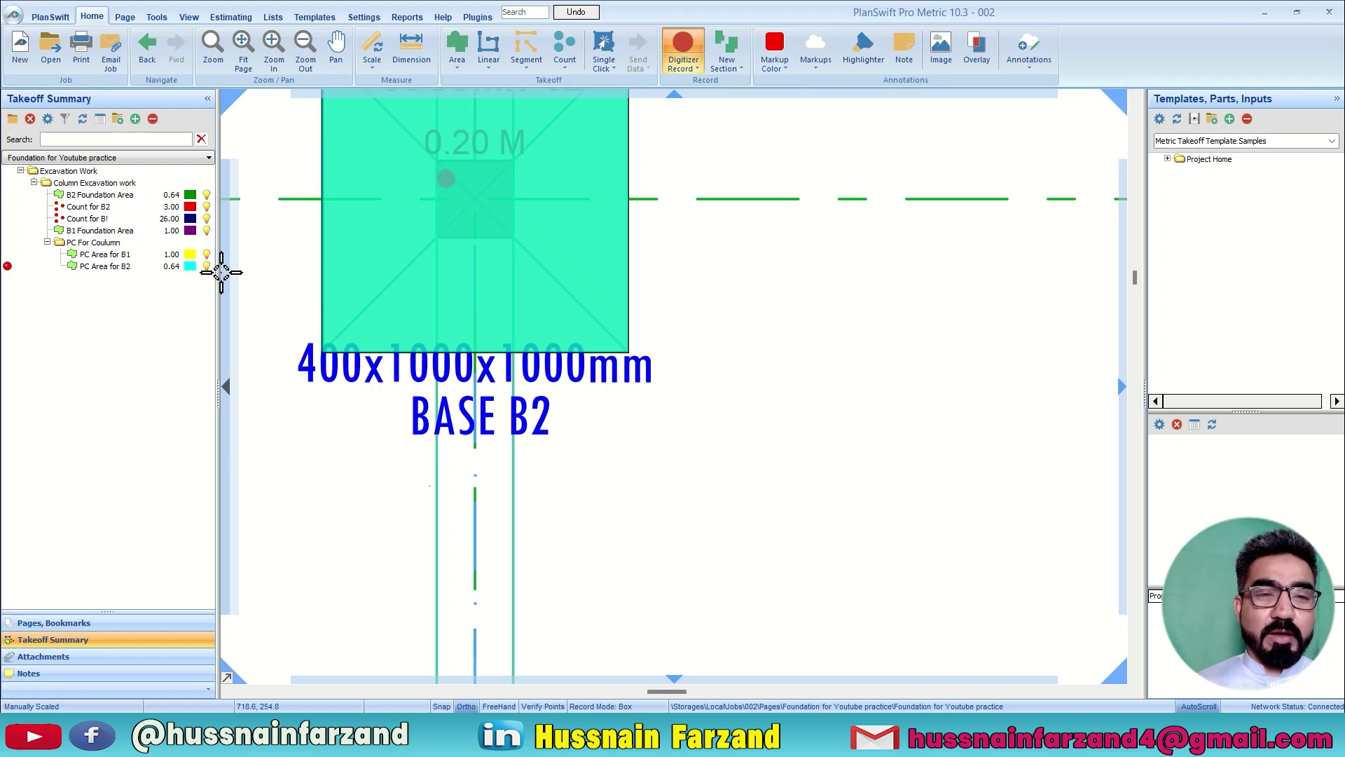
scroll(430, 291, "down", 2)
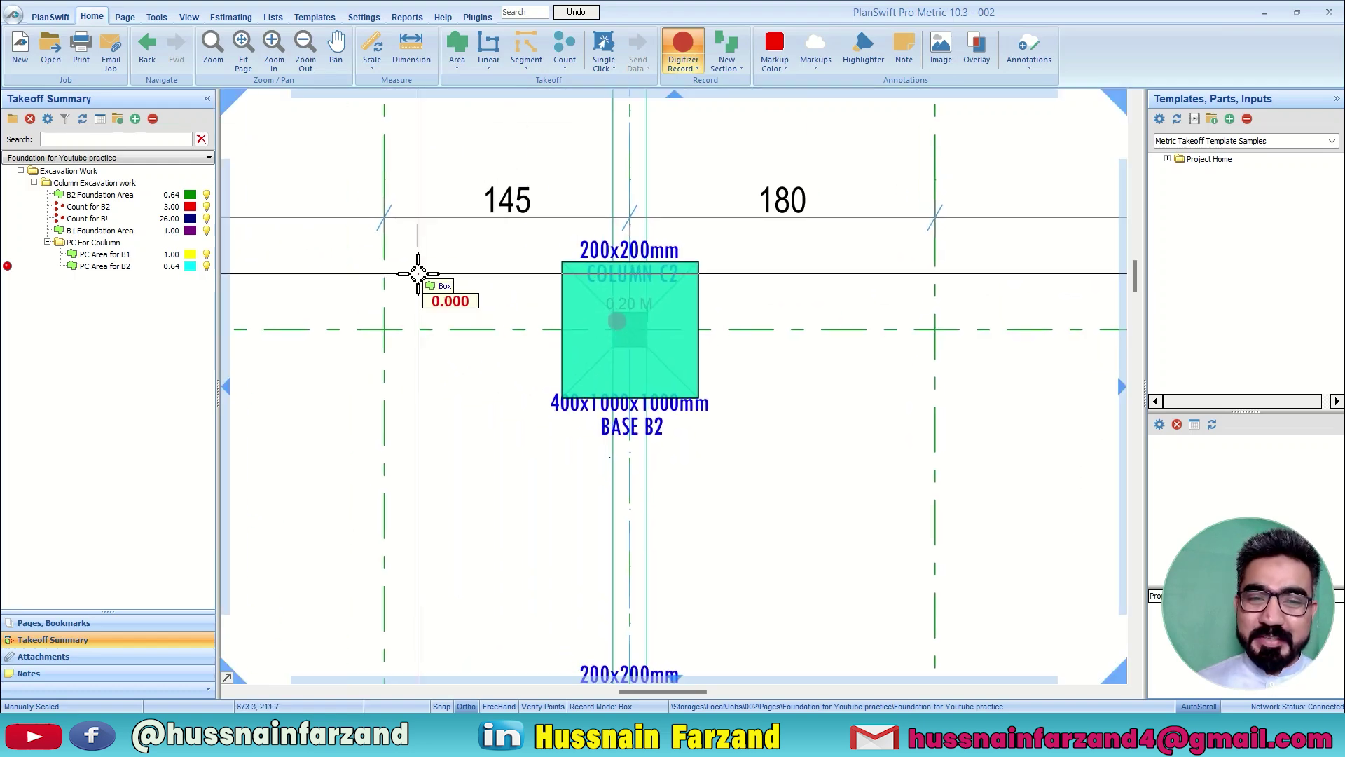
scroll(416, 266, "down", 1)
scroll(416, 267, "down", 4)
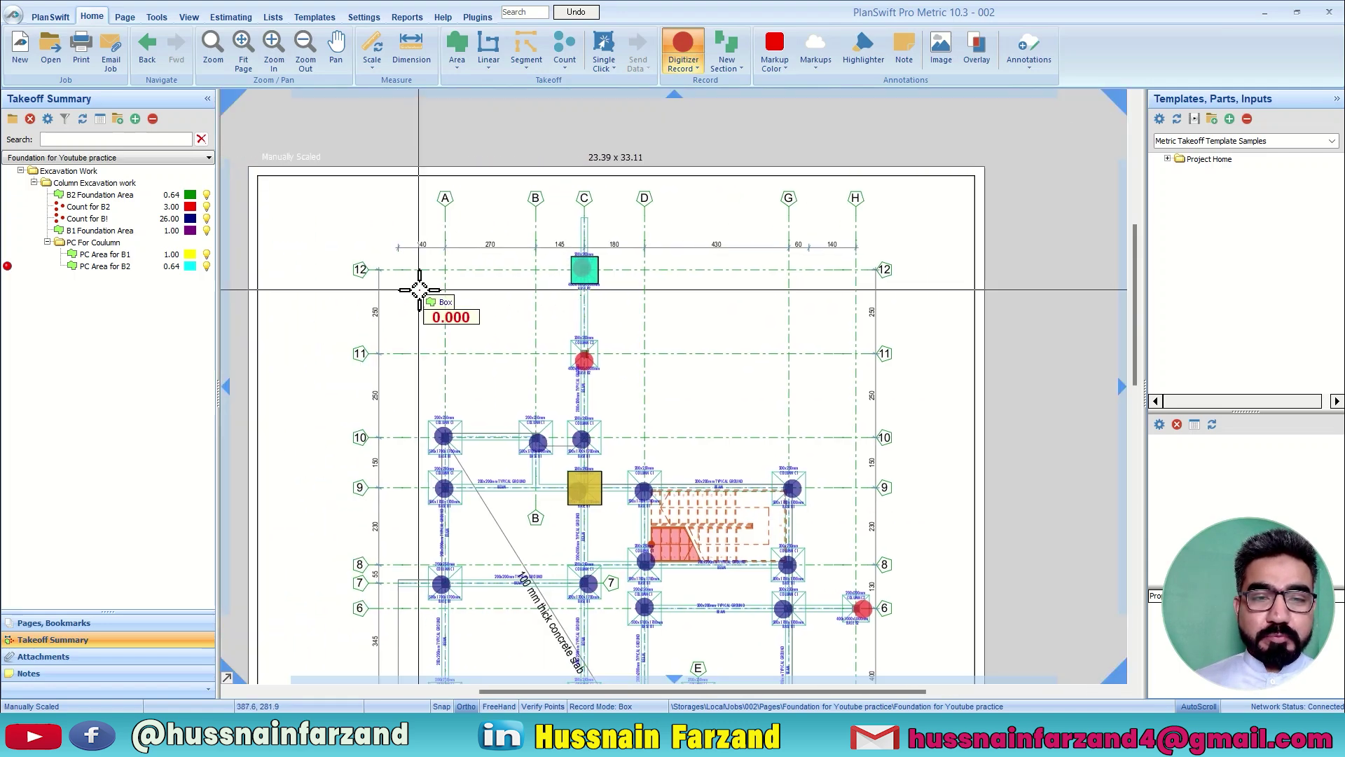
scroll(584, 277, "up", 3)
scroll(612, 269, "up", 3)
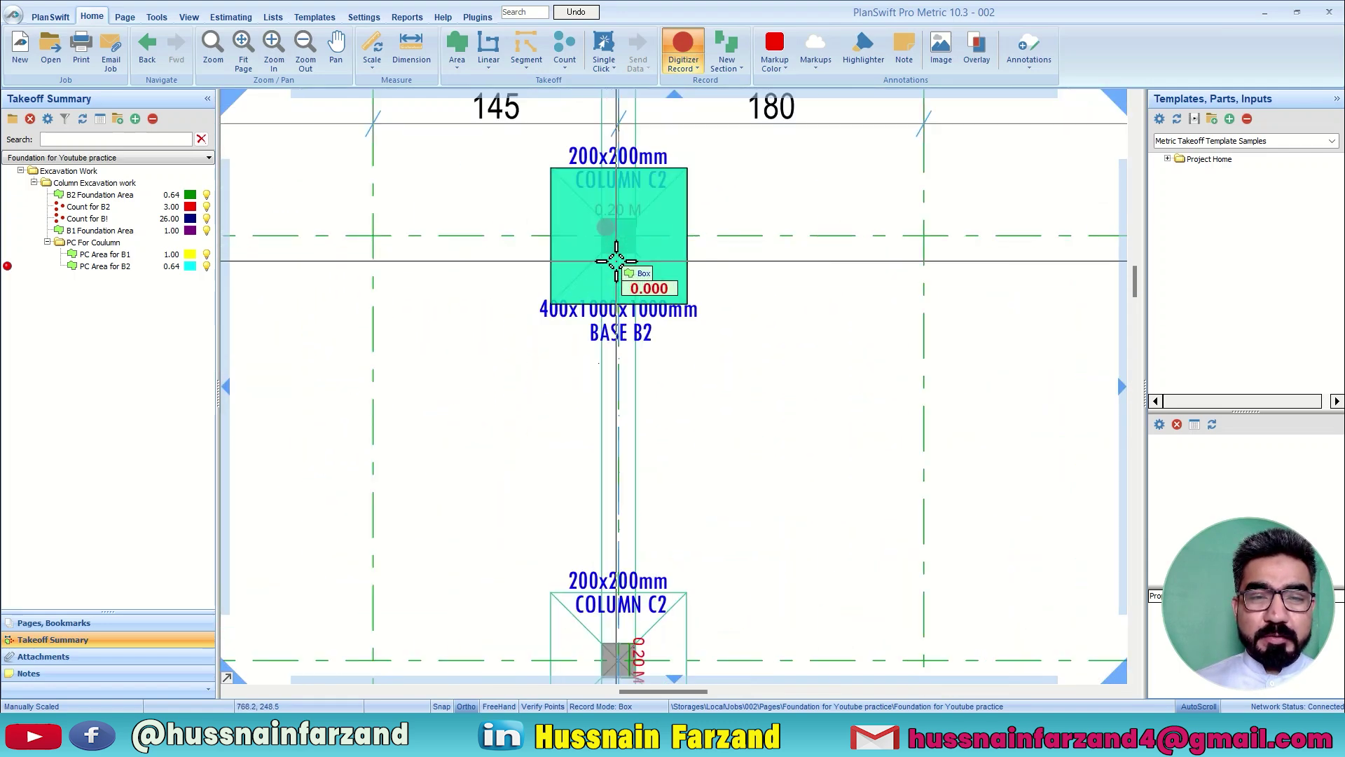
scroll(616, 261, "down", 4)
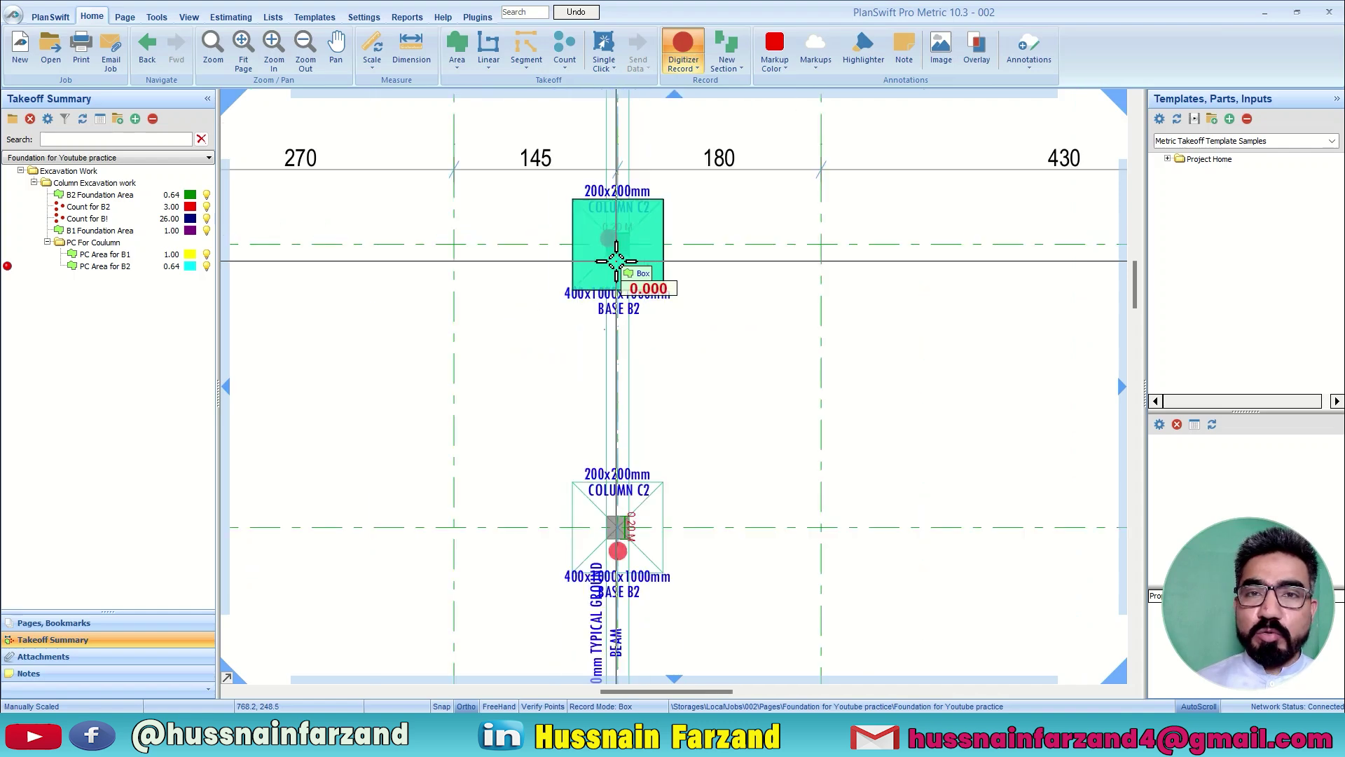
scroll(603, 281, "down", 1)
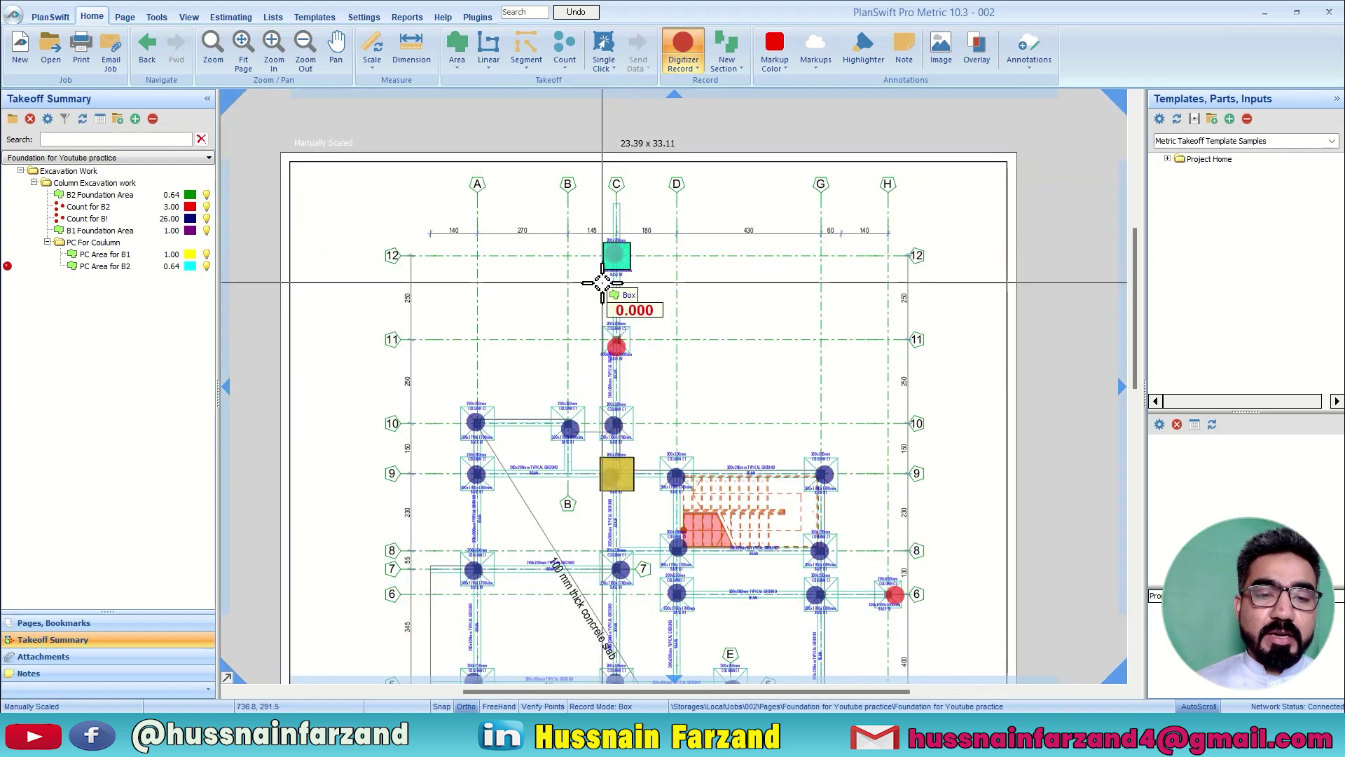
scroll(596, 292, "up", 1)
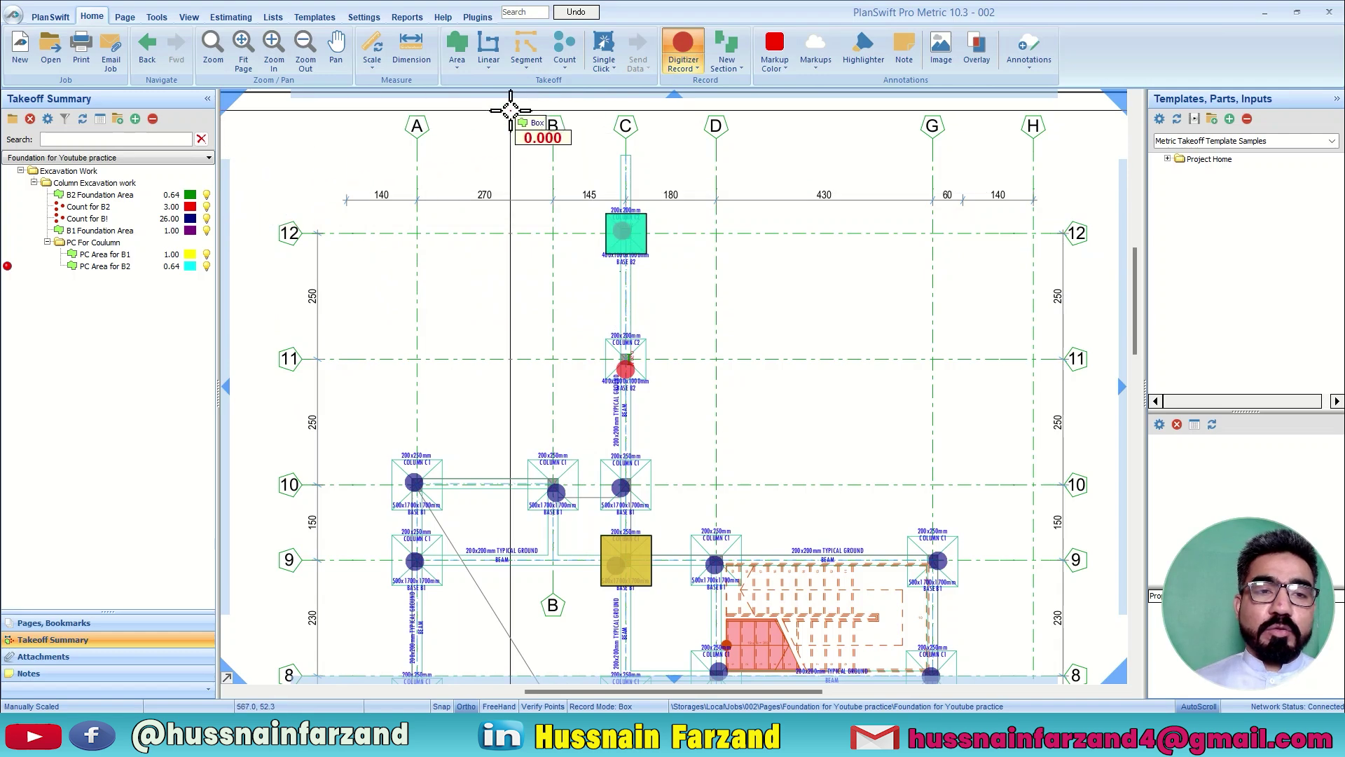
Create a solid dark red, plus-shaped count takeoff named "PC Count for B1" in the PC For Coulumn folder
left_click(565, 63)
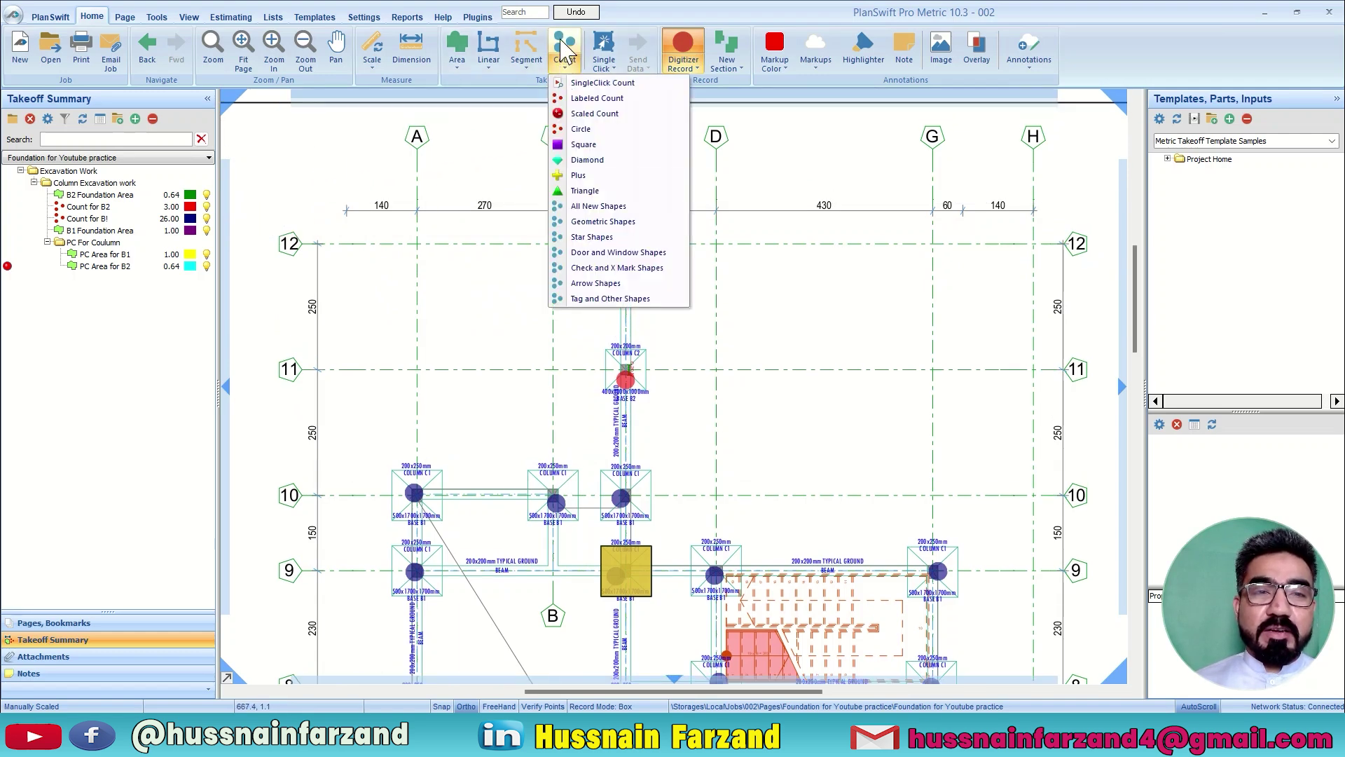
left_click(565, 48)
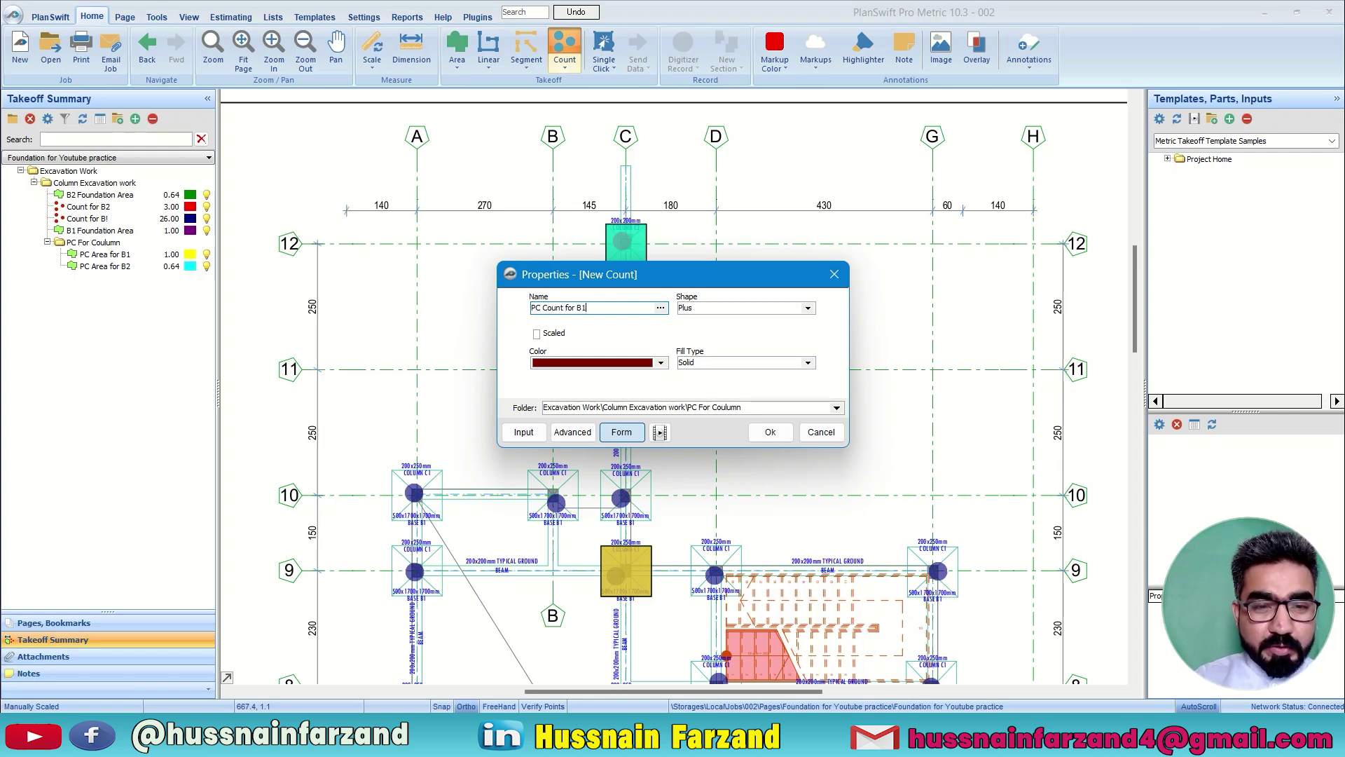
left_click(769, 432)
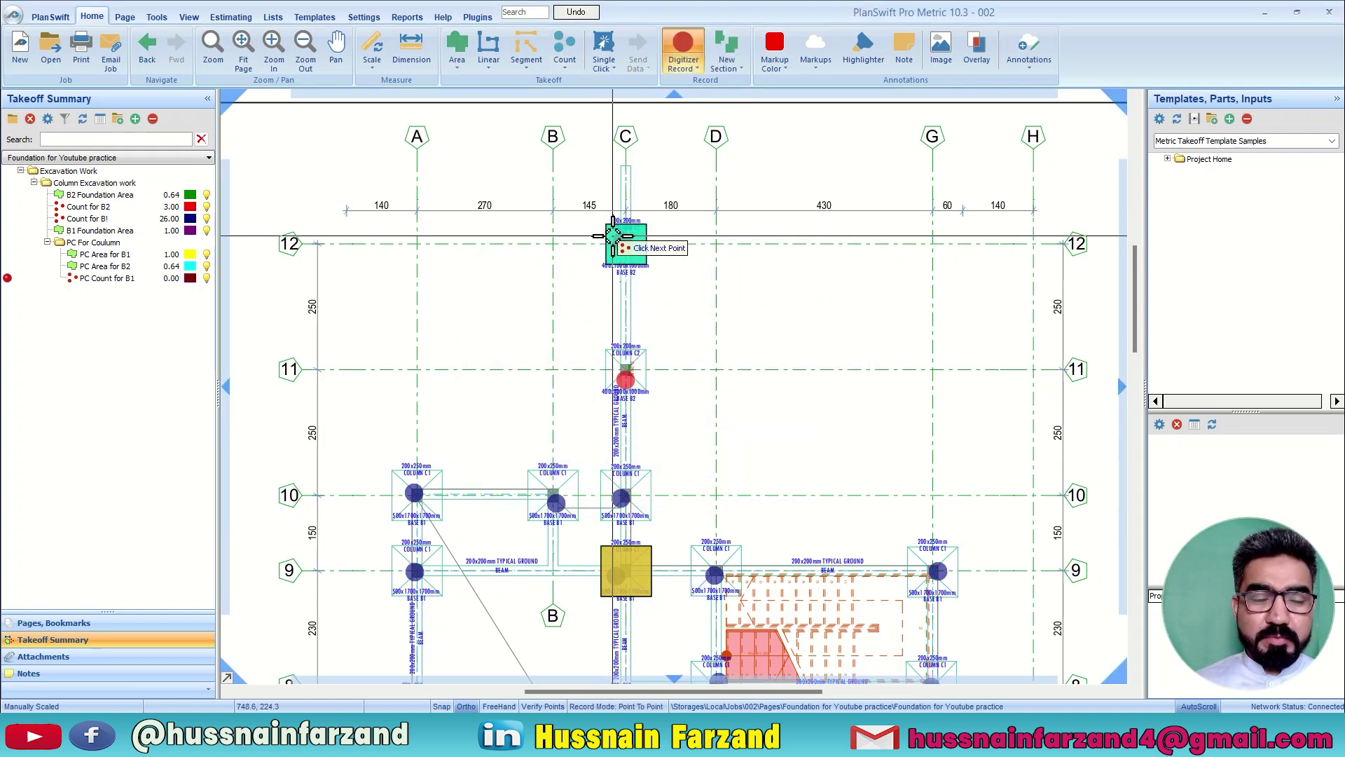
left_click(104, 278)
Add PC Count for B1 marks on the Base B1 footings at C9, B10, C10, A10 and A9
scroll(635, 444, "up", 3)
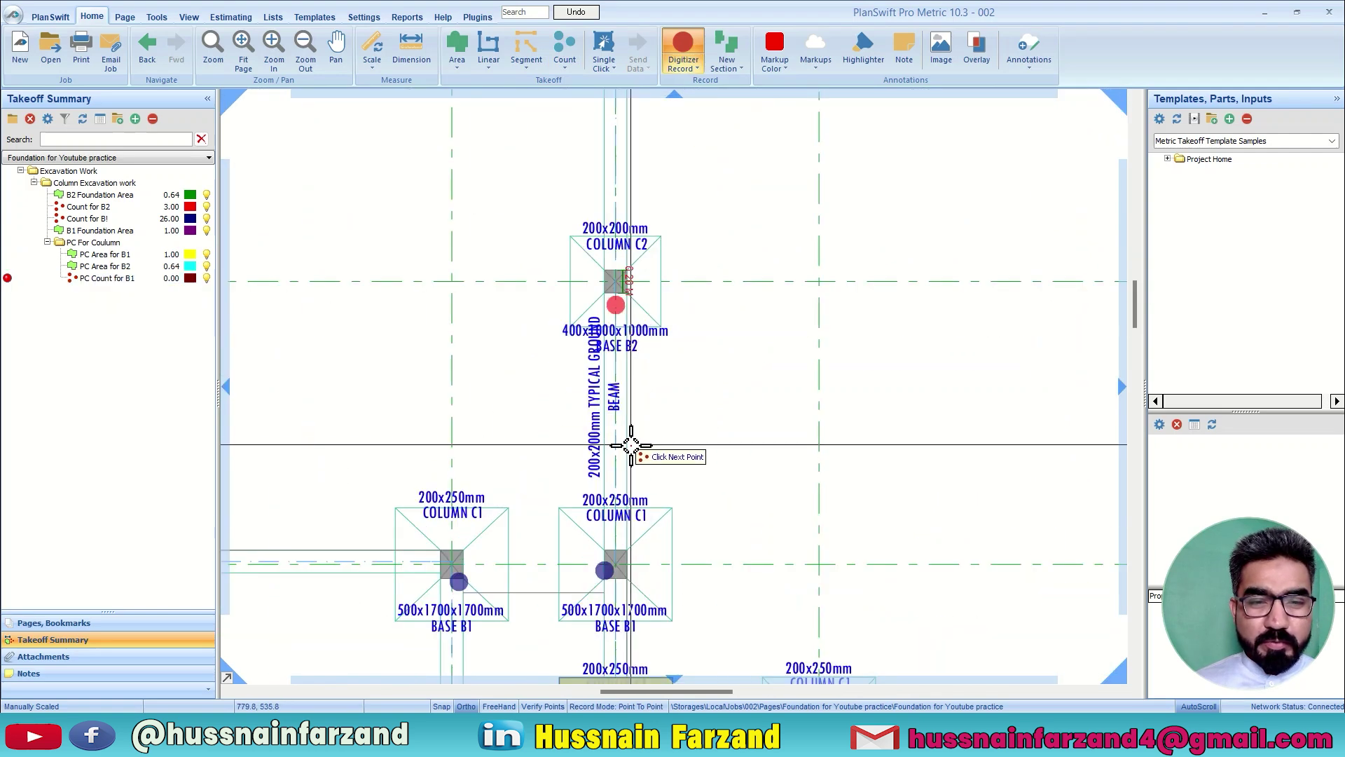
scroll(634, 515, "up", 3)
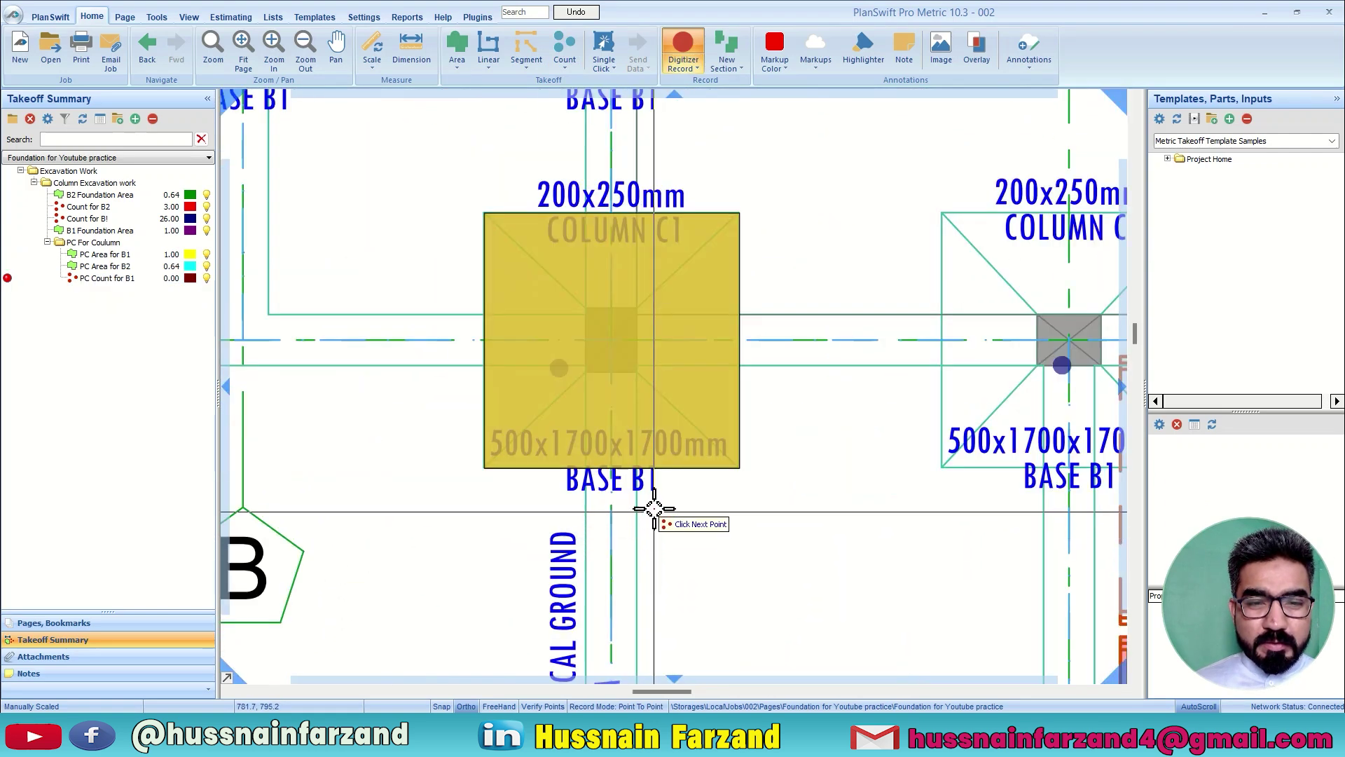
left_click(639, 404)
scroll(637, 442, "down", 3)
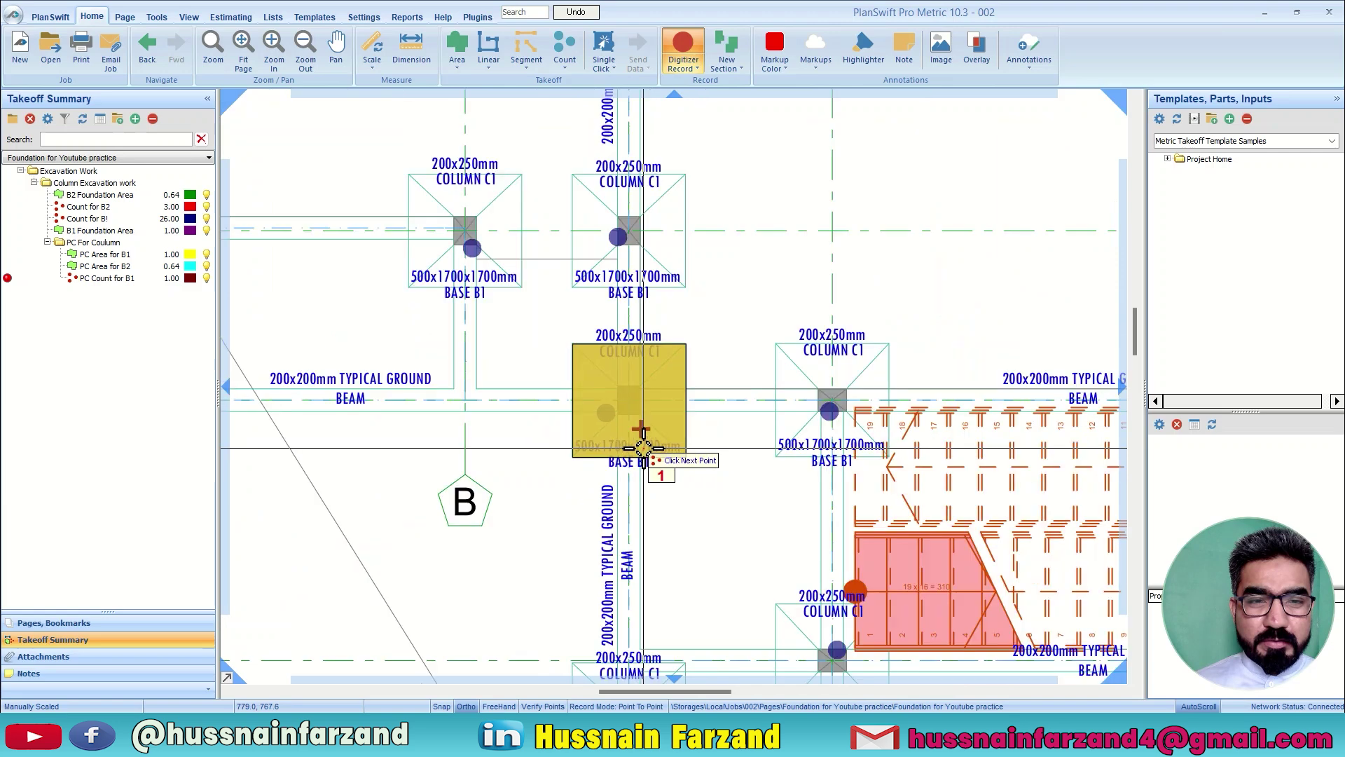
left_click(491, 215)
left_click(658, 217)
scroll(656, 250, "down", 2)
left_click(357, 242)
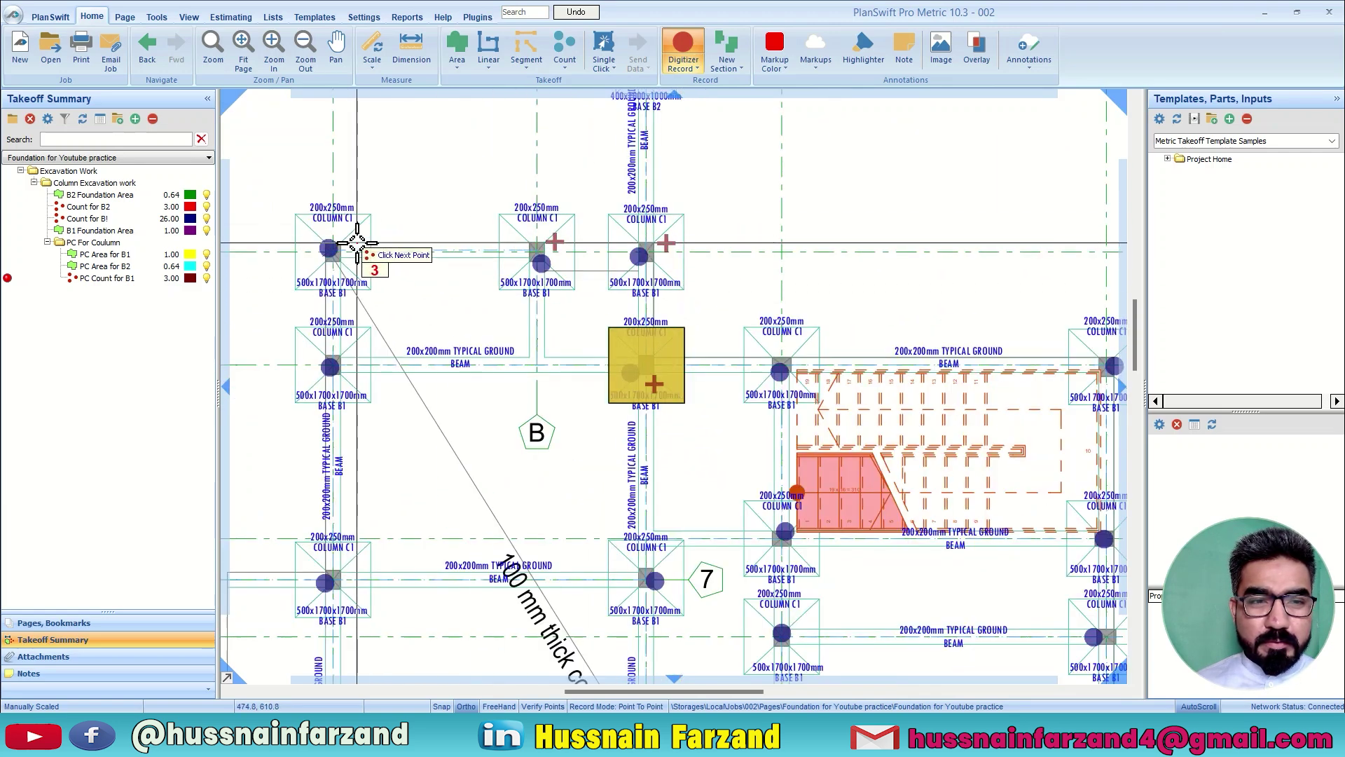
left_click(361, 366)
Add PC Count for B1 marks on the Base B1 footings along grid line A at lines 7, 5 and 2
scroll(385, 406, "down", 3)
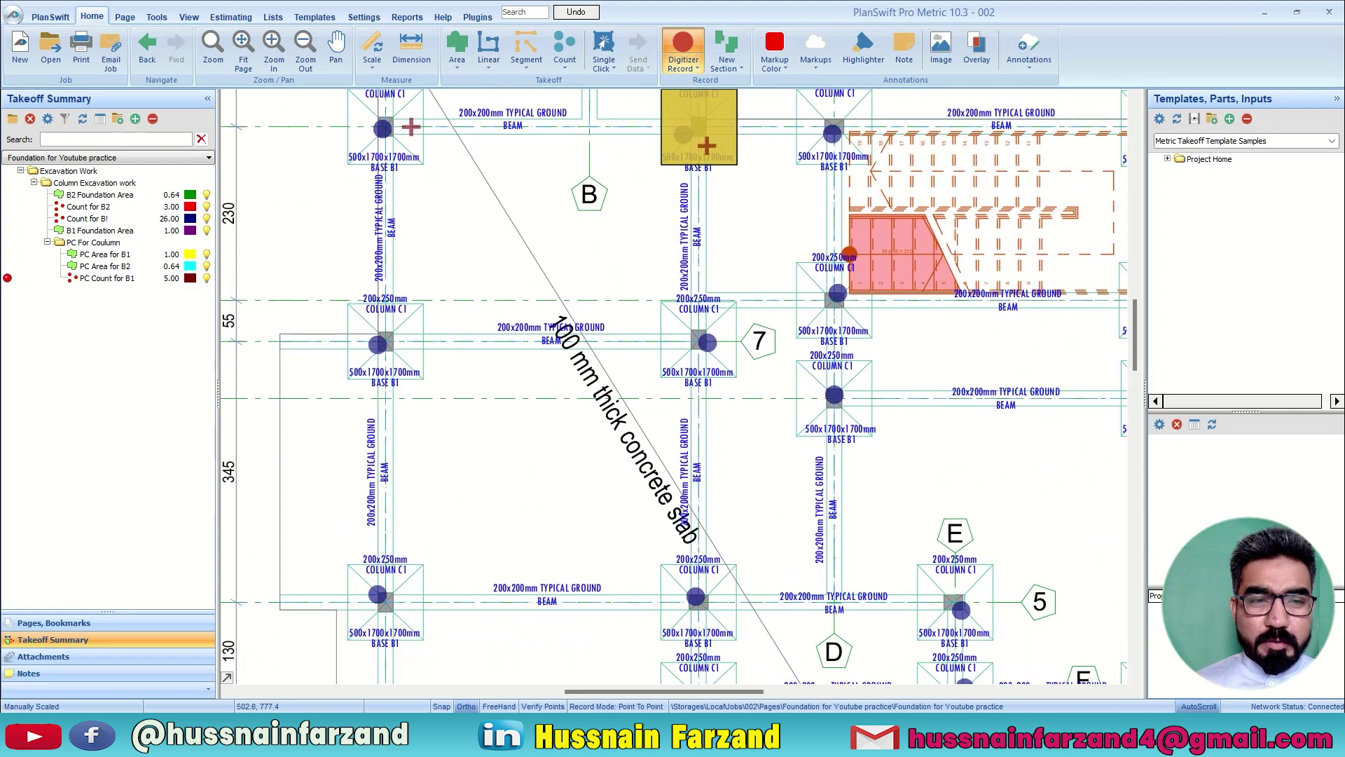
left_click(412, 322)
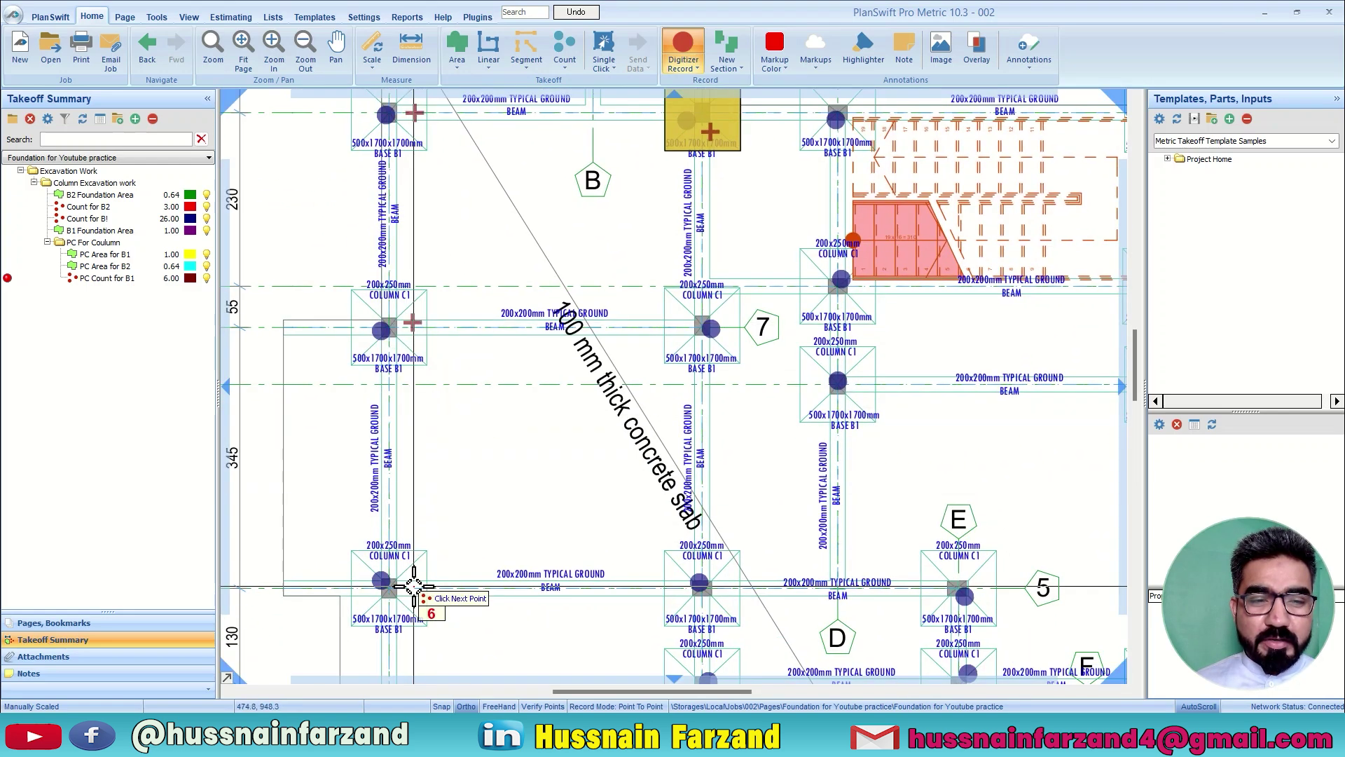
scroll(415, 585, "down", 6)
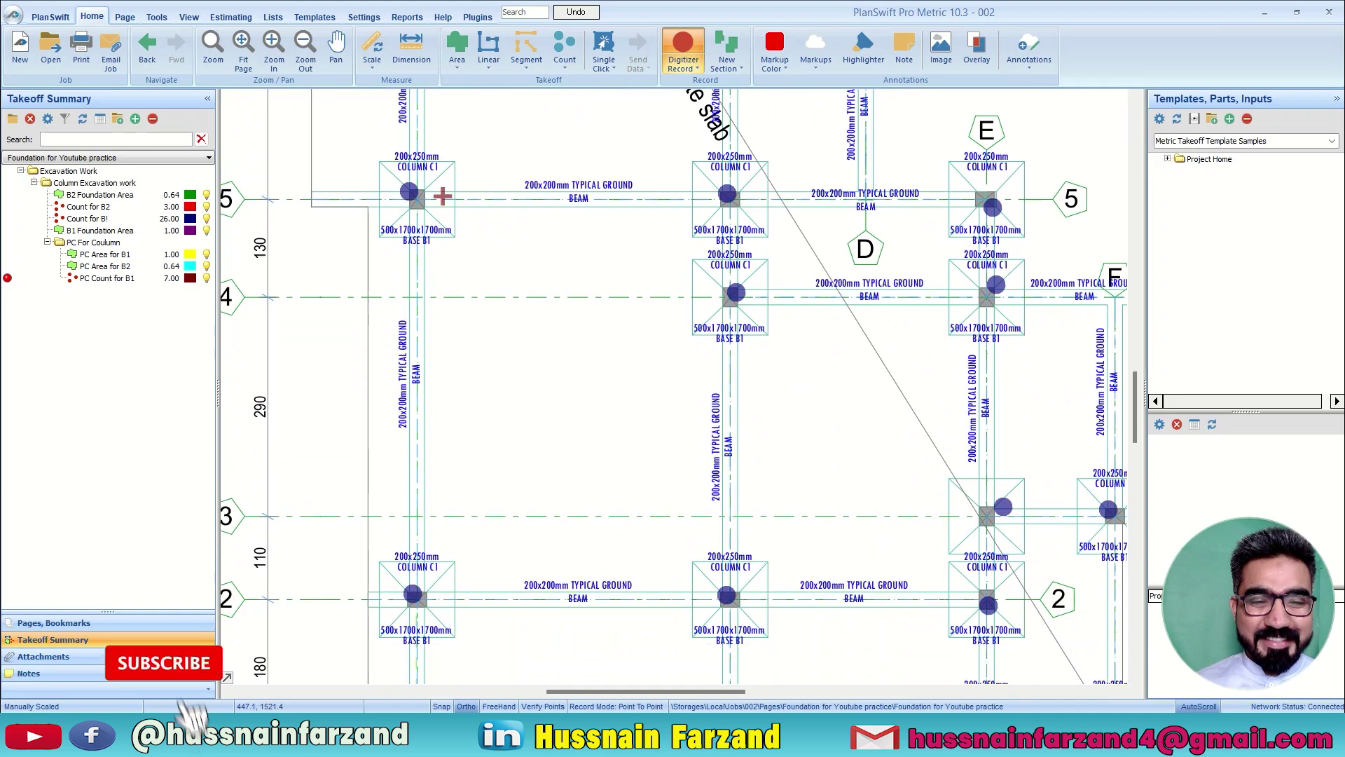
left_click(443, 480)
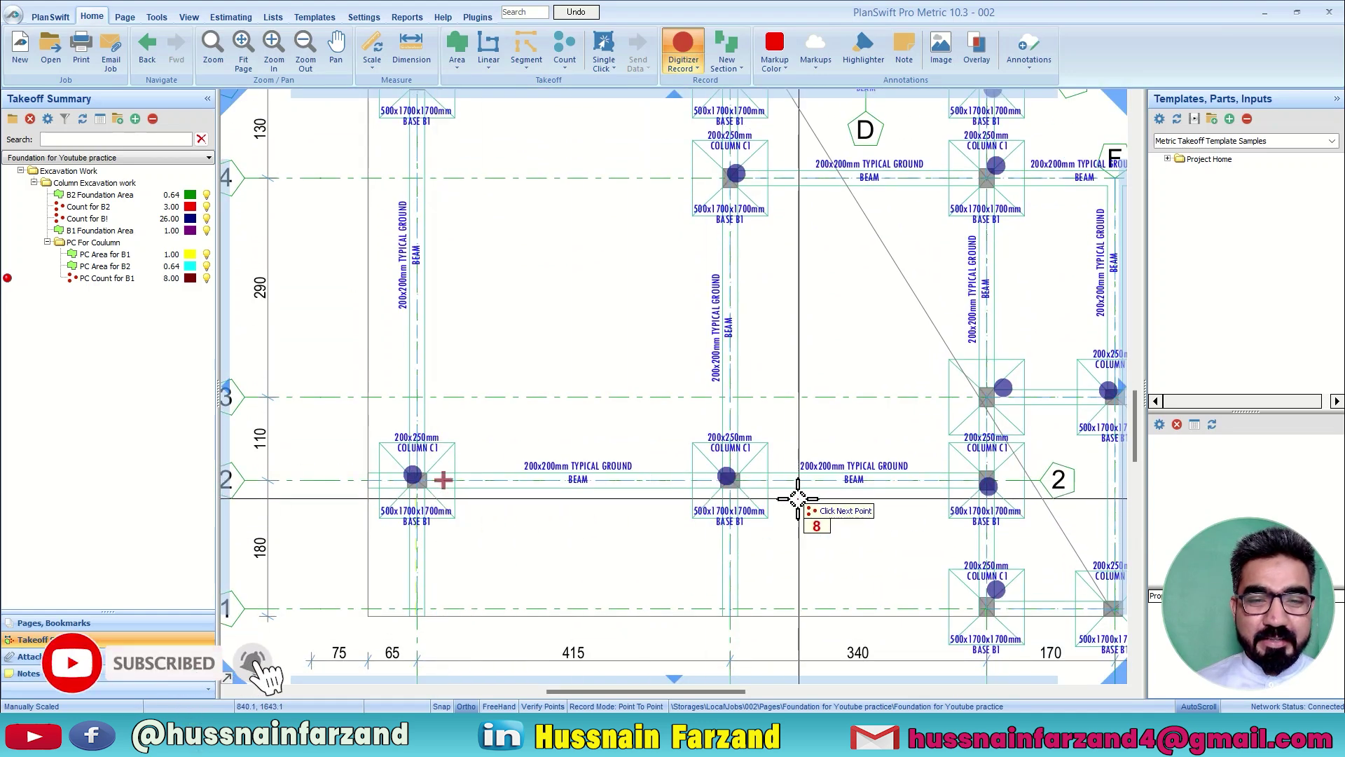
Add PC Count for B1 marks on the Base B1 footings along grid line C at lines 2, 4, 5 and 7
left_click(757, 476)
scroll(762, 371, "up", 3)
left_click(716, 414)
scroll(711, 421, "up", 2)
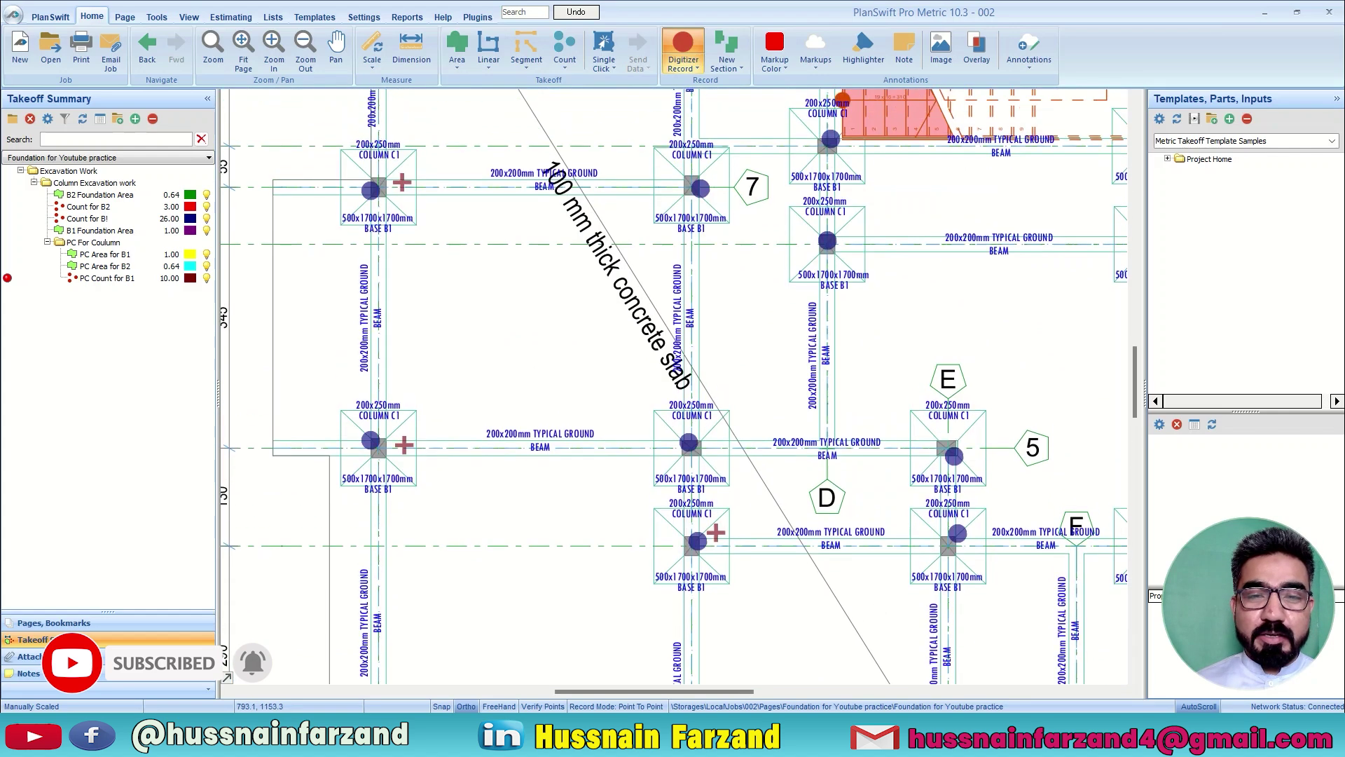
left_click(709, 440)
left_click(667, 179)
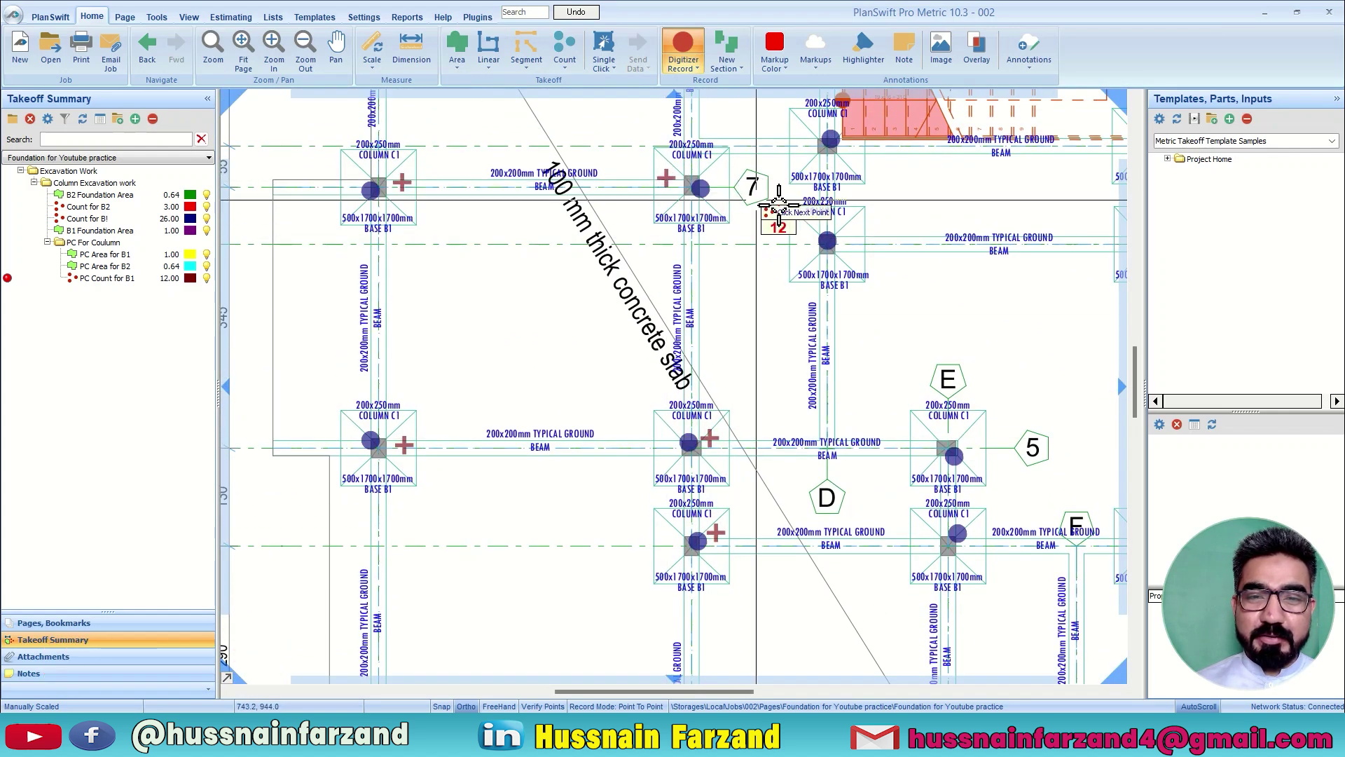
Add PC Count for B1 marks on the Base B1 footings along grid line D at lines 6, 8 and 9
left_click(854, 235)
scroll(806, 178, "up", 2)
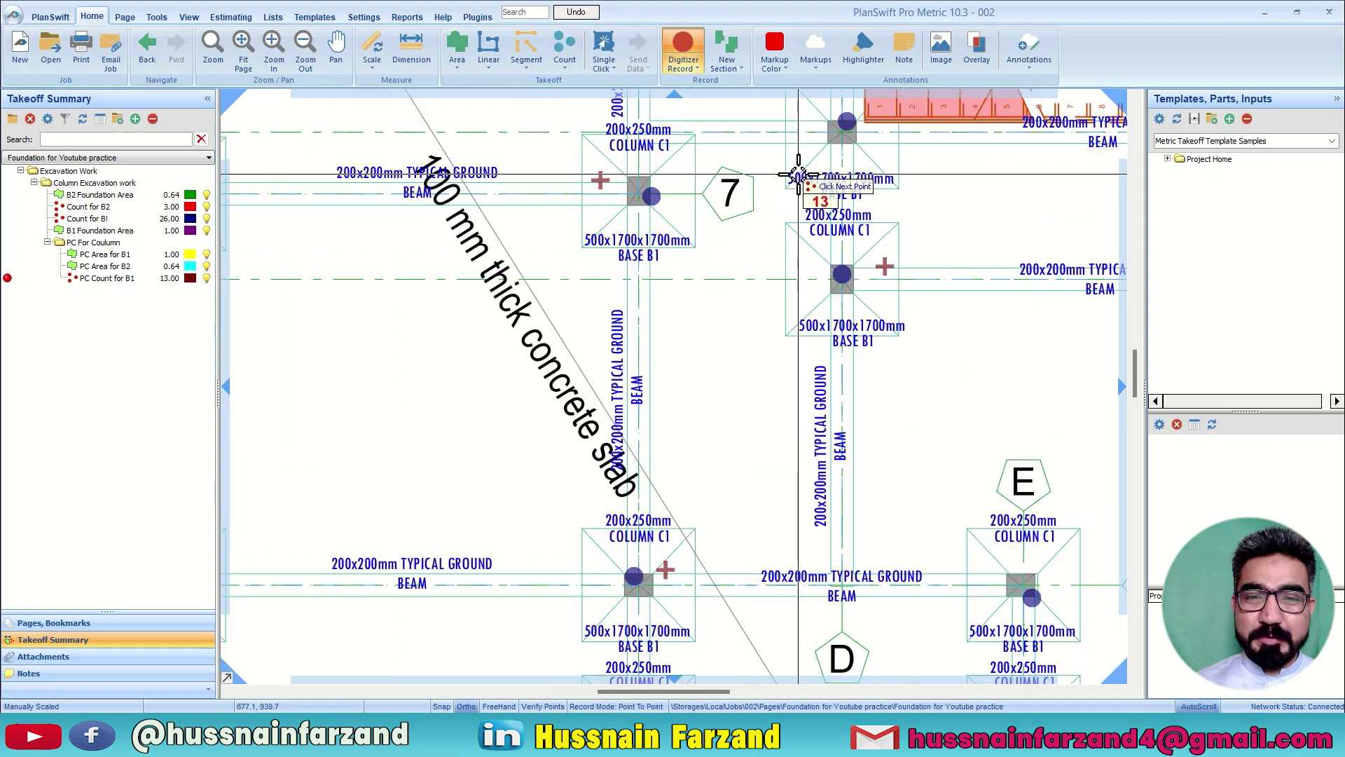
scroll(796, 196, "down", 2)
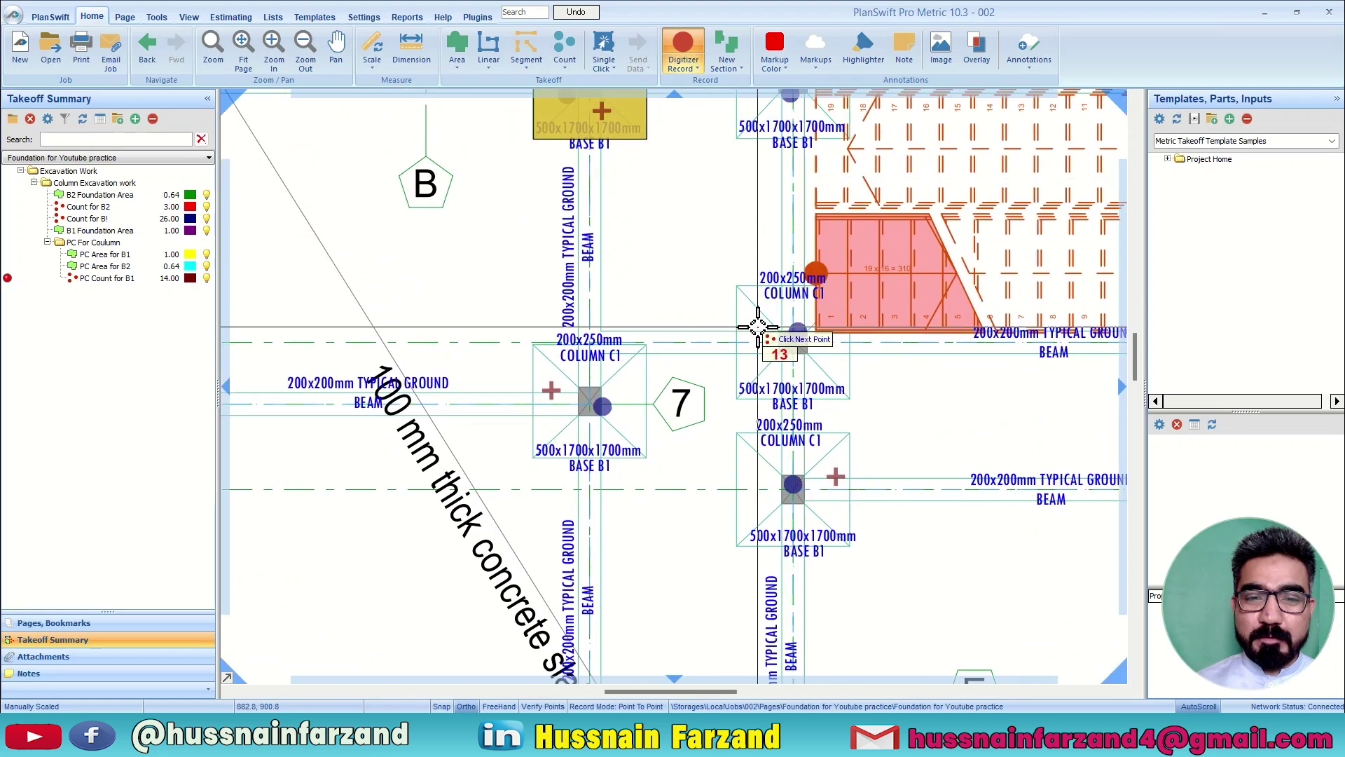
left_click(759, 312)
left_click(761, 147)
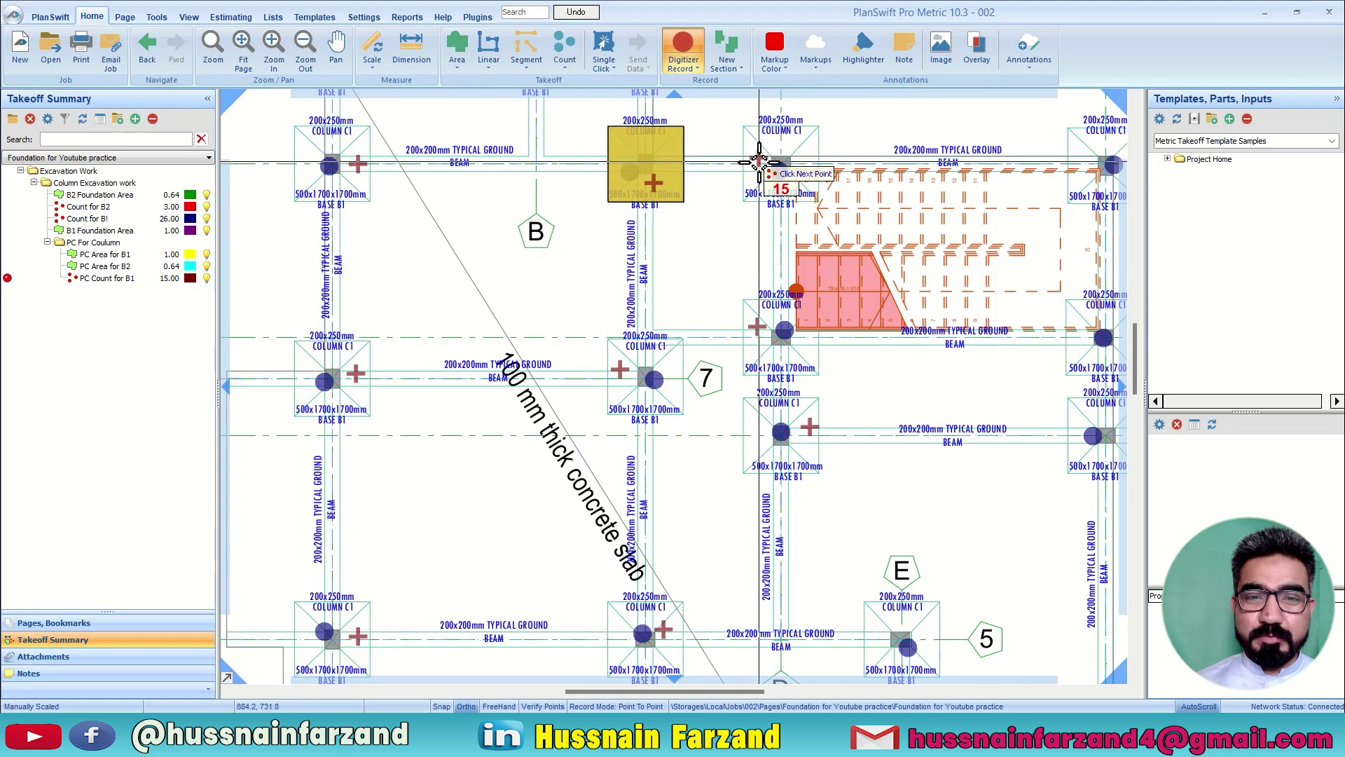
Add PC Count for B1 marks on the Base B1 footings along grid line G at lines 9, 8 and 6
scroll(759, 180, "down", 1)
scroll(760, 181, "down", 1)
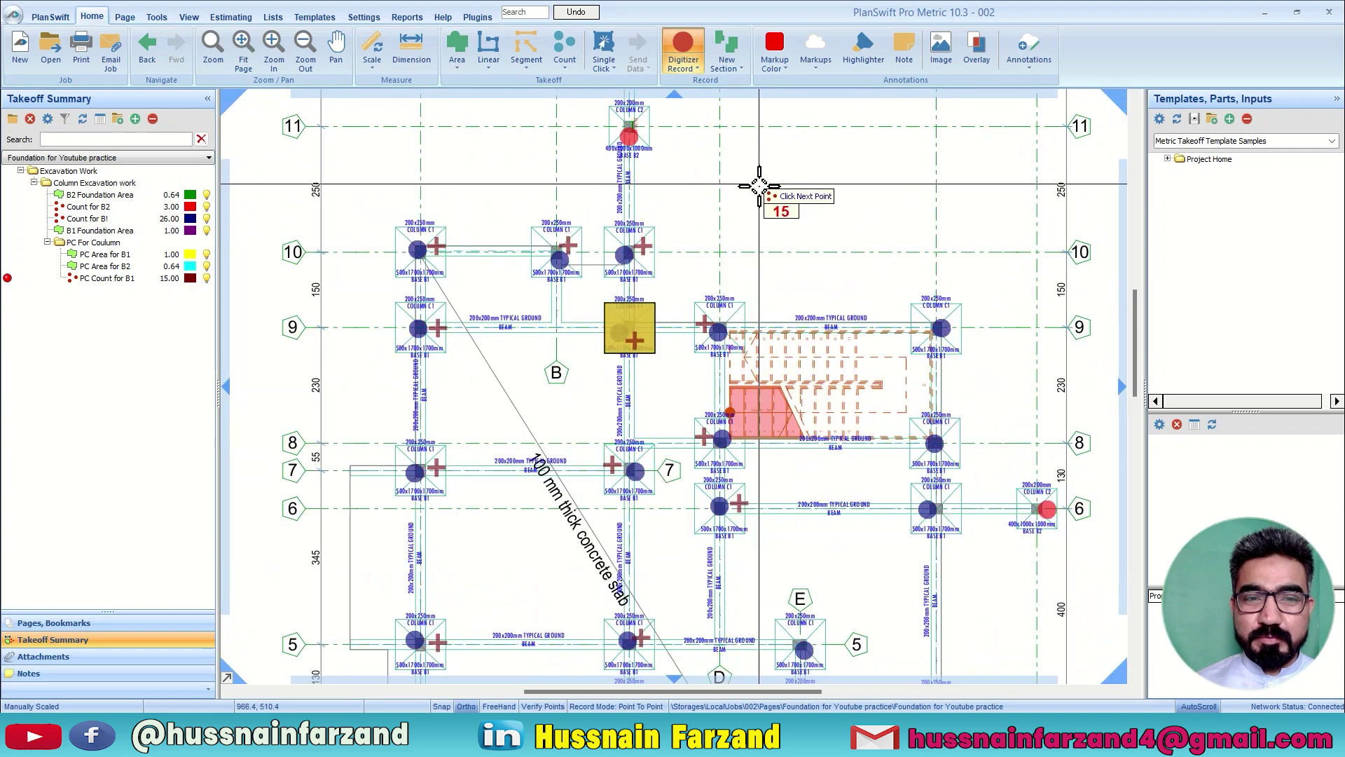
scroll(936, 330, "up", 2)
left_click(882, 314)
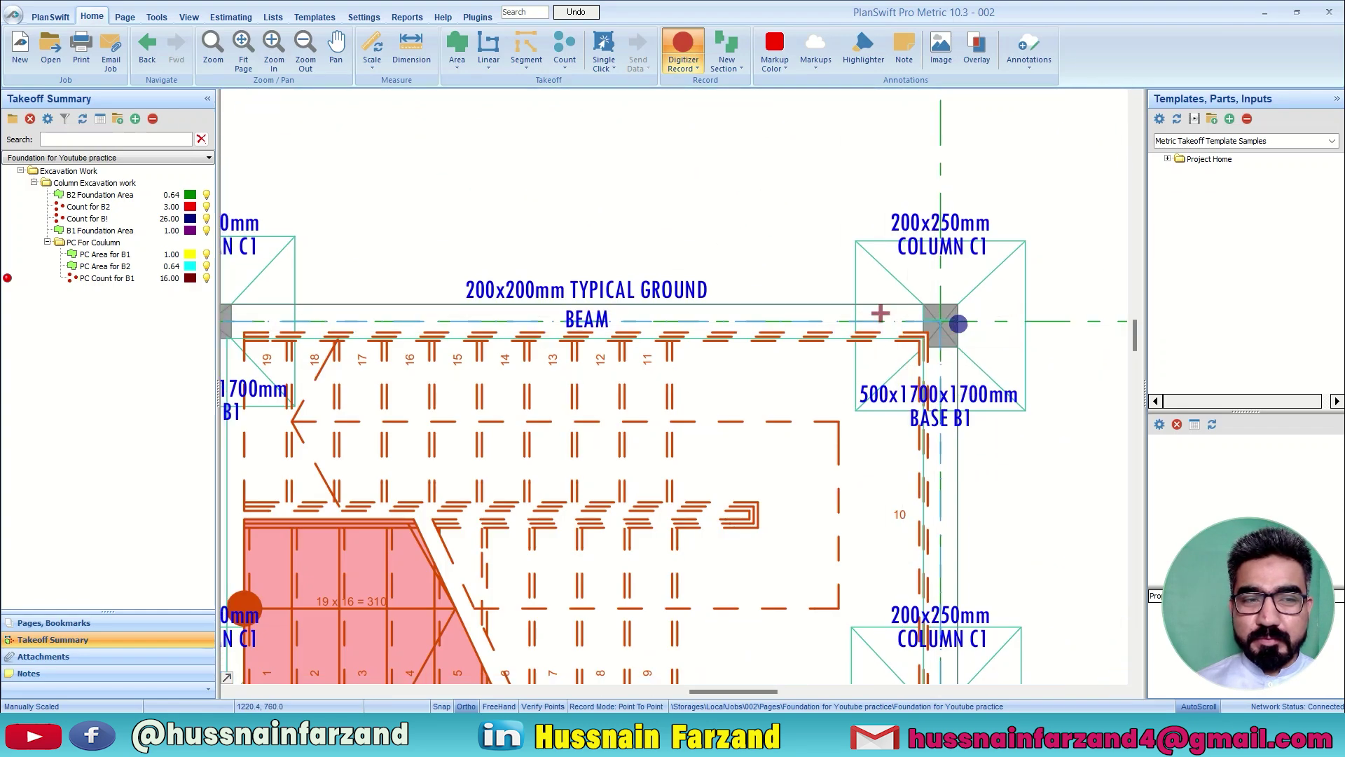
scroll(901, 375, "down", 1)
left_click(809, 366)
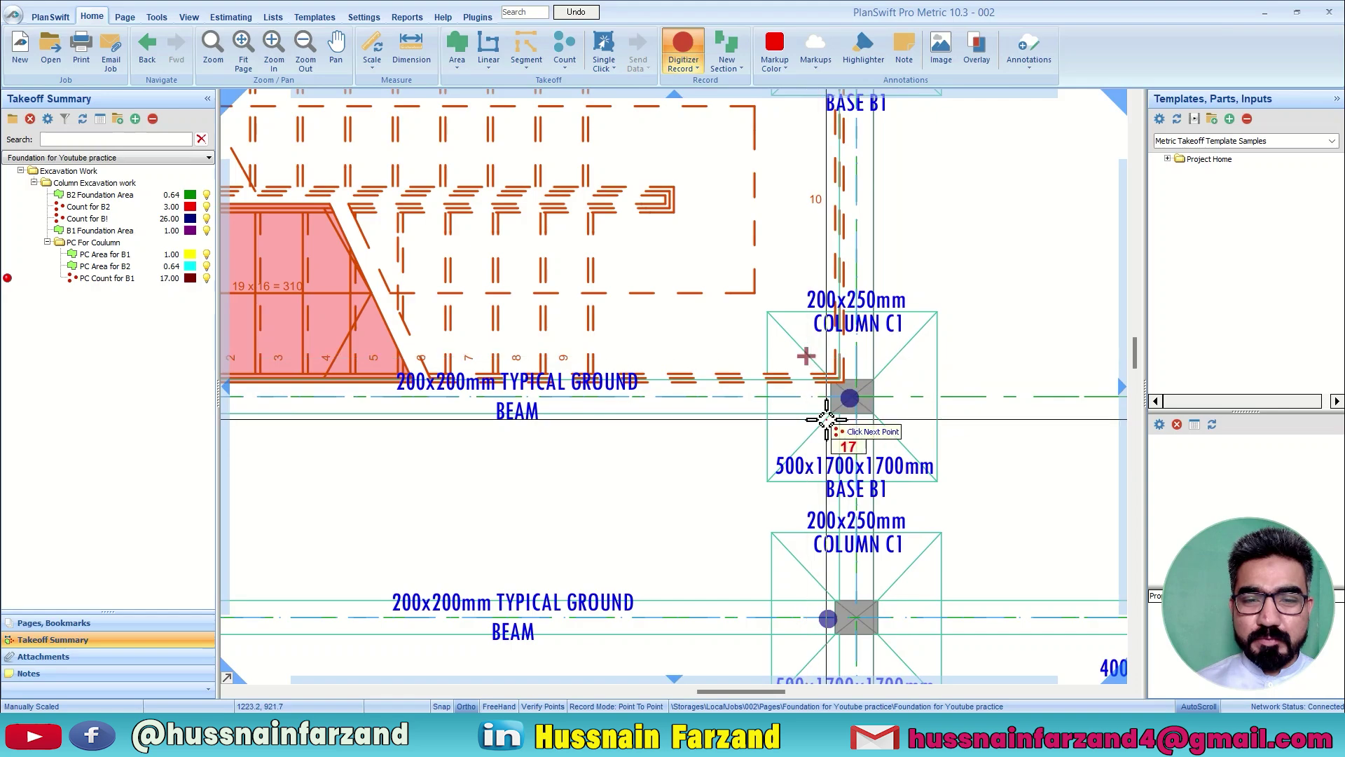
scroll(817, 445, "down", 1)
scroll(817, 360, "down", 1)
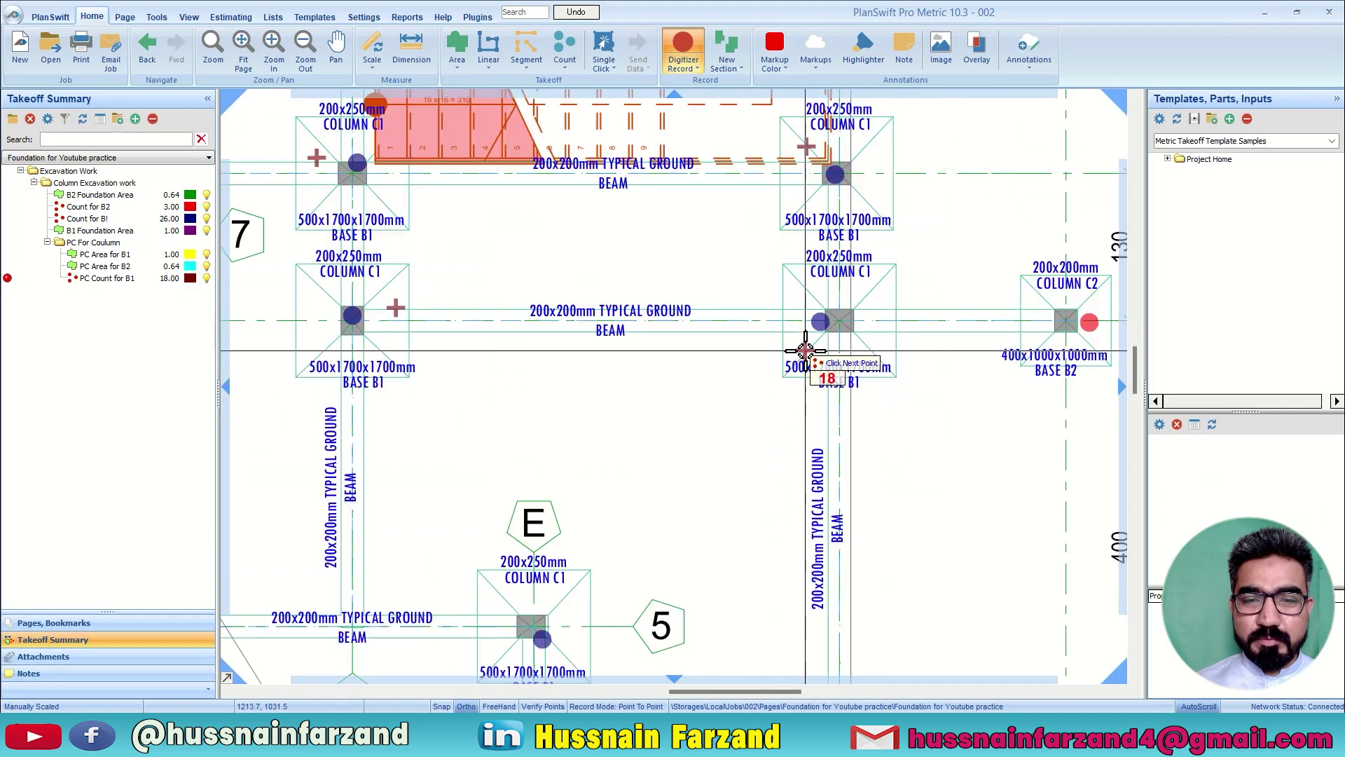
Add PC Count for B1 marks on the Base B1 footings at G-4 and F-3 and along grid line E at lines 3, 4 and 5
left_click(809, 362)
left_click(786, 432)
left_click(756, 628)
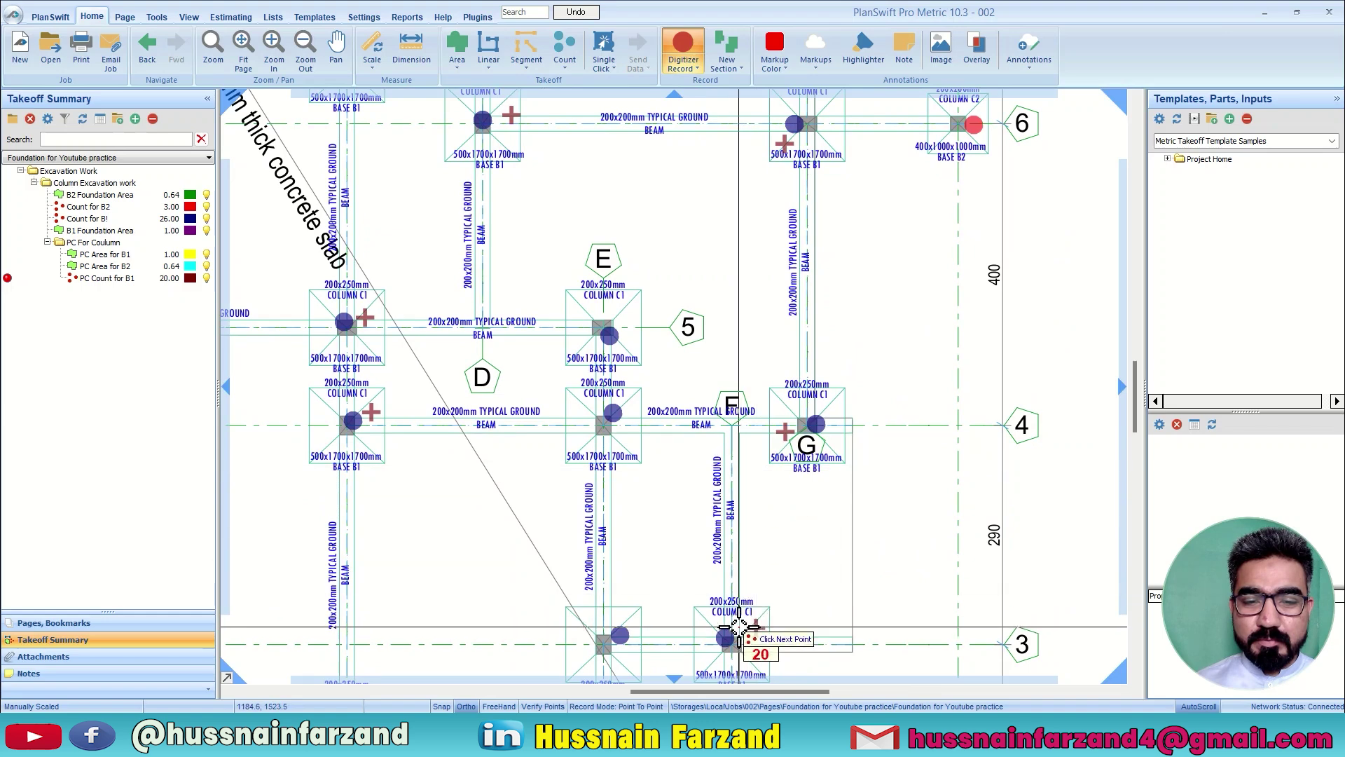
left_click(615, 616)
left_click(616, 435)
left_click(627, 324)
Add PC Count for B1 marks on the remaining Base B1 footings at E-1, E-2 and F-1
scroll(480, 389, "down", 5)
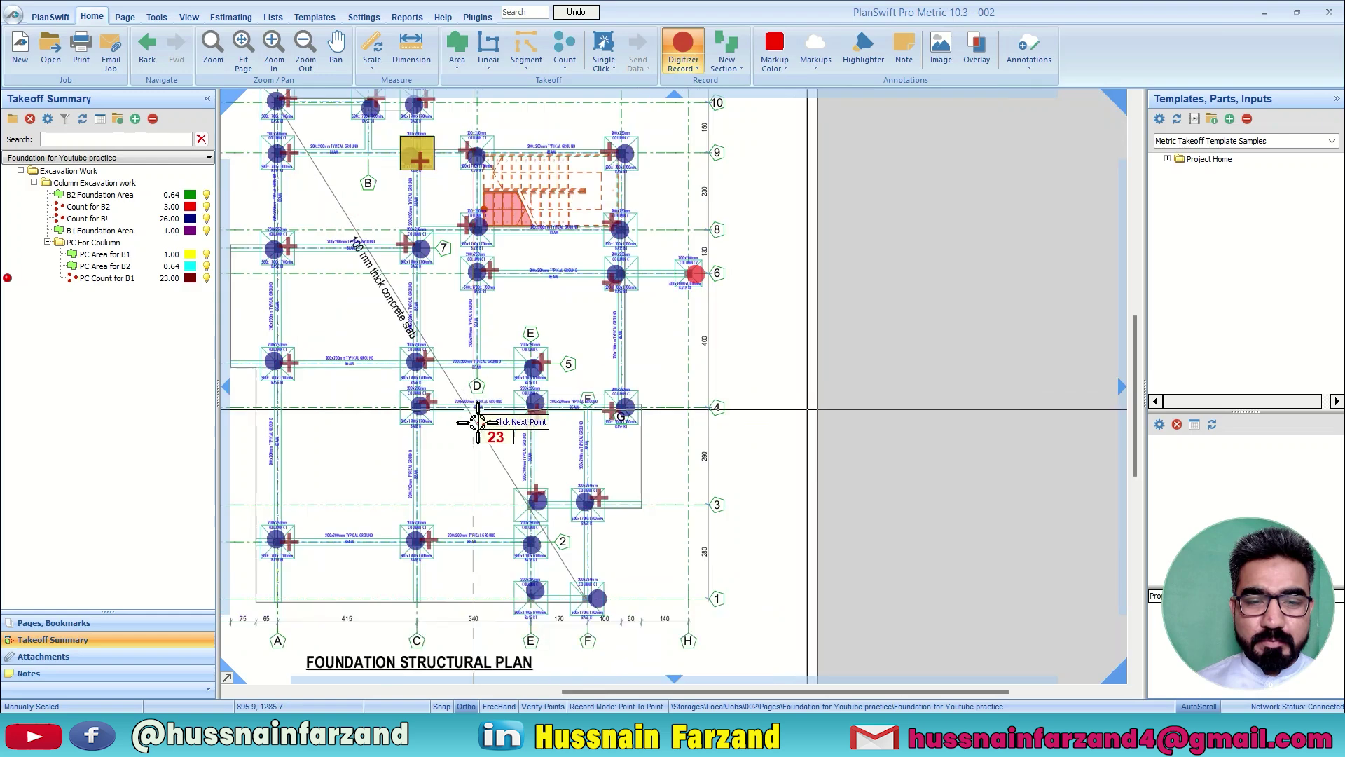
scroll(604, 386, "up", 3)
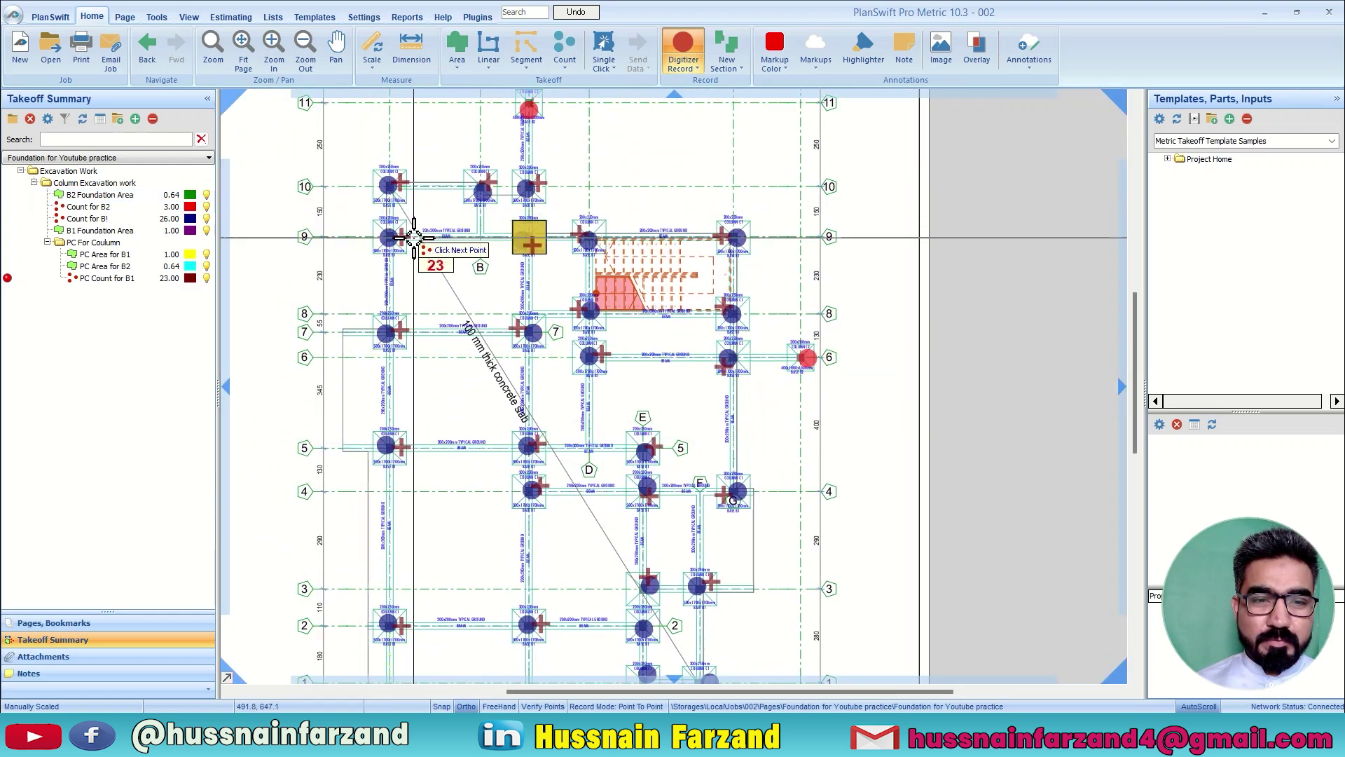
scroll(457, 376, "down", 3)
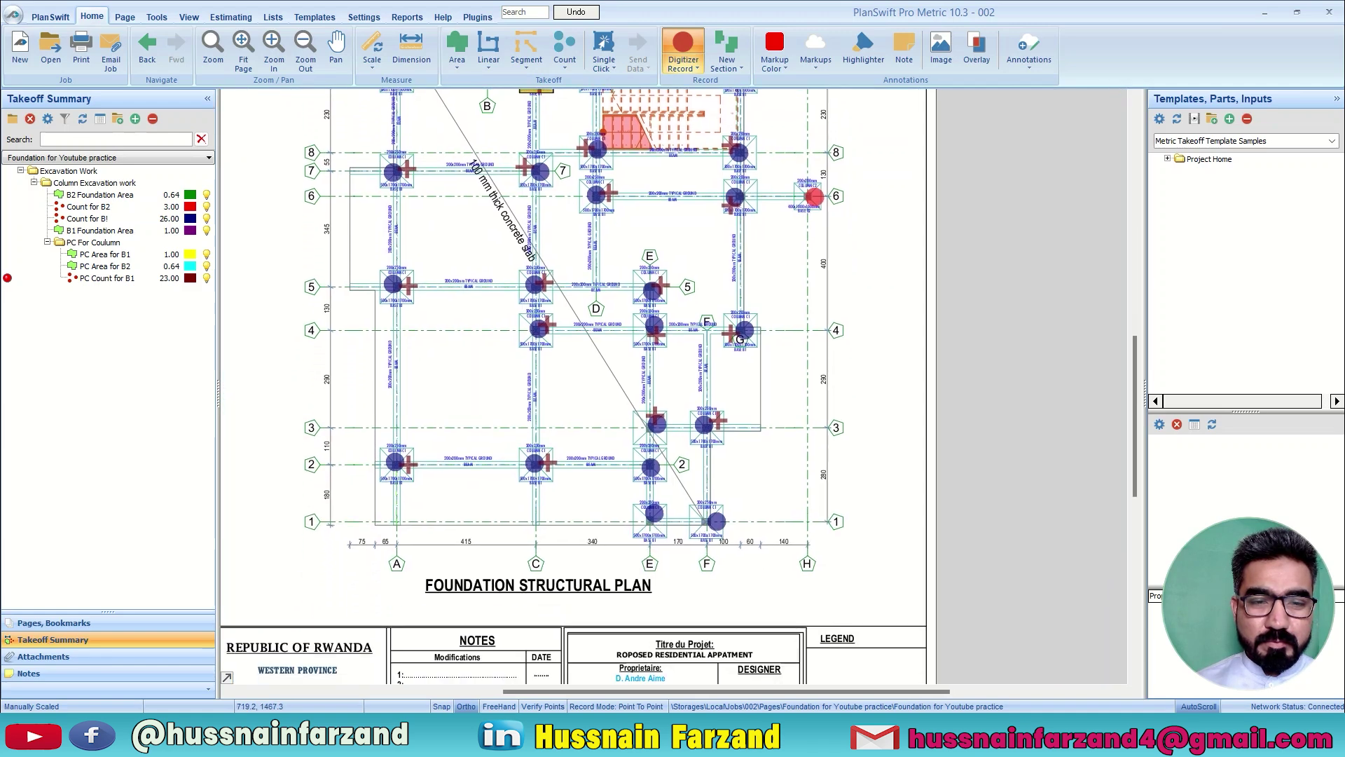
scroll(616, 549, "up", 2)
left_click(638, 512)
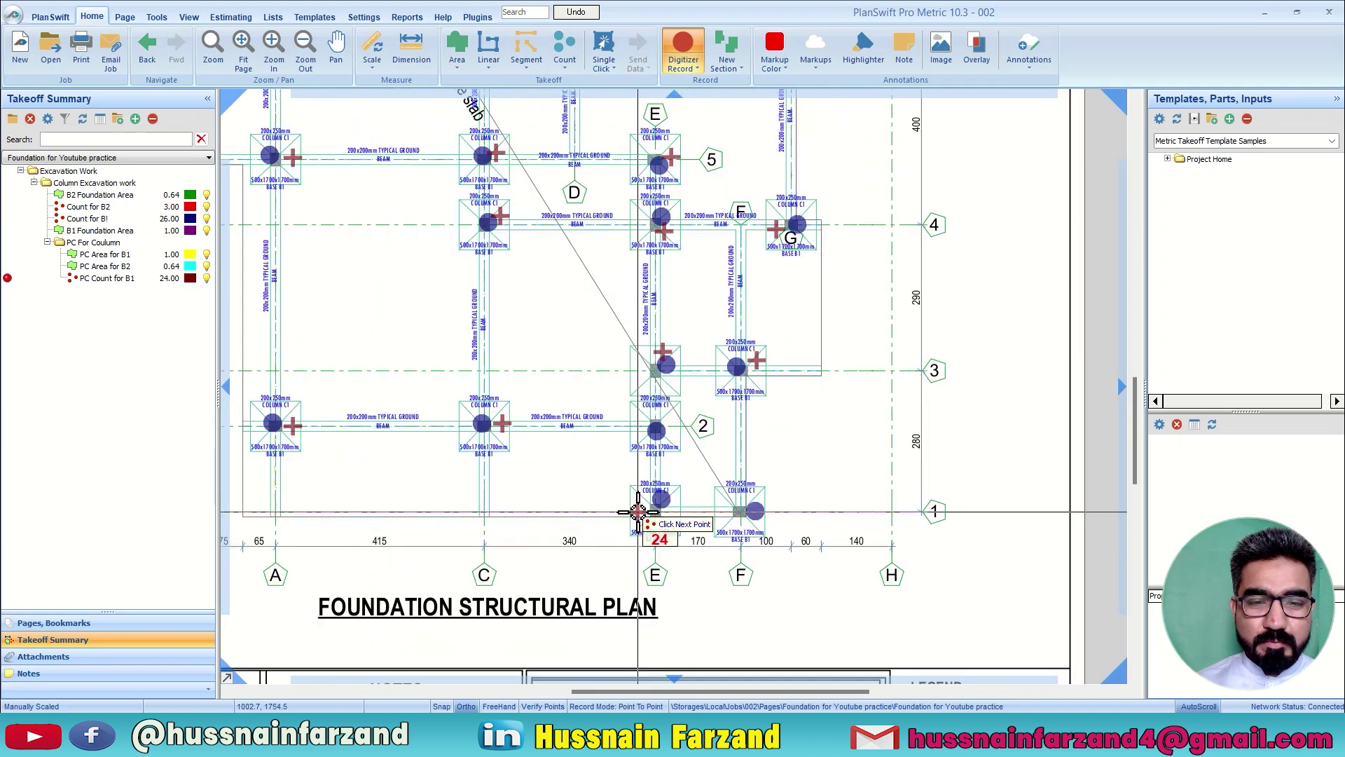
left_click(639, 432)
left_click(725, 513)
scroll(742, 442, "down", 4)
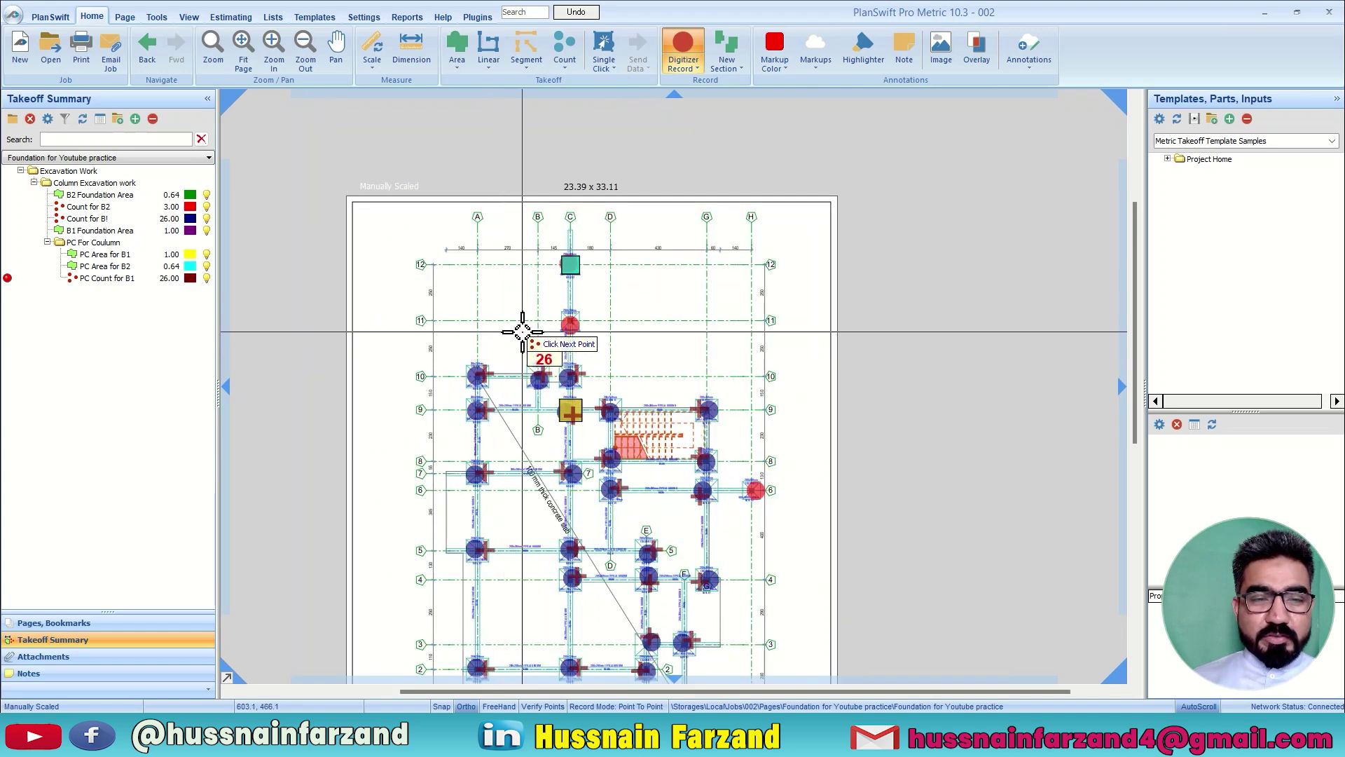
Create a count takeoff named PC Count for B2 in the PC For Coulumn folder and mark the Base B2 footing at C-12
left_click(106, 281)
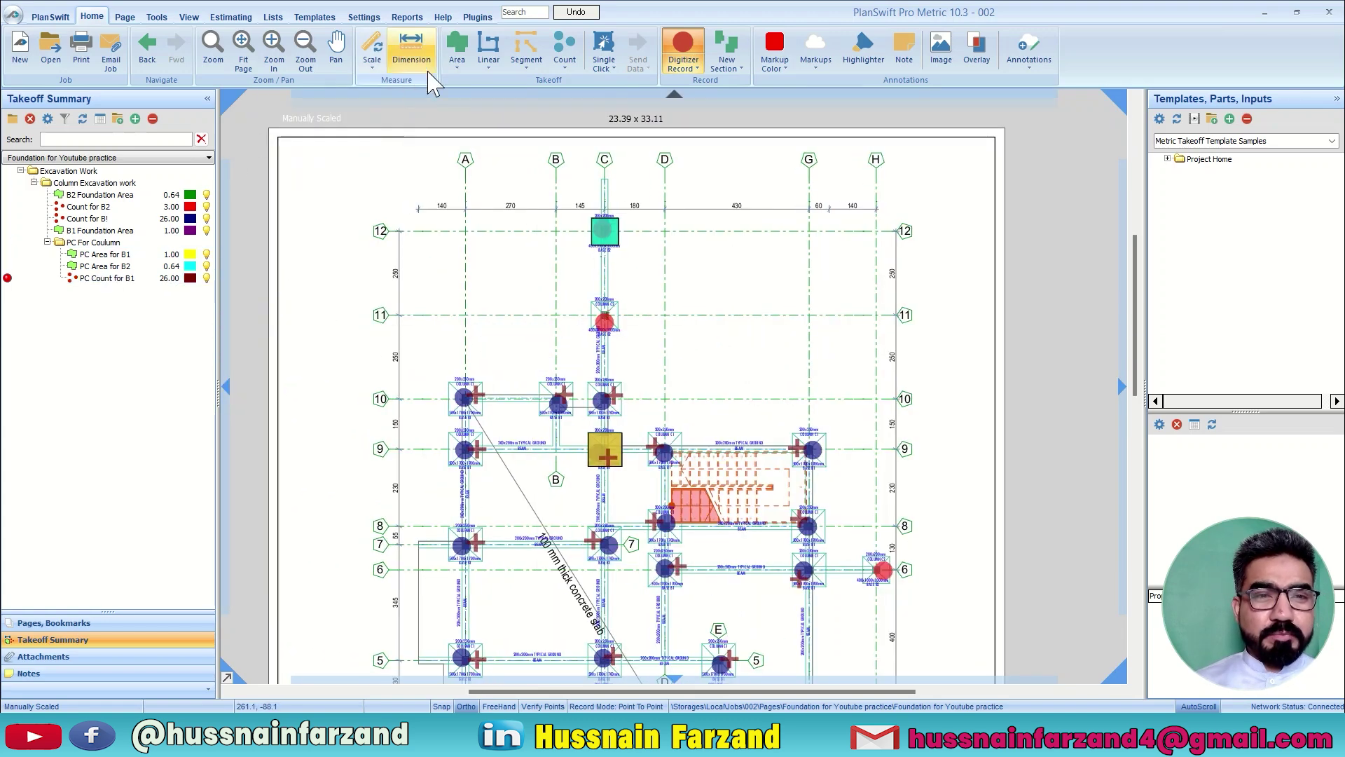
left_click(574, 56)
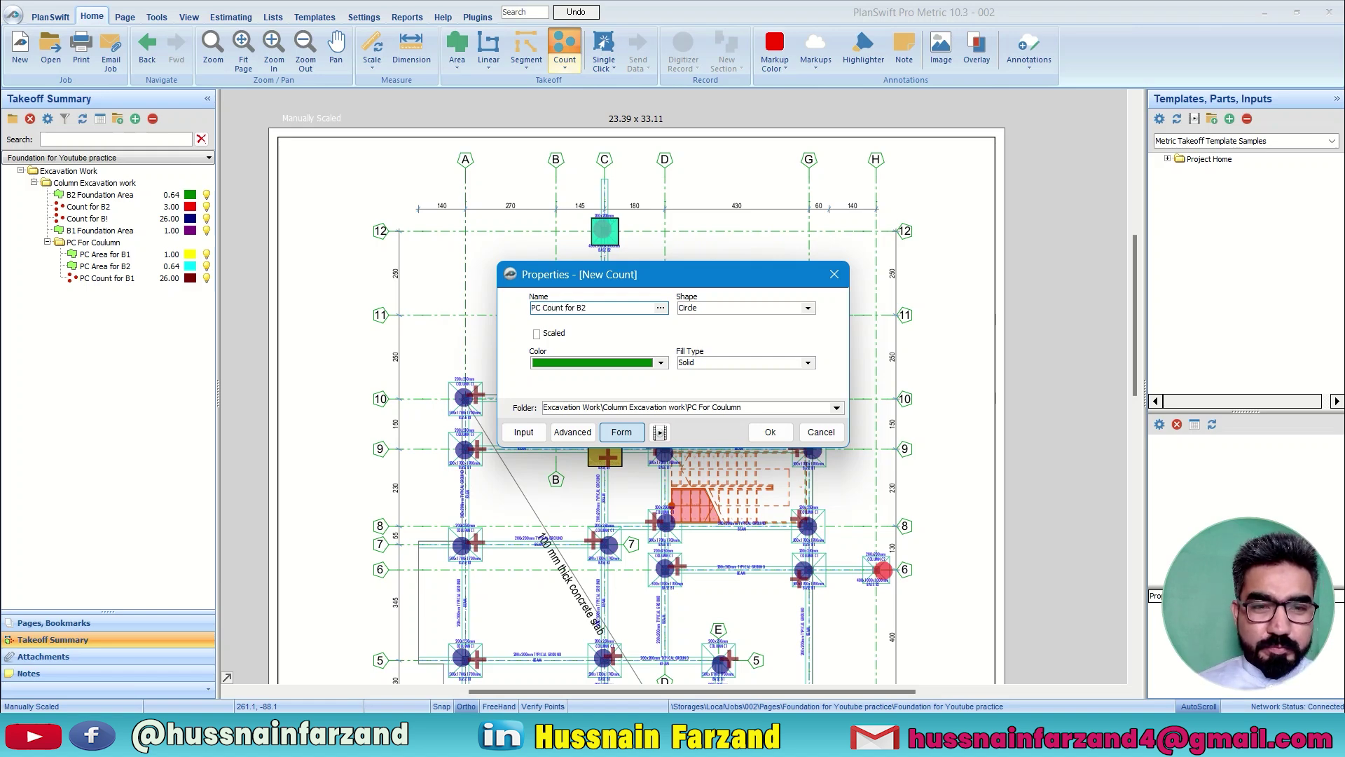
left_click(771, 433)
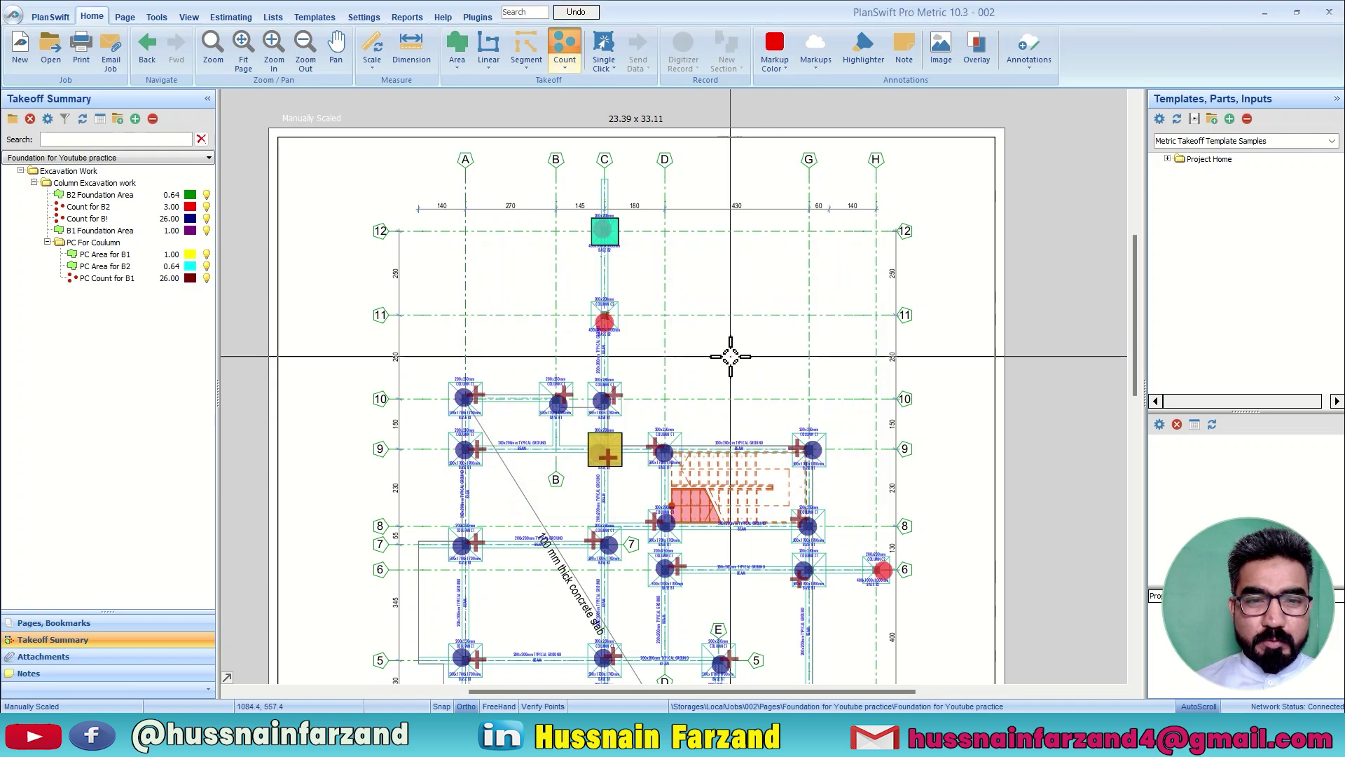
scroll(636, 255, "up", 5)
left_click(569, 214)
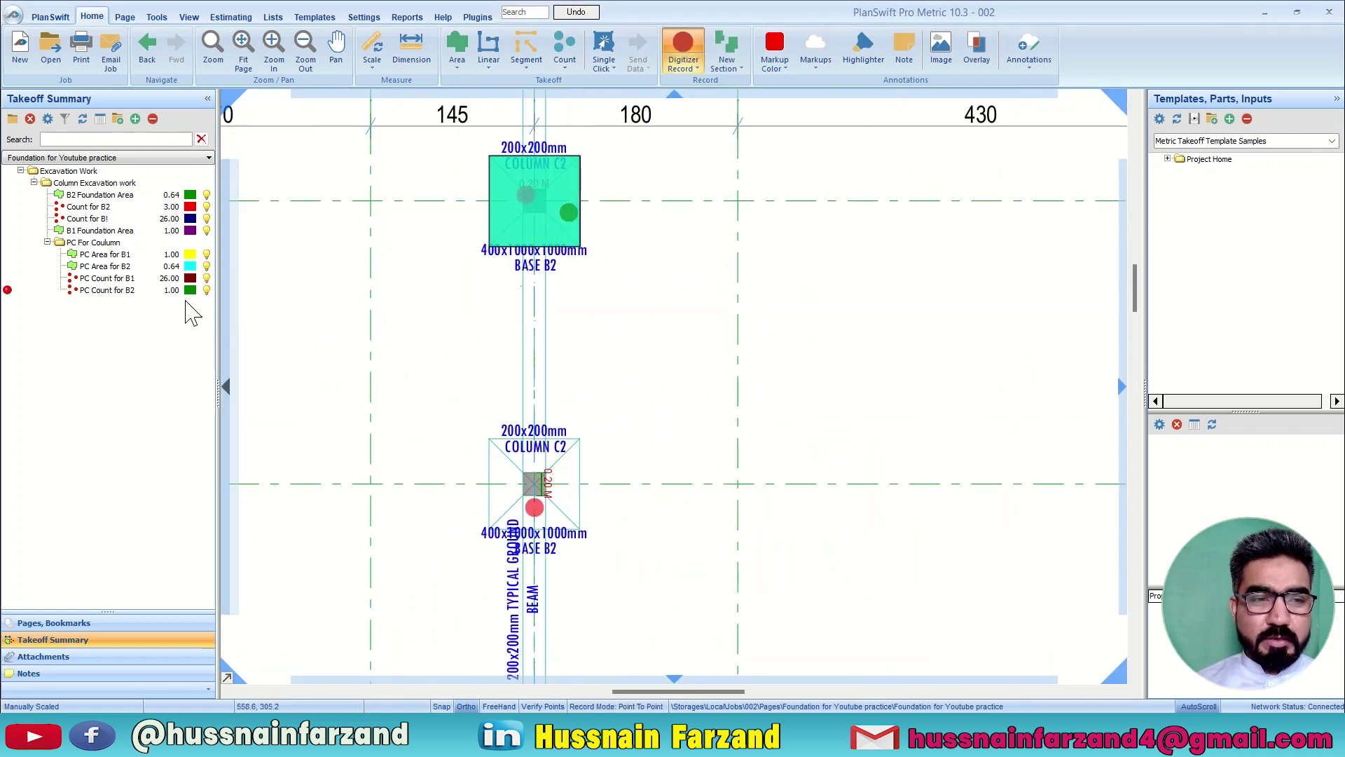
Change the marker shape of PC Count for B2 to Plus
double_click(110, 293)
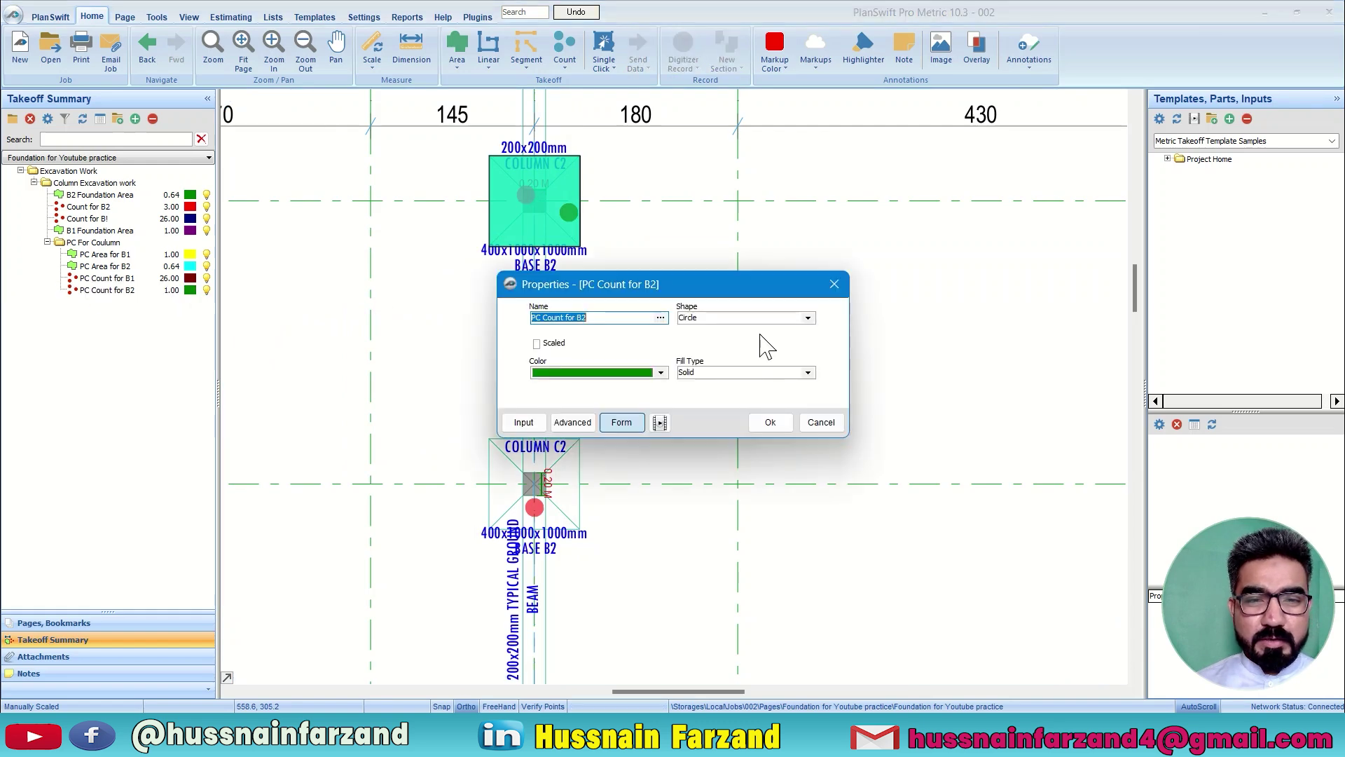
left_click(809, 319)
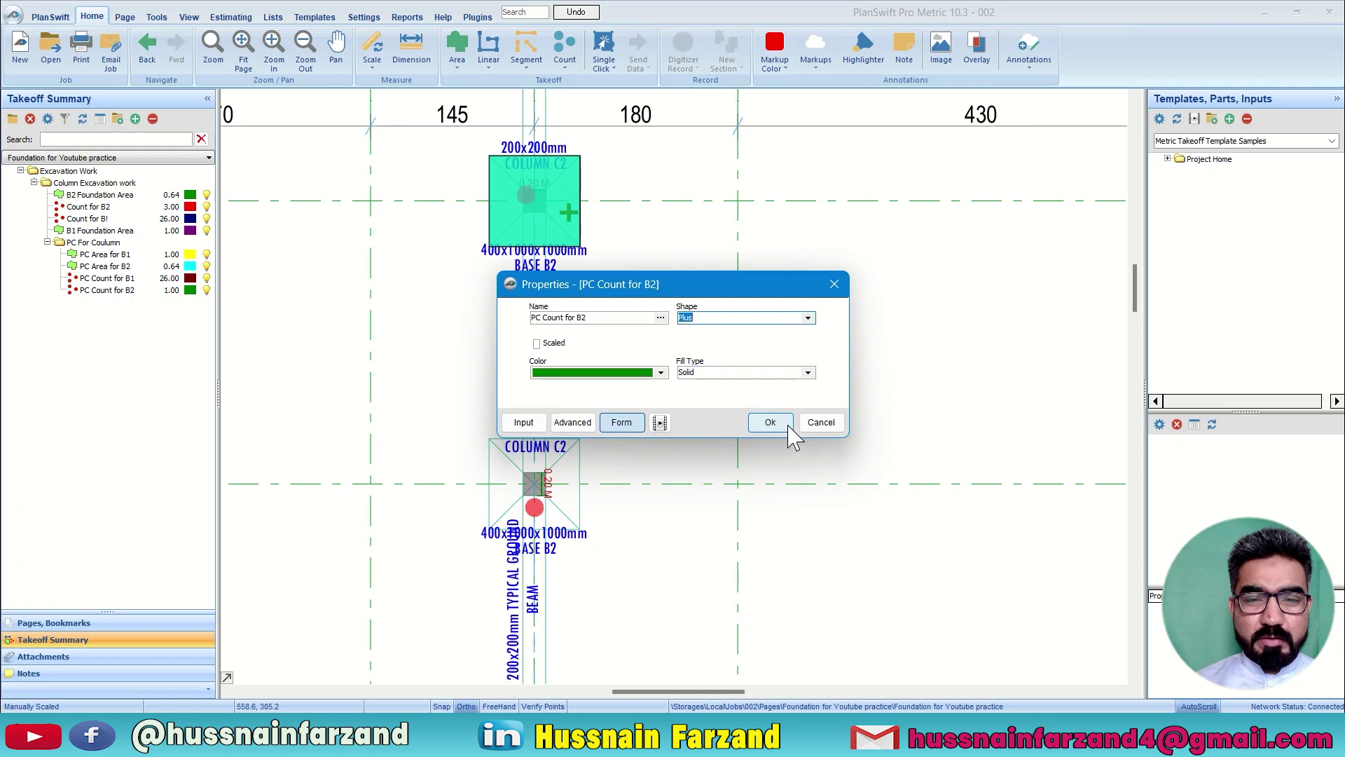
left_click(770, 422)
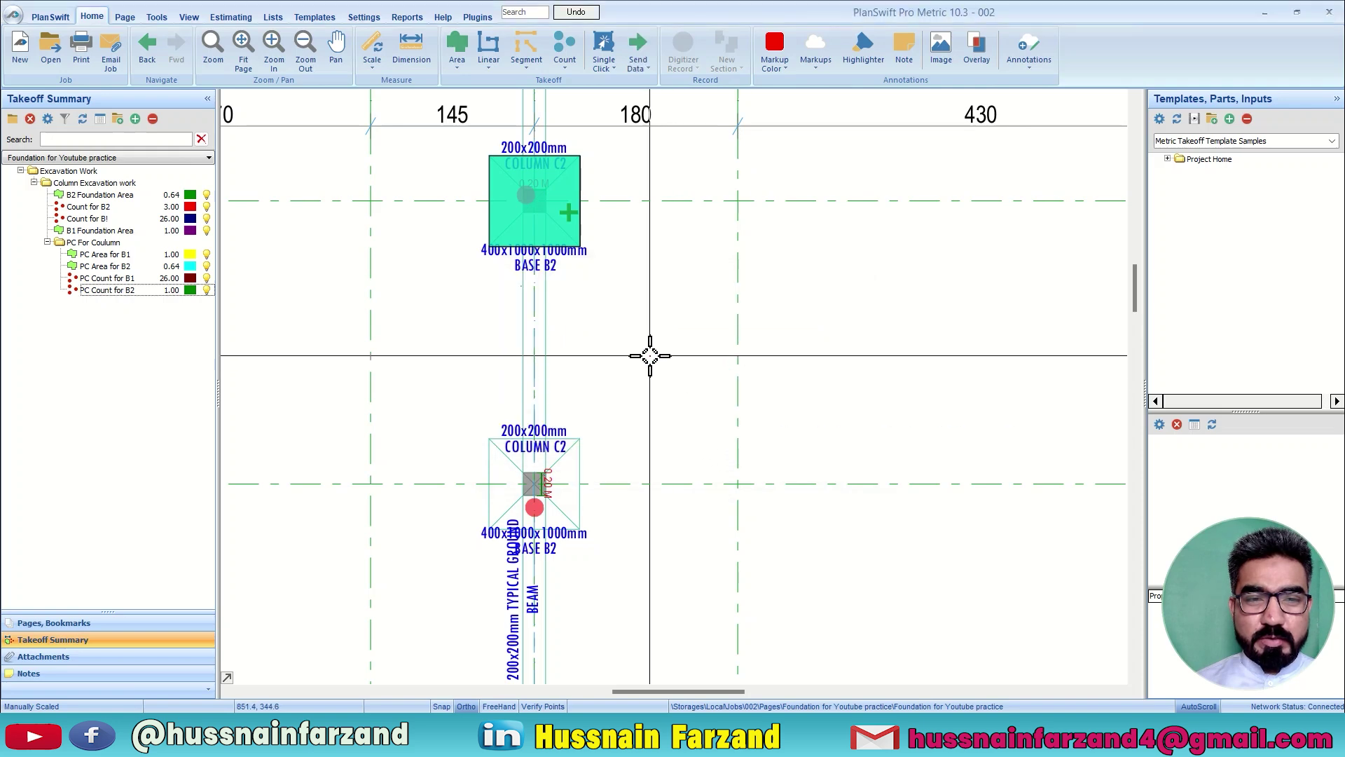
Resume recording PC Count for B2 and mark the Base B2 footings at C-11 and H-6
left_click(8, 290)
scroll(525, 504, "down", 3)
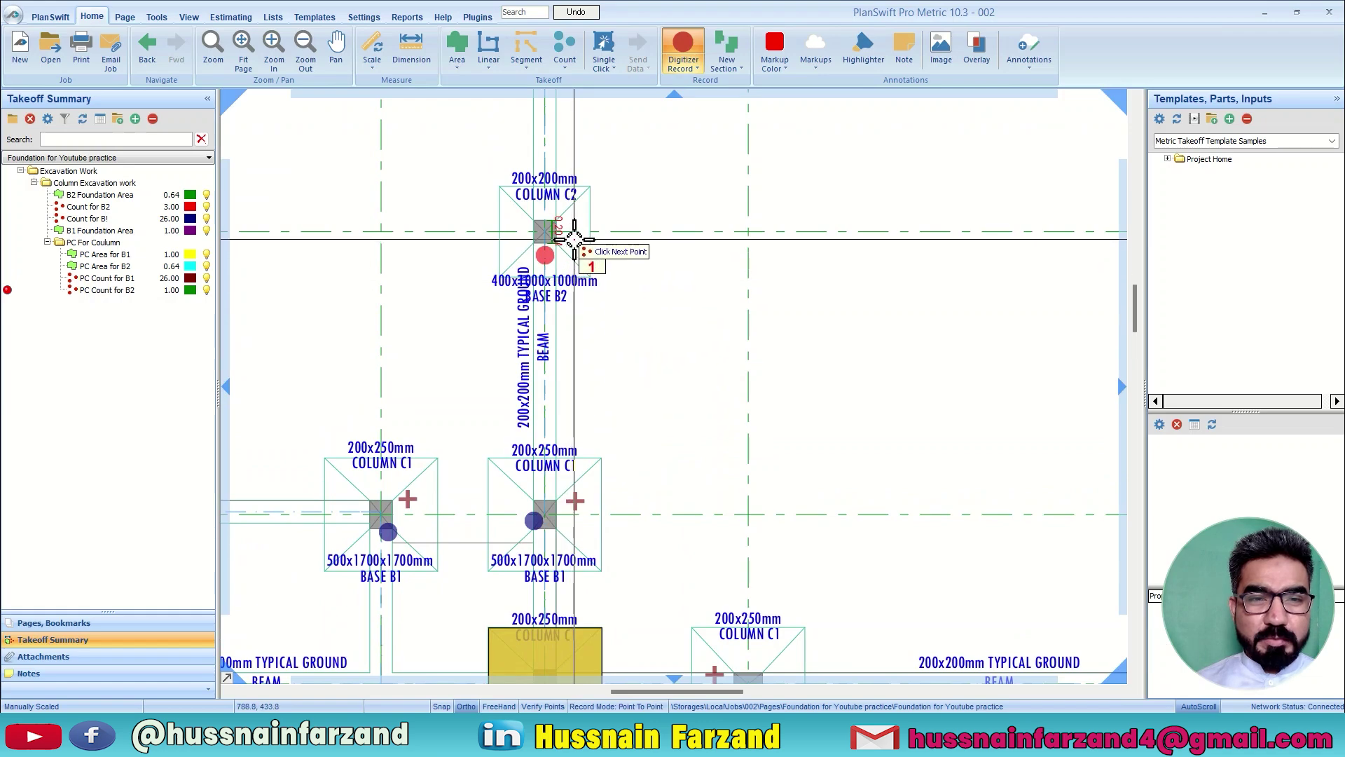
left_click(573, 239)
scroll(592, 375, "down", 3)
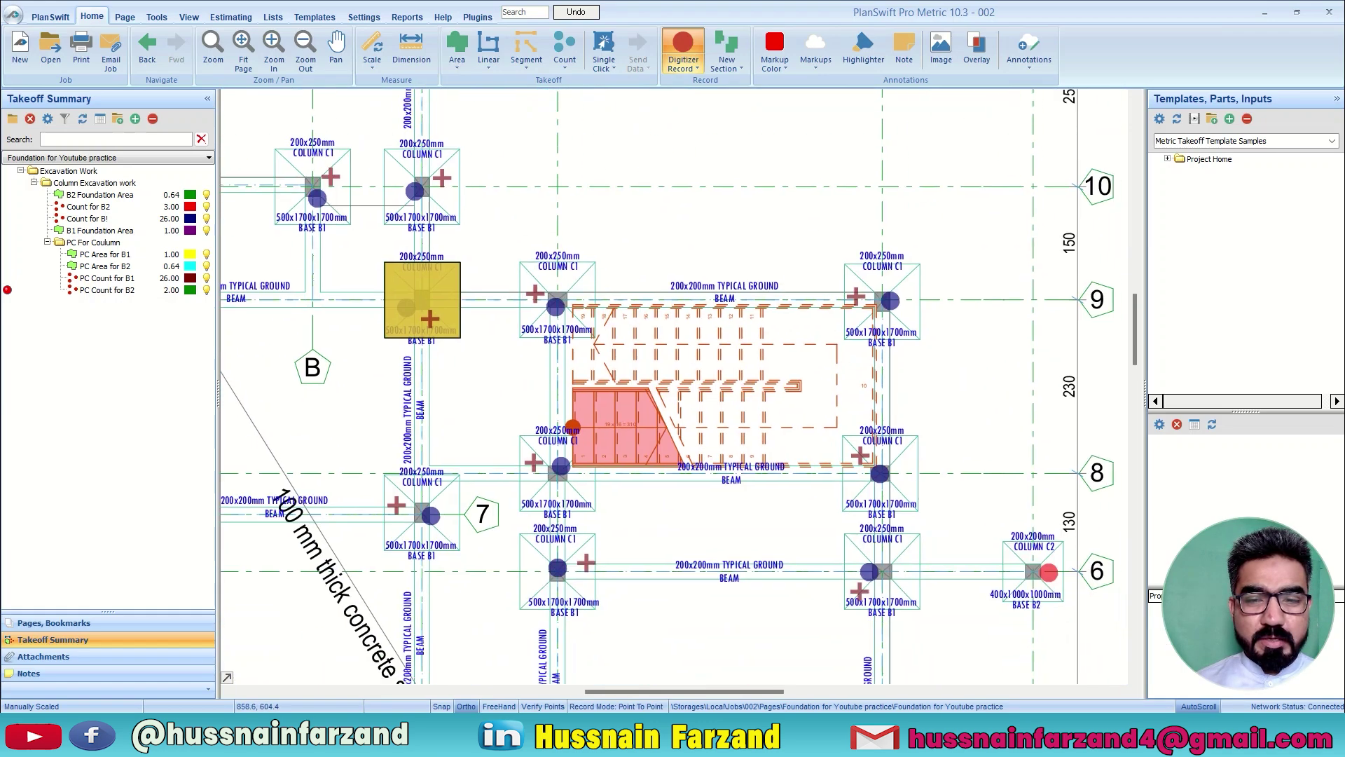
scroll(673, 386, "up", 2)
scroll(902, 344, "up", 2)
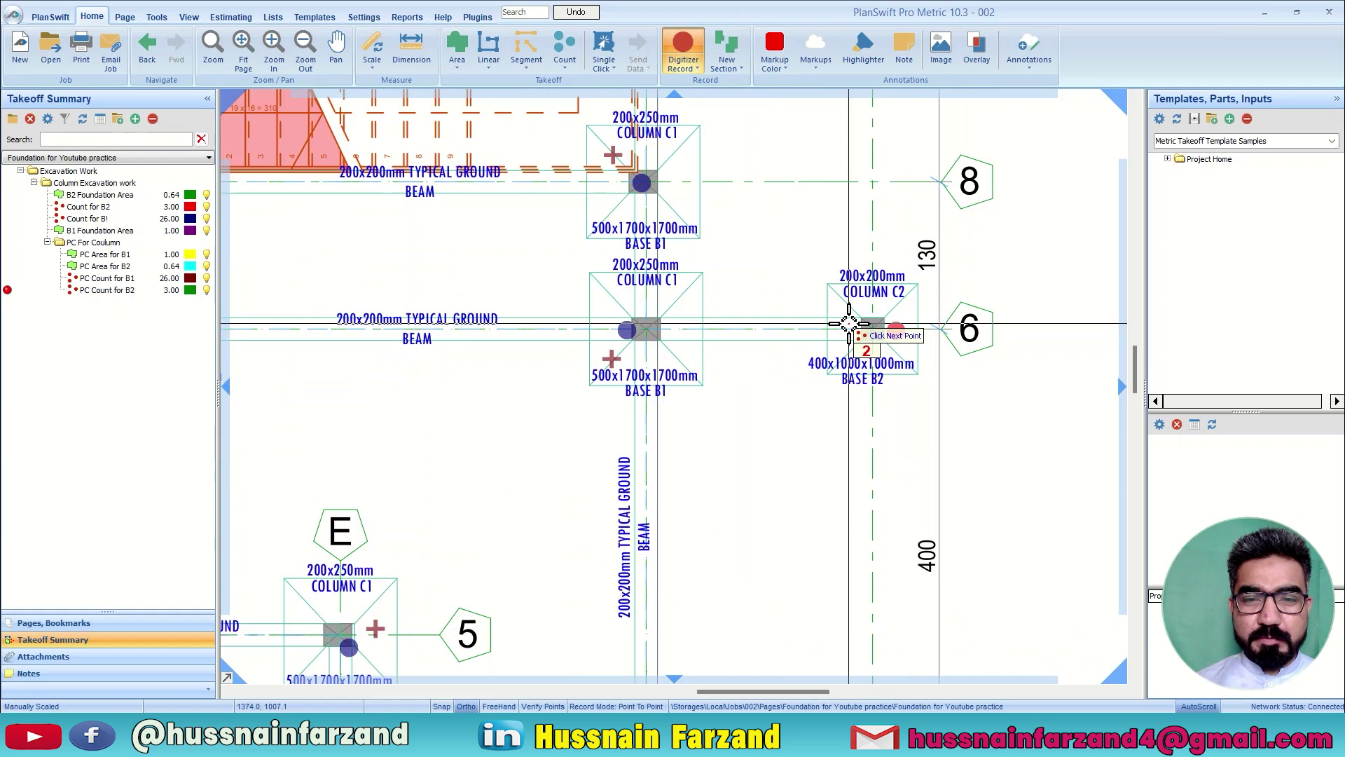
left_click(867, 330)
scroll(761, 414, "down", 4)
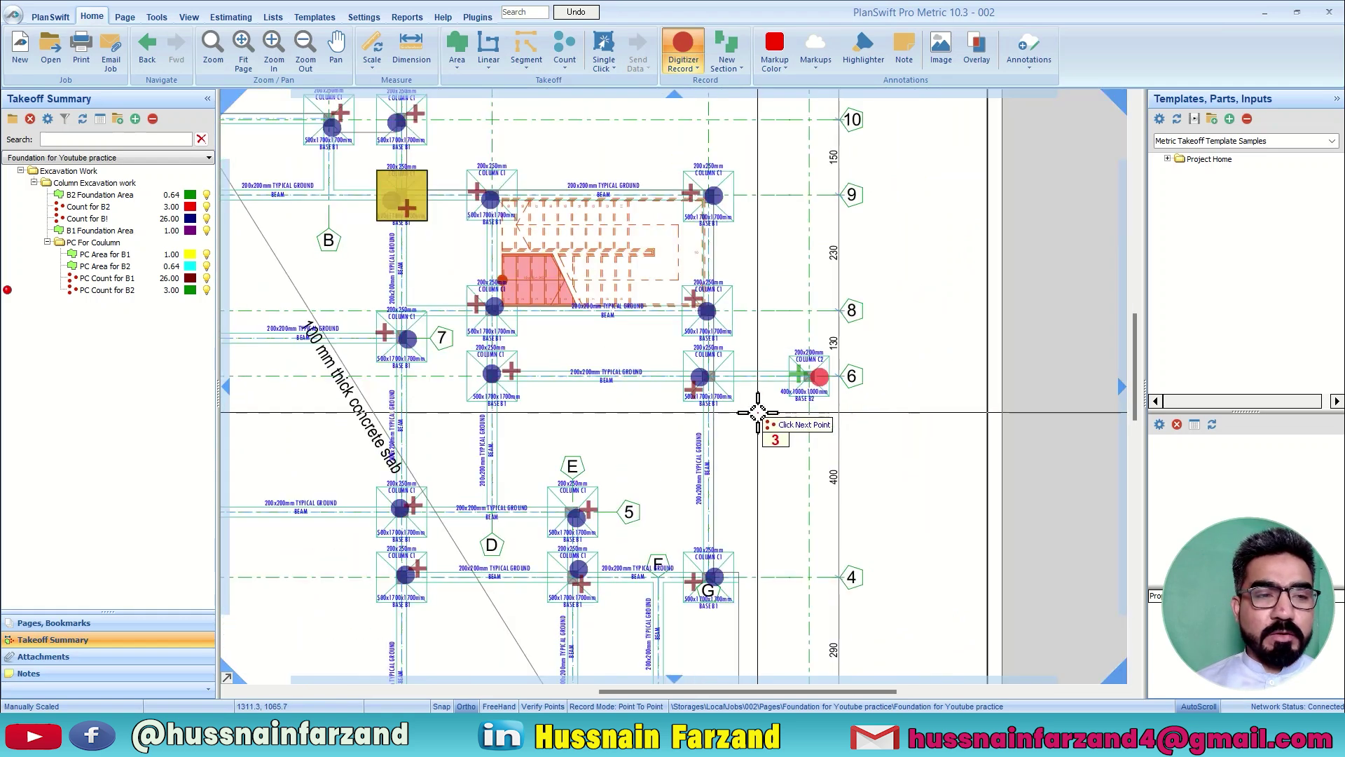
scroll(506, 403, "down", 4)
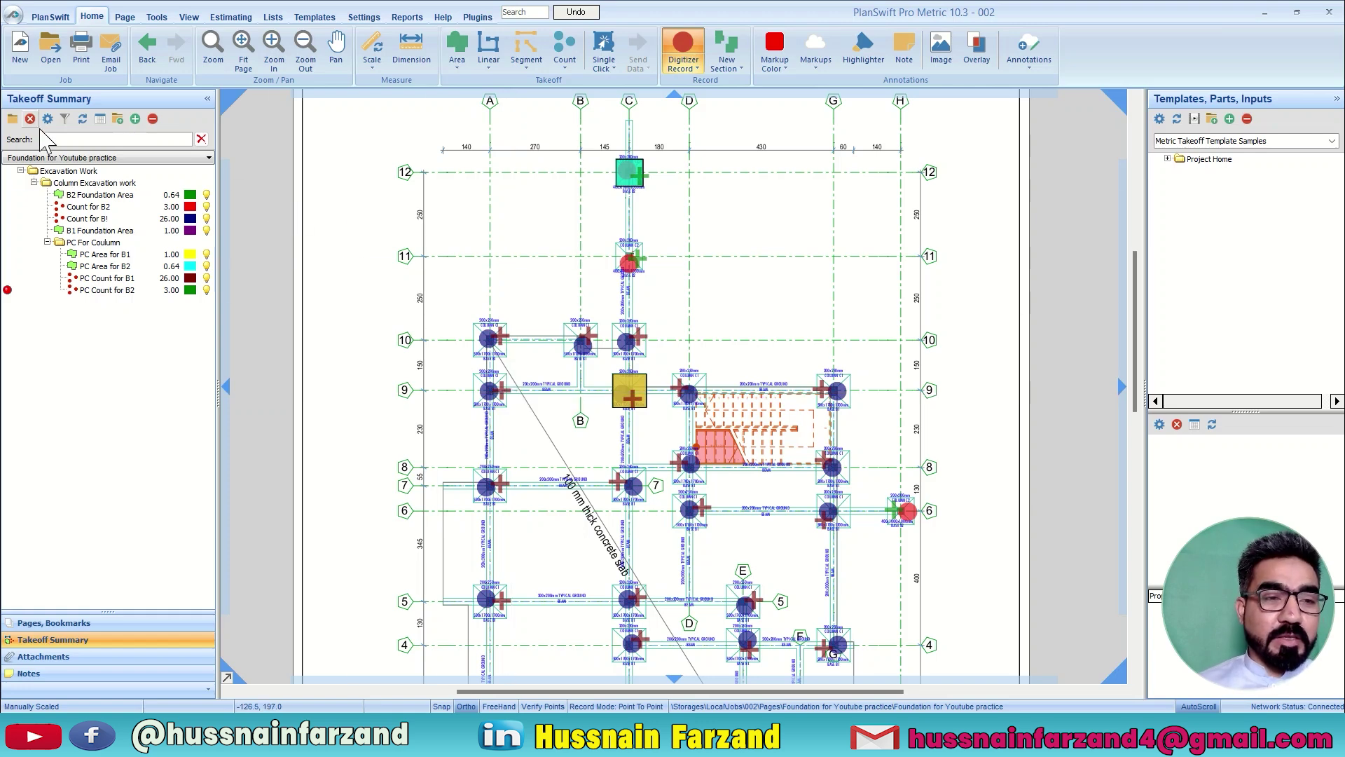
Review the PC area and PC count takeoffs for B1 and B2 by highlighting each one on the plan
left_click(105, 255)
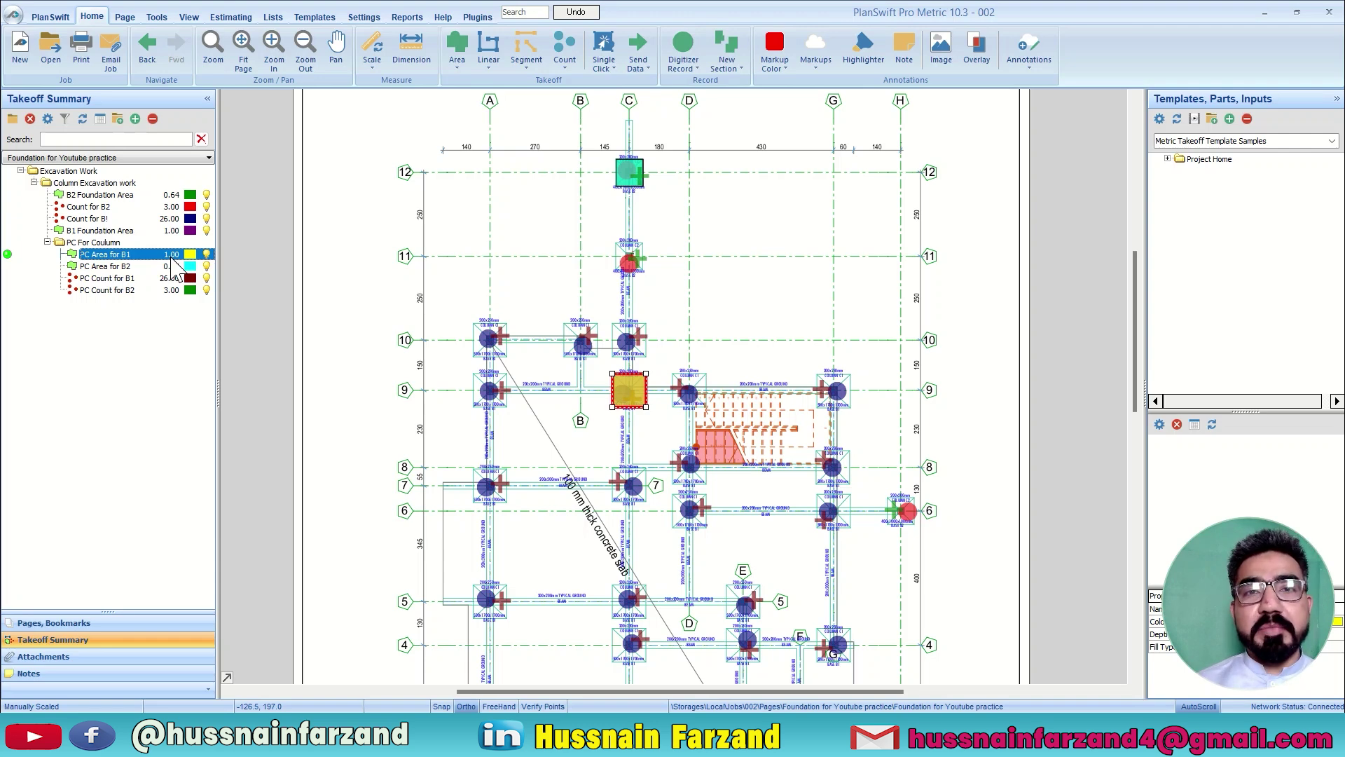
left_click(155, 268)
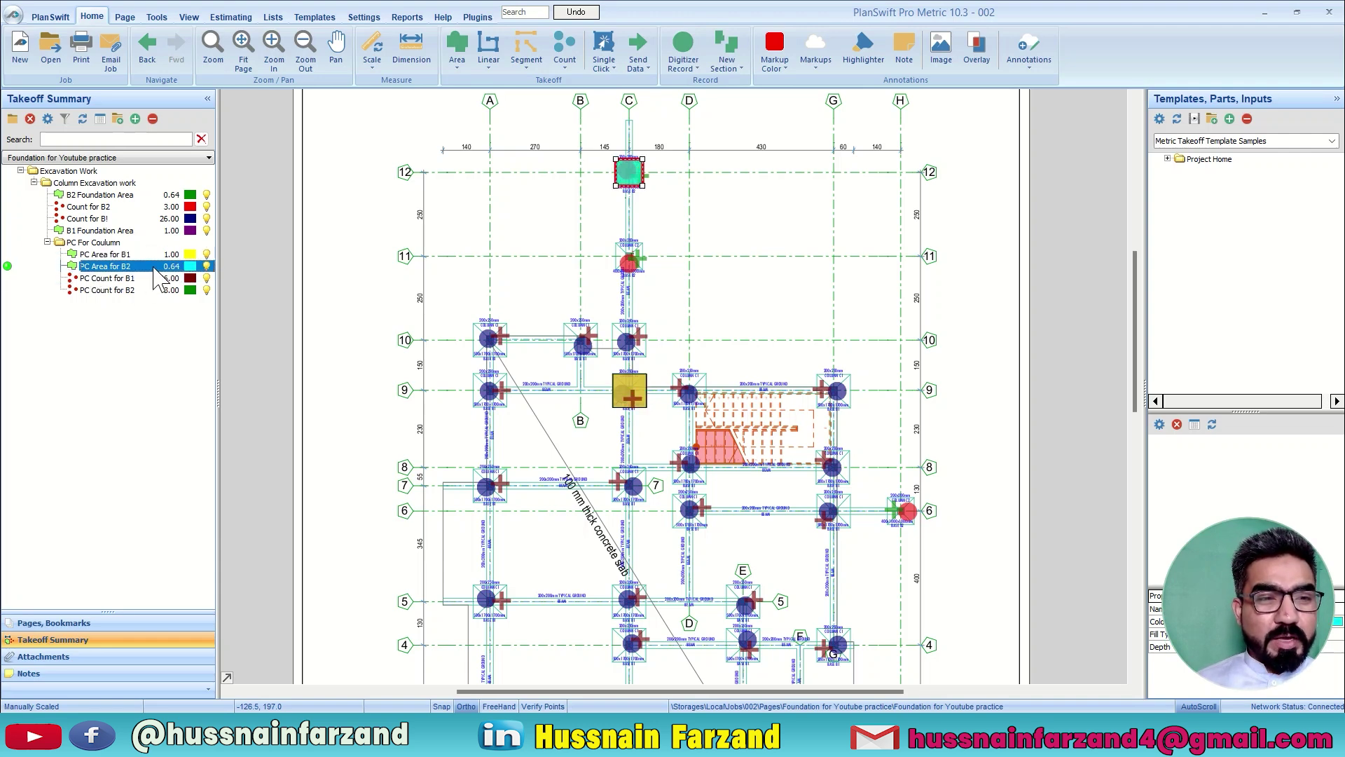
left_click(107, 279)
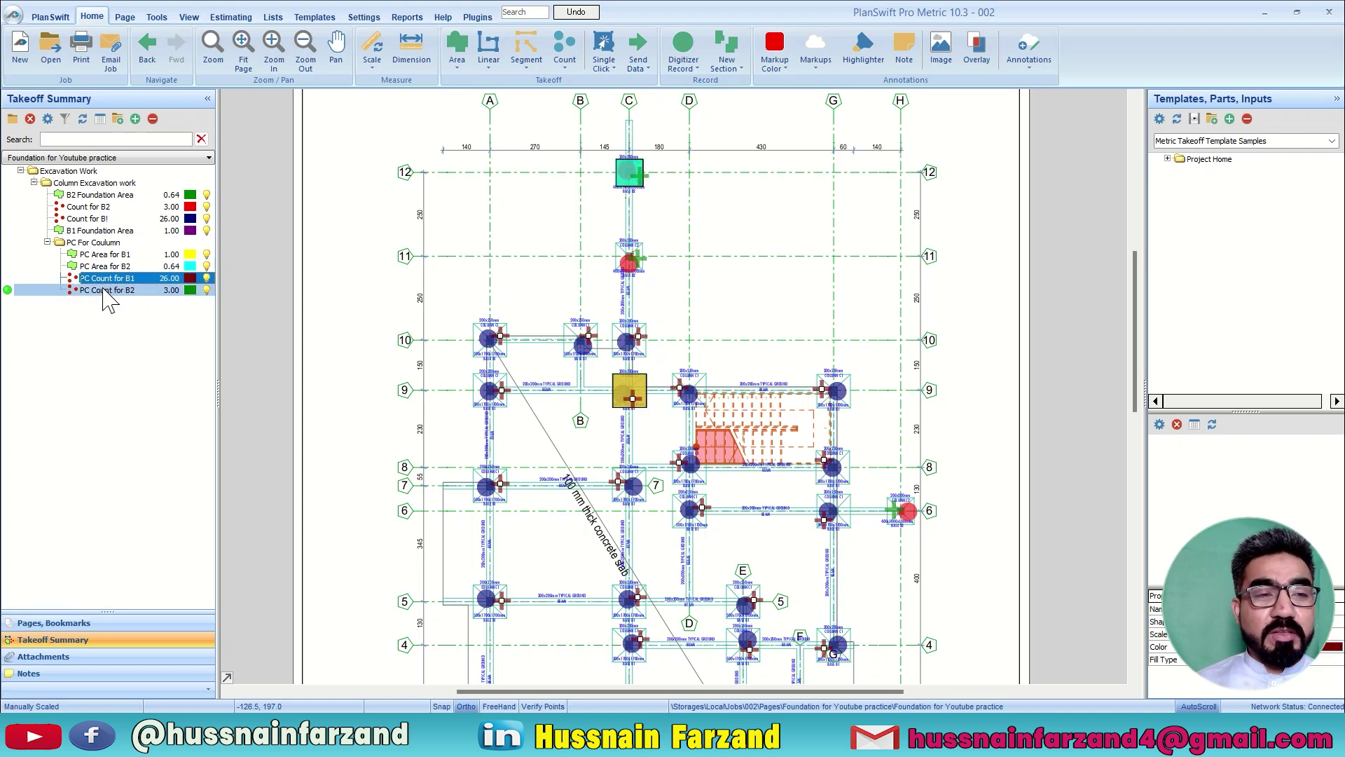
left_click(105, 290)
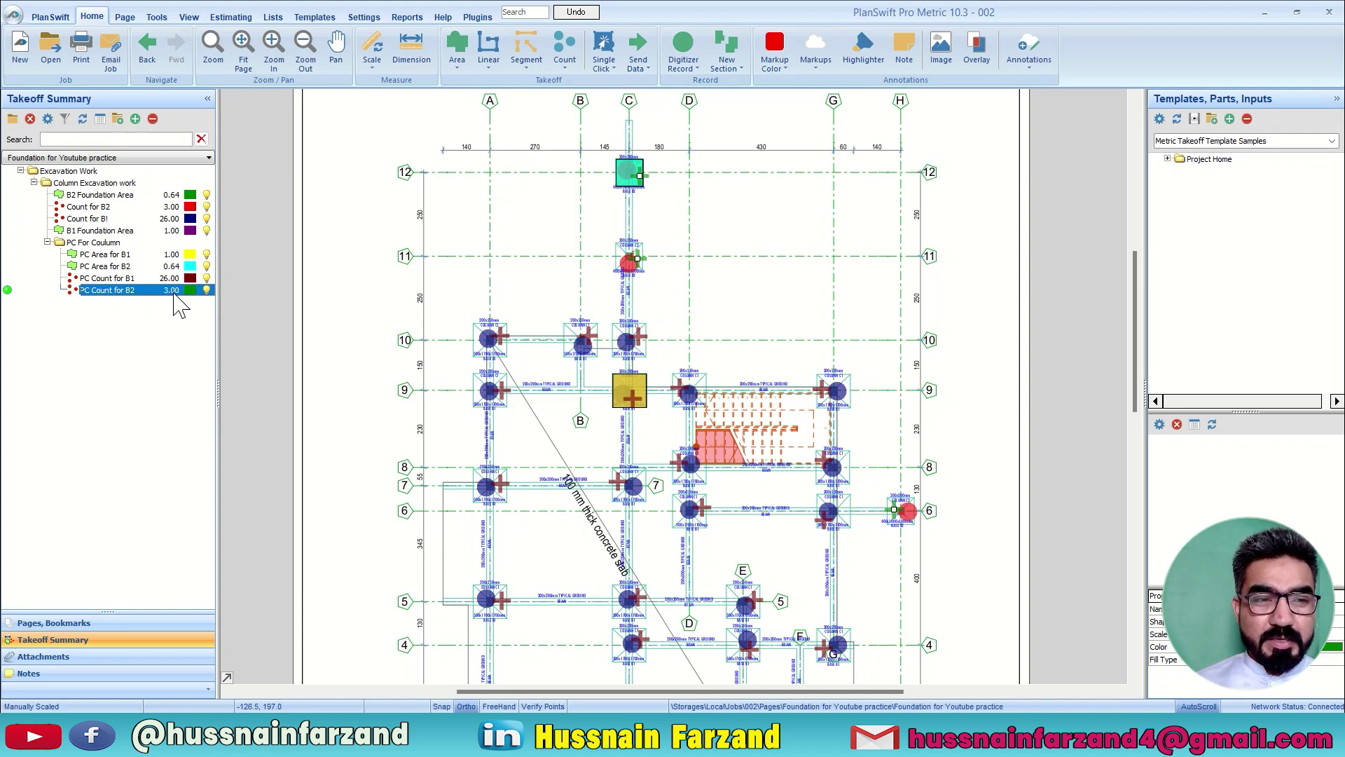
scroll(493, 358, "down", 2)
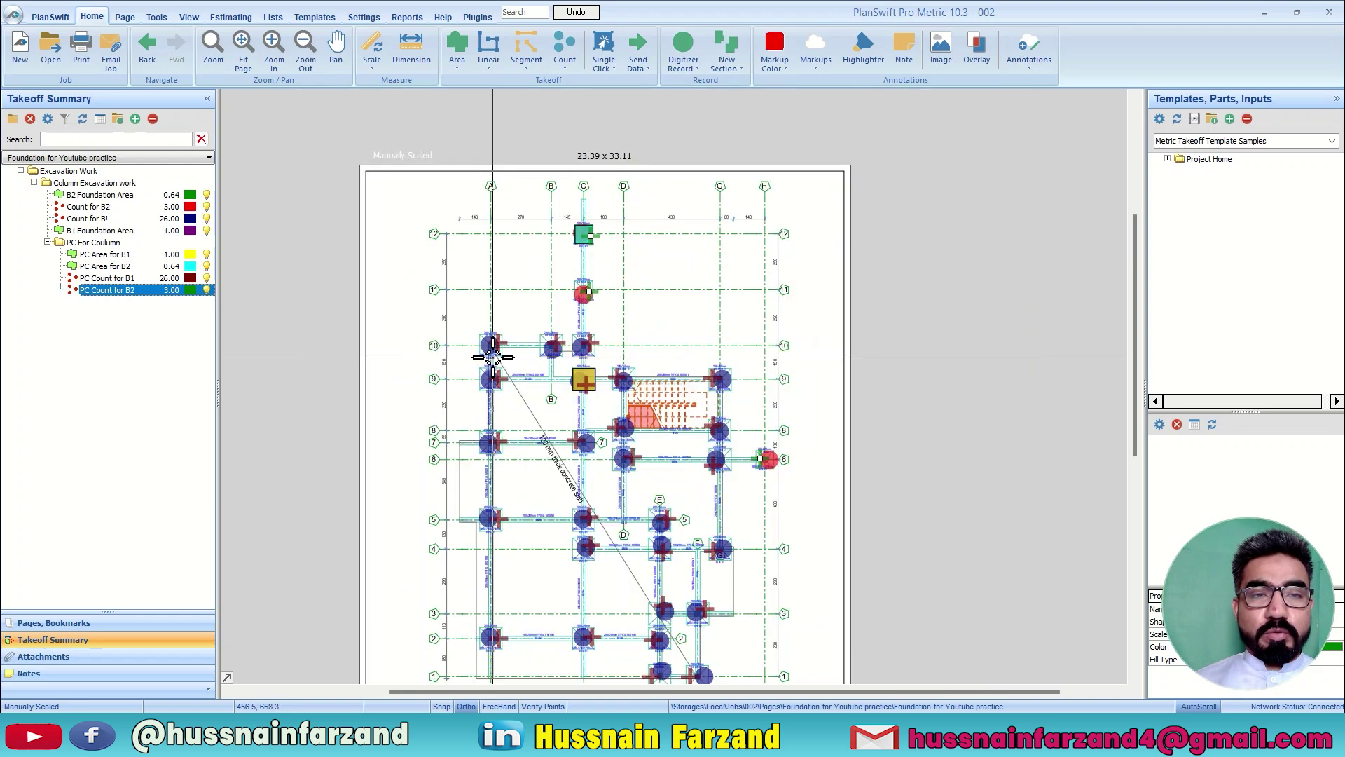
Expand the PC For Coulumn folder in the estimate and export the estimate to Excel
left_click(231, 15)
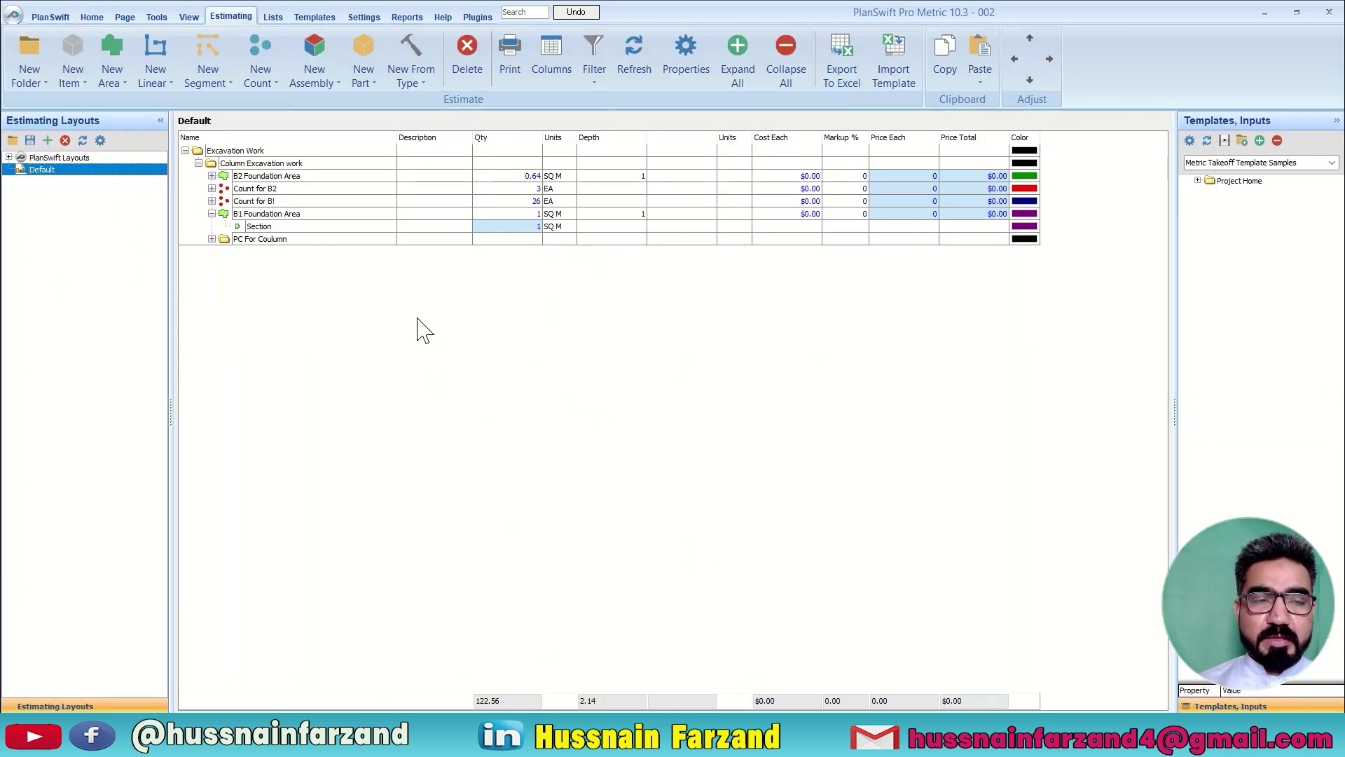
left_click(185, 151)
left_click(186, 150)
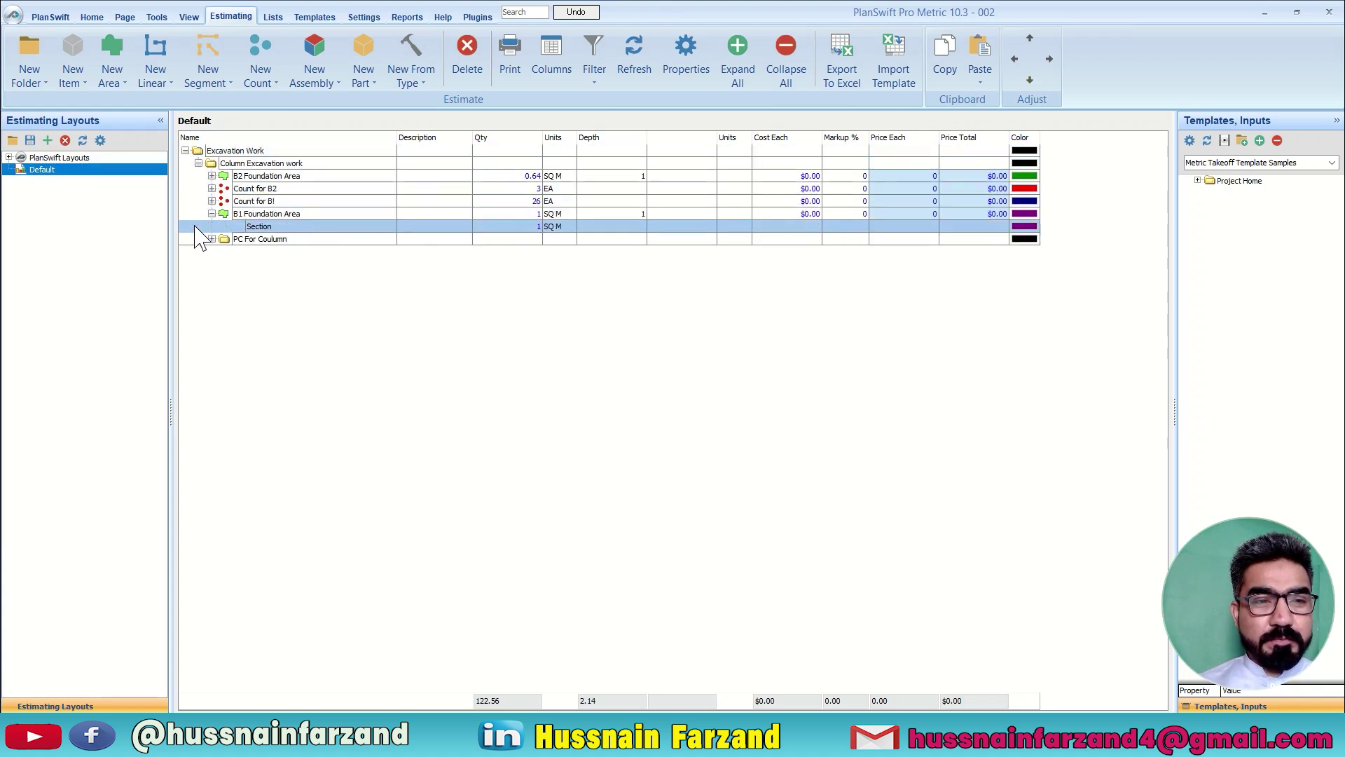
left_click(211, 239)
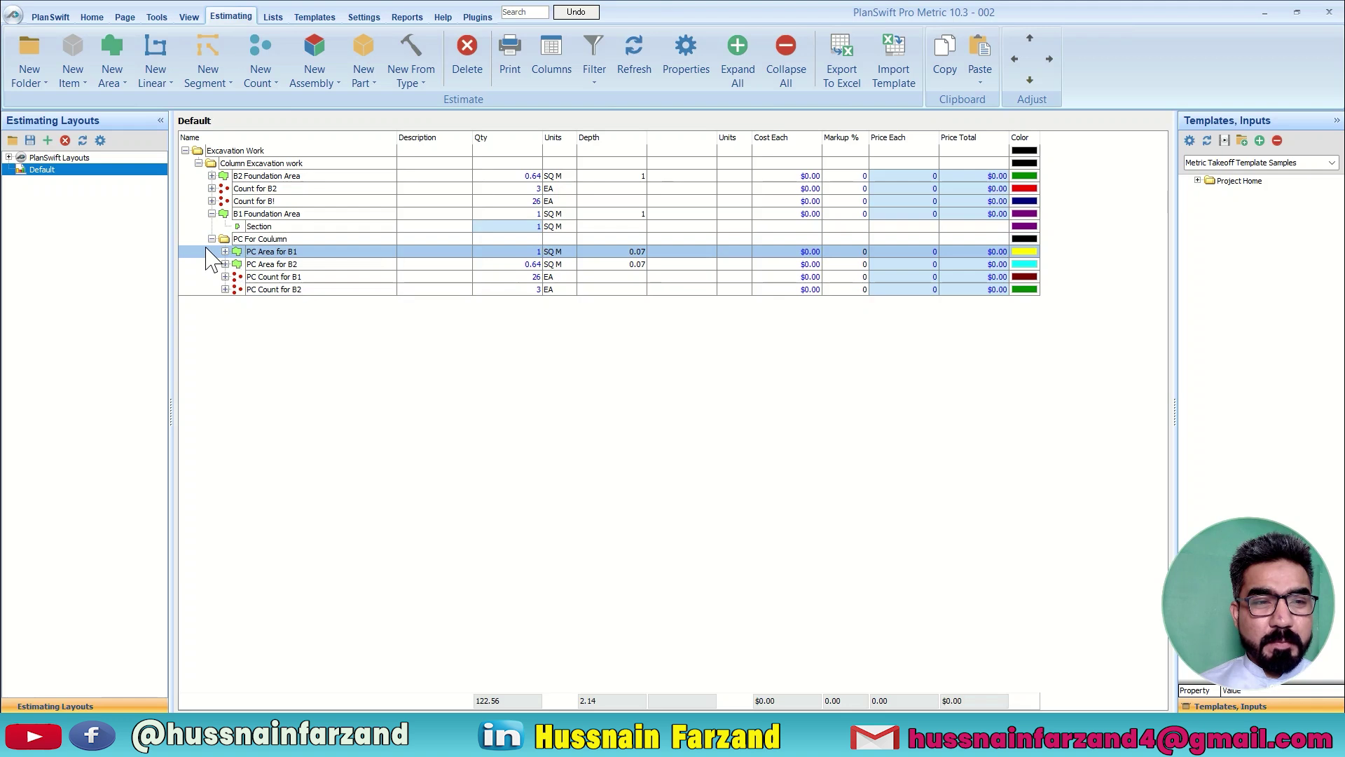
left_click(198, 163)
left_click(198, 164)
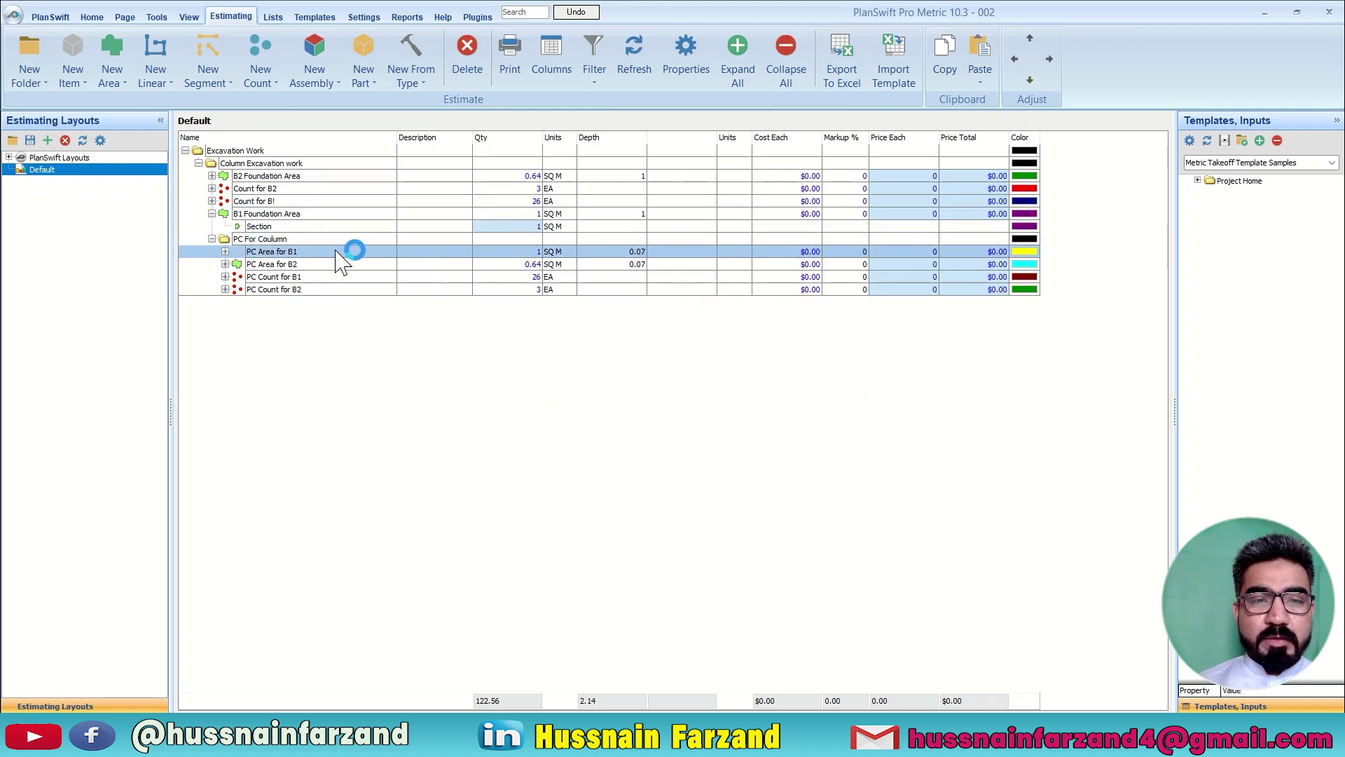
left_click(850, 78)
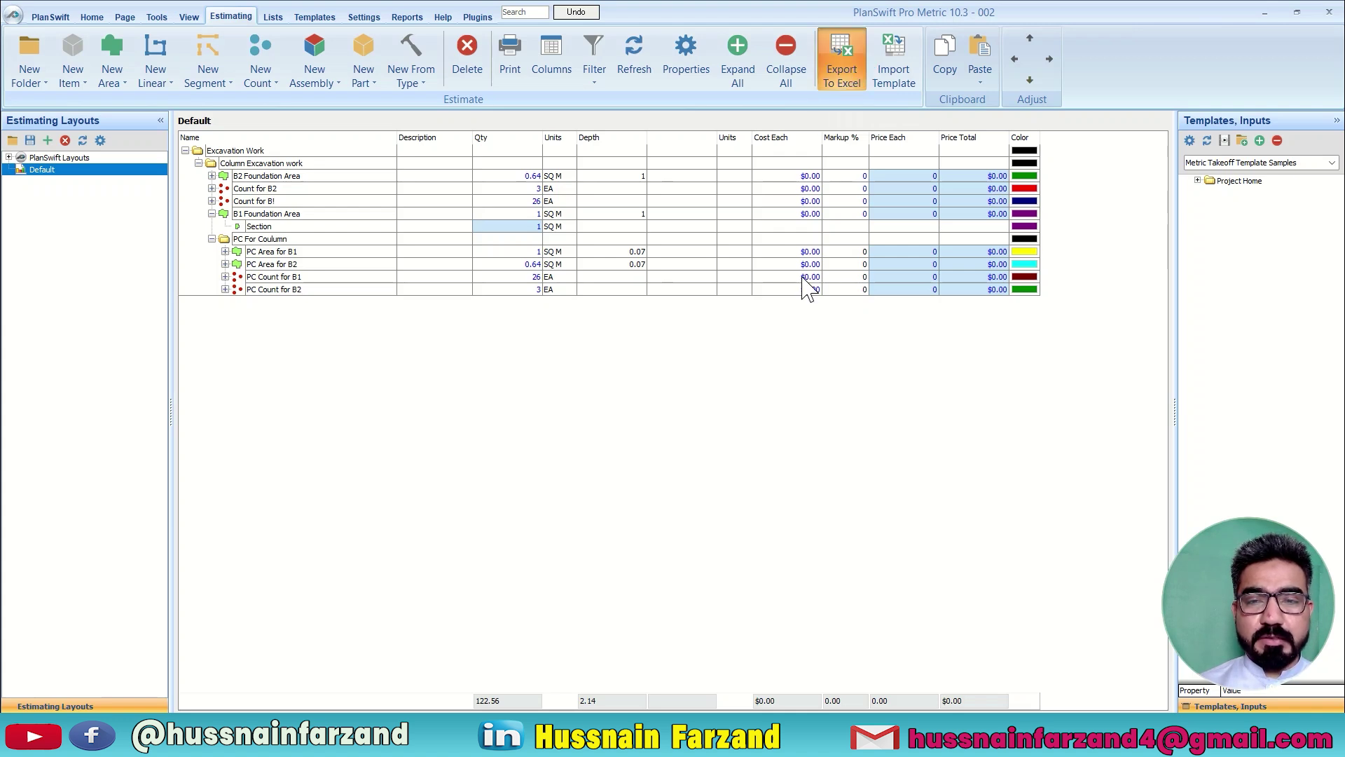